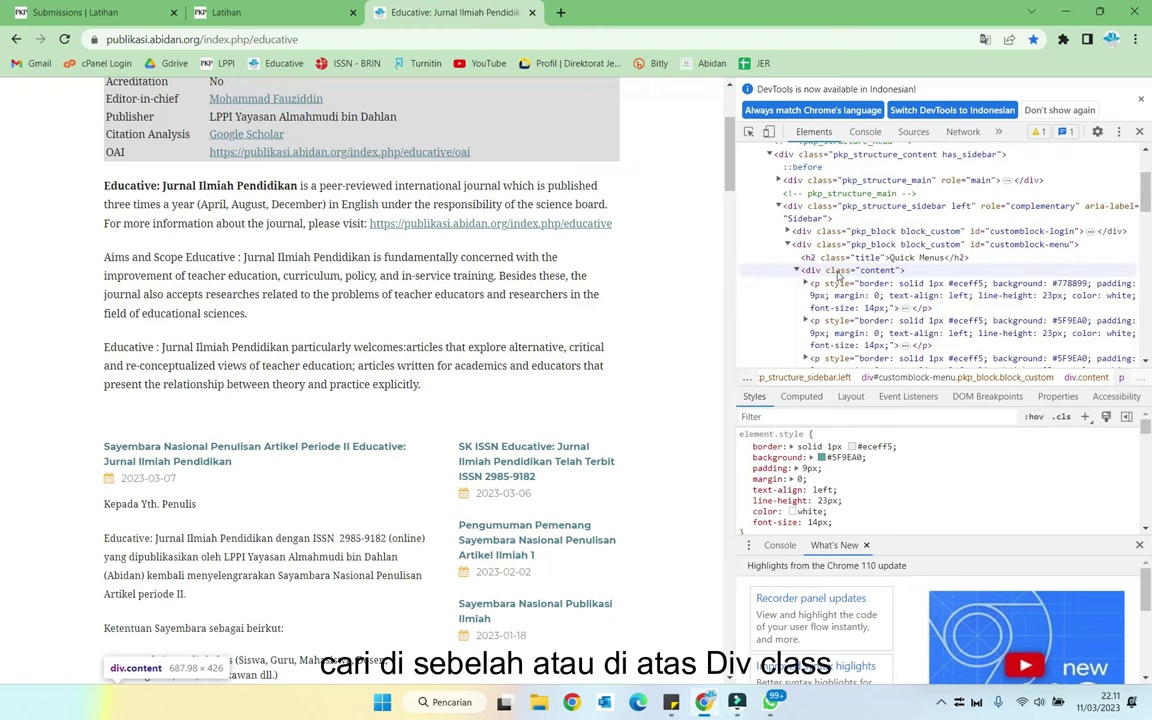
# Copy the full HTML of the Quick Menus content div from the Educative journal page's inspected source.
pyautogui.click(838, 275)
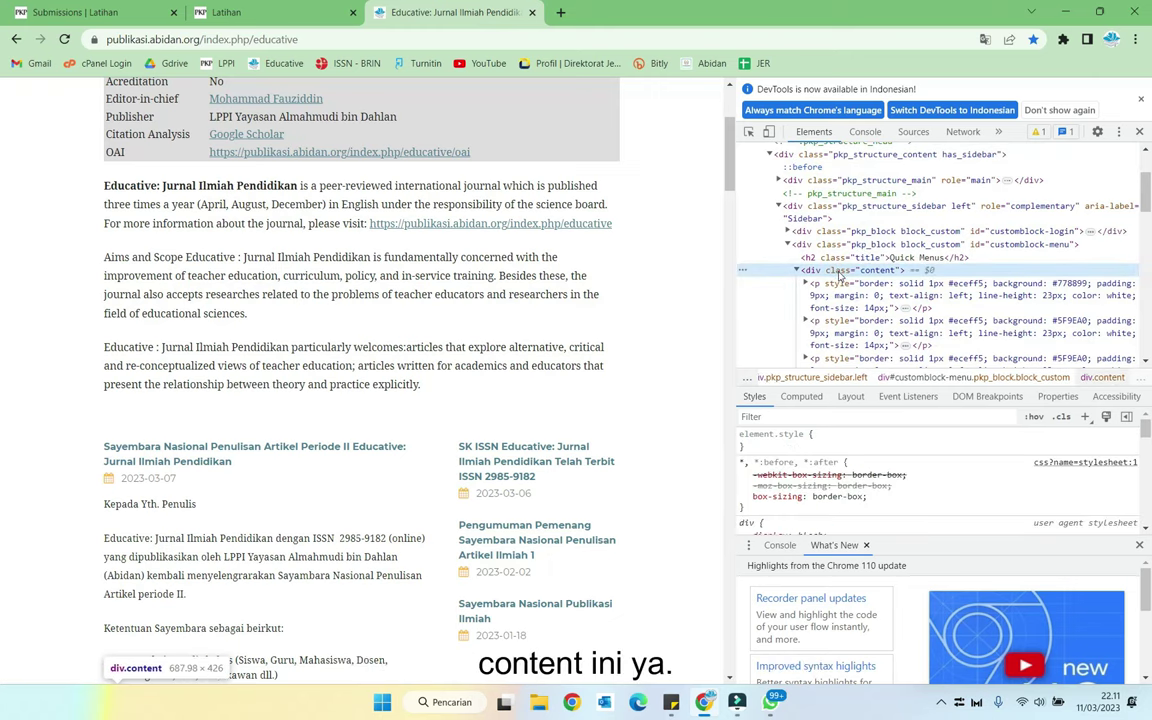
pyautogui.scroll(-7, 622, 303)
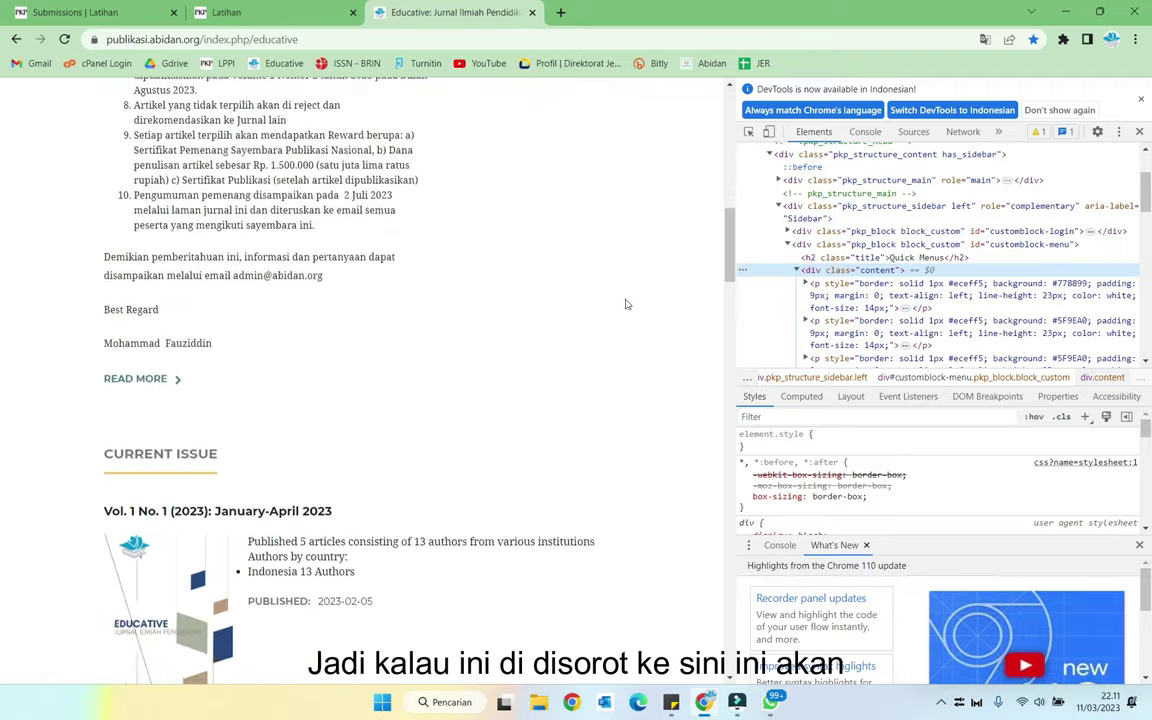
pyautogui.scroll(-13, 626, 303)
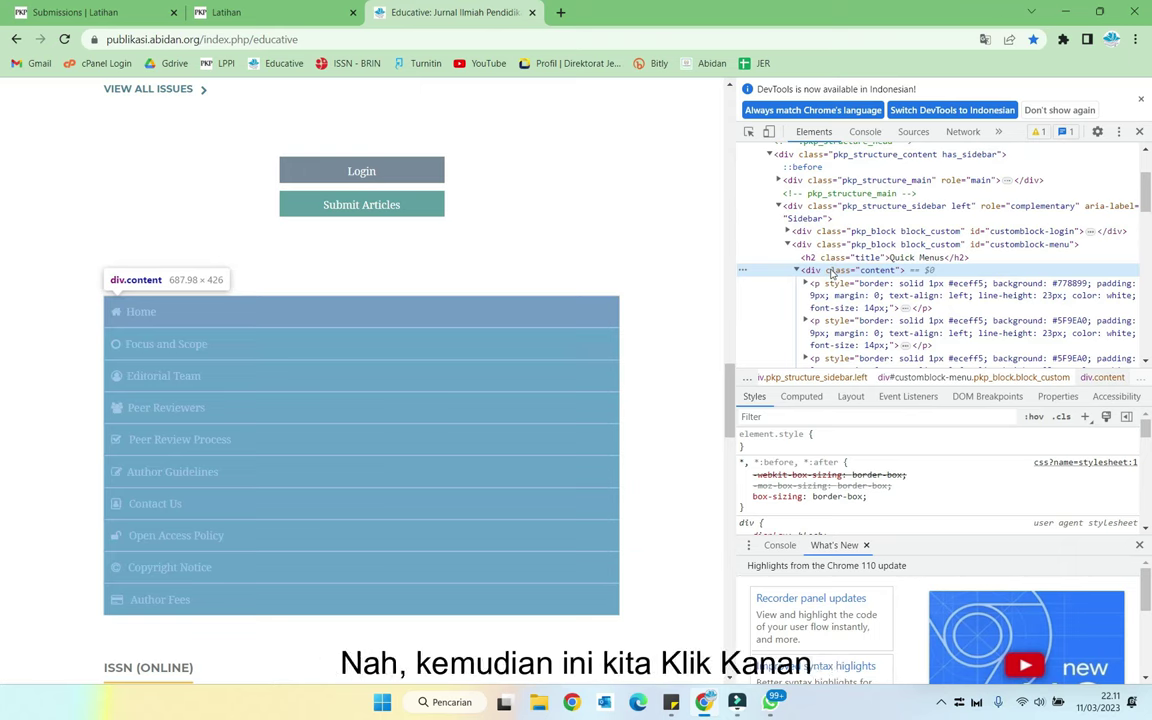
pyautogui.rightClick(830, 272)
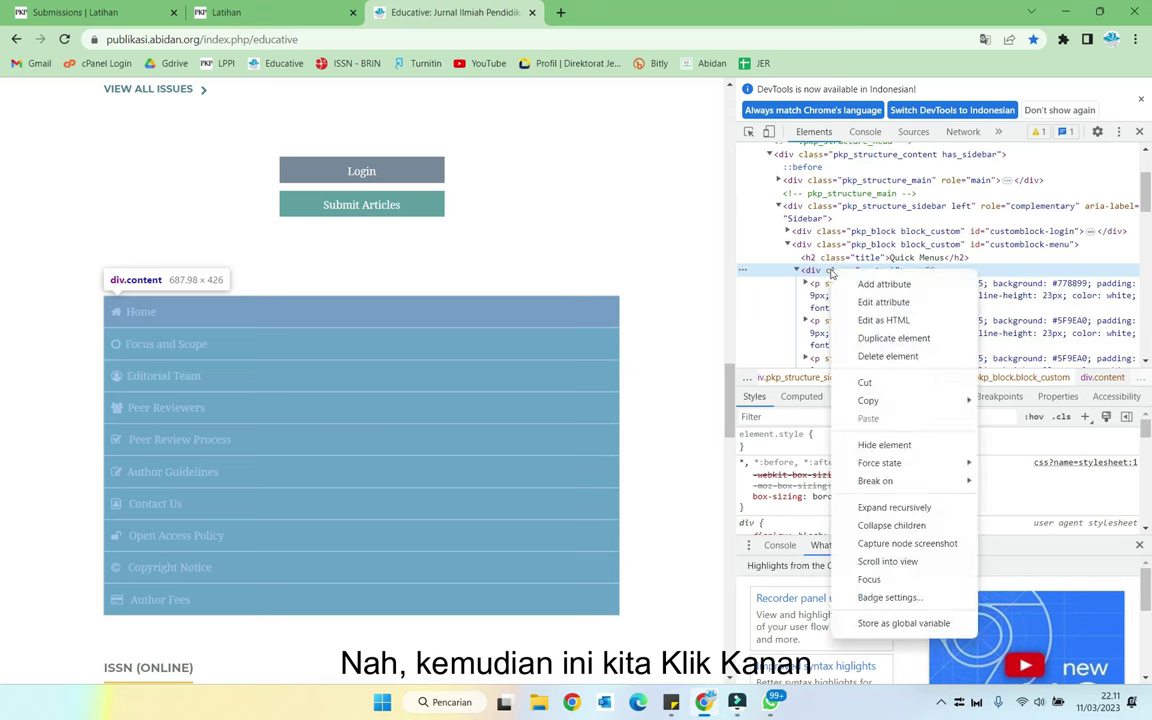
pyautogui.click(884, 320)
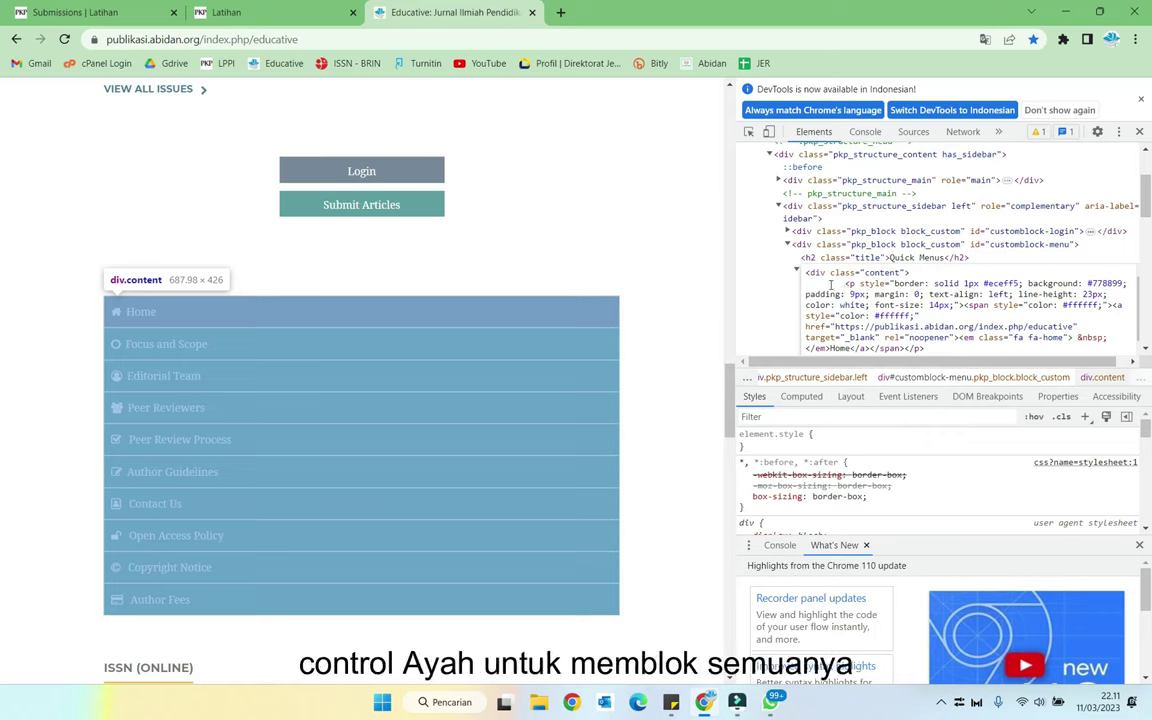
pyautogui.hotkey('ctrl', 'a')
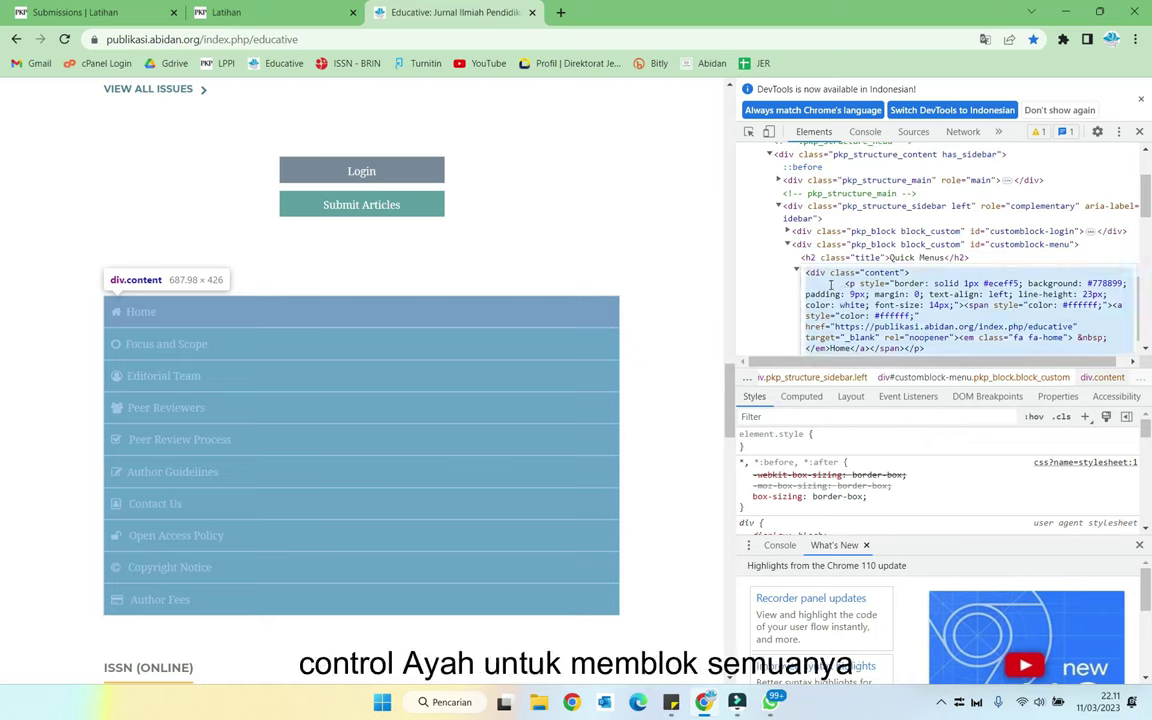
pyautogui.rightClick(830, 286)
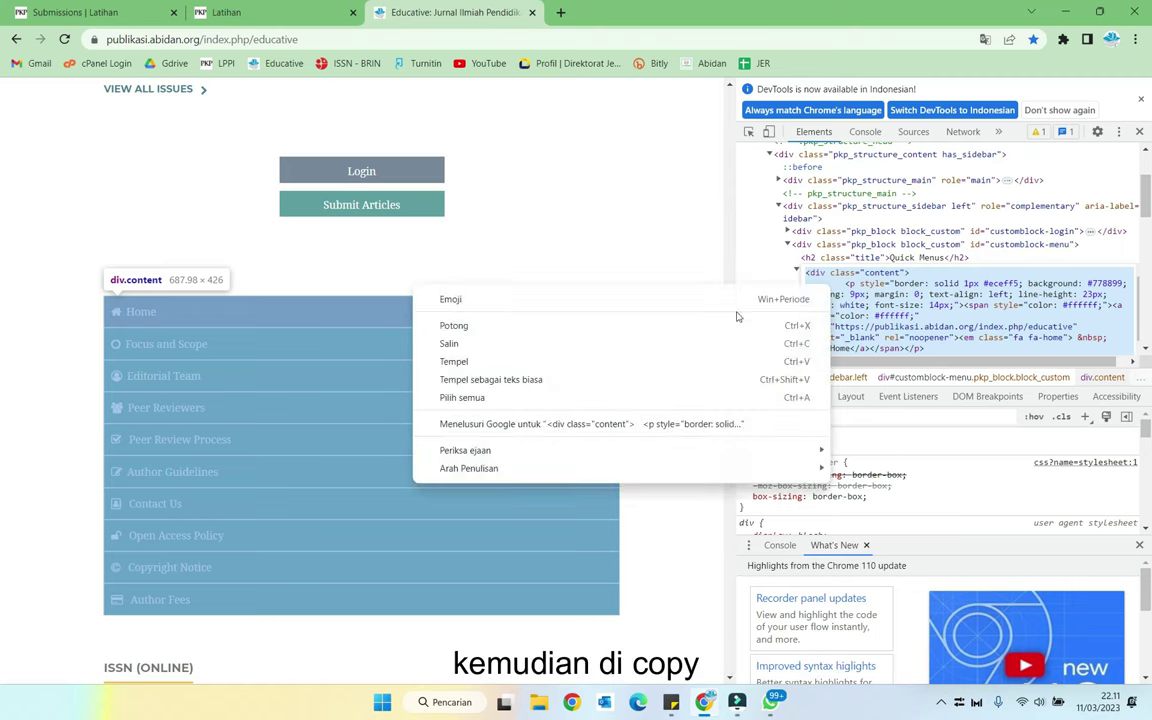
pyautogui.click(671, 344)
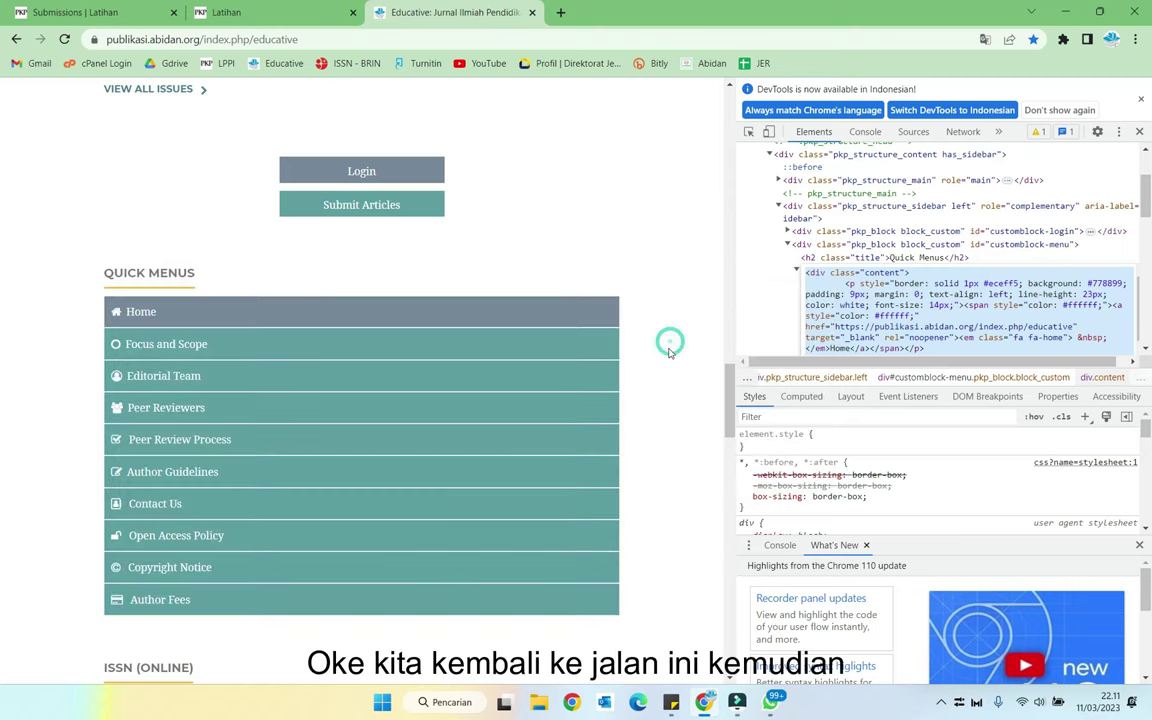
# Switch to the Latihan journal and open its Website settings from the dashboard.
pyautogui.click(269, 14)
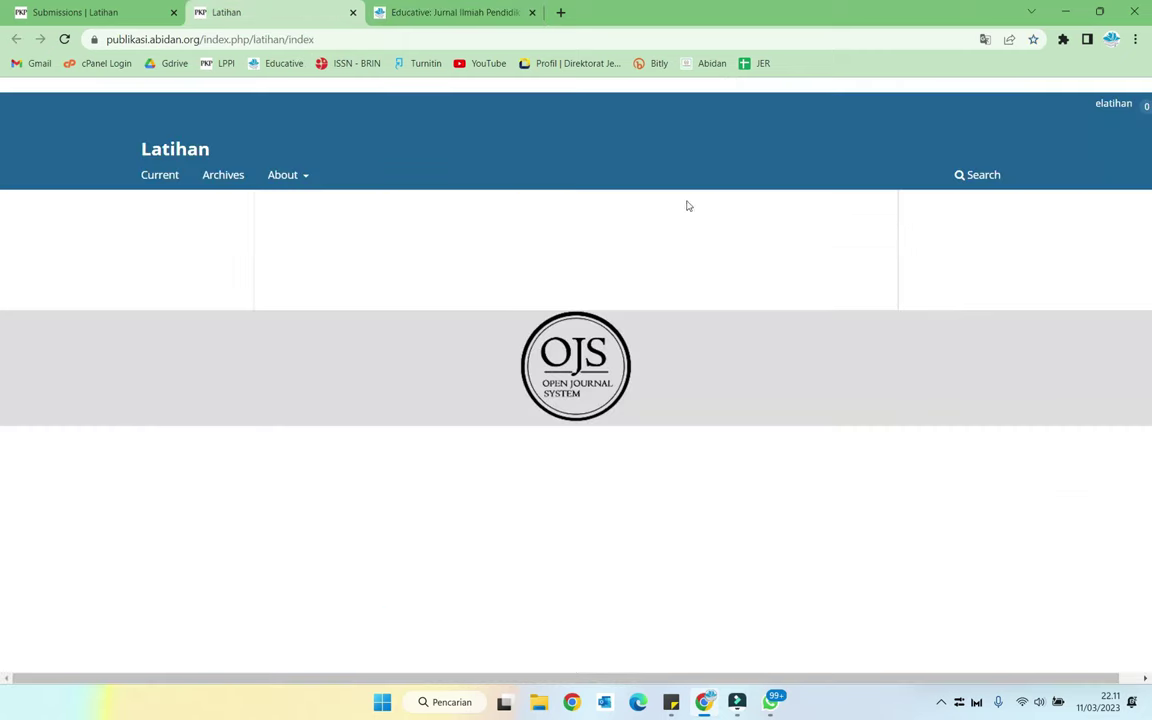
pyautogui.moveTo(1113, 105)
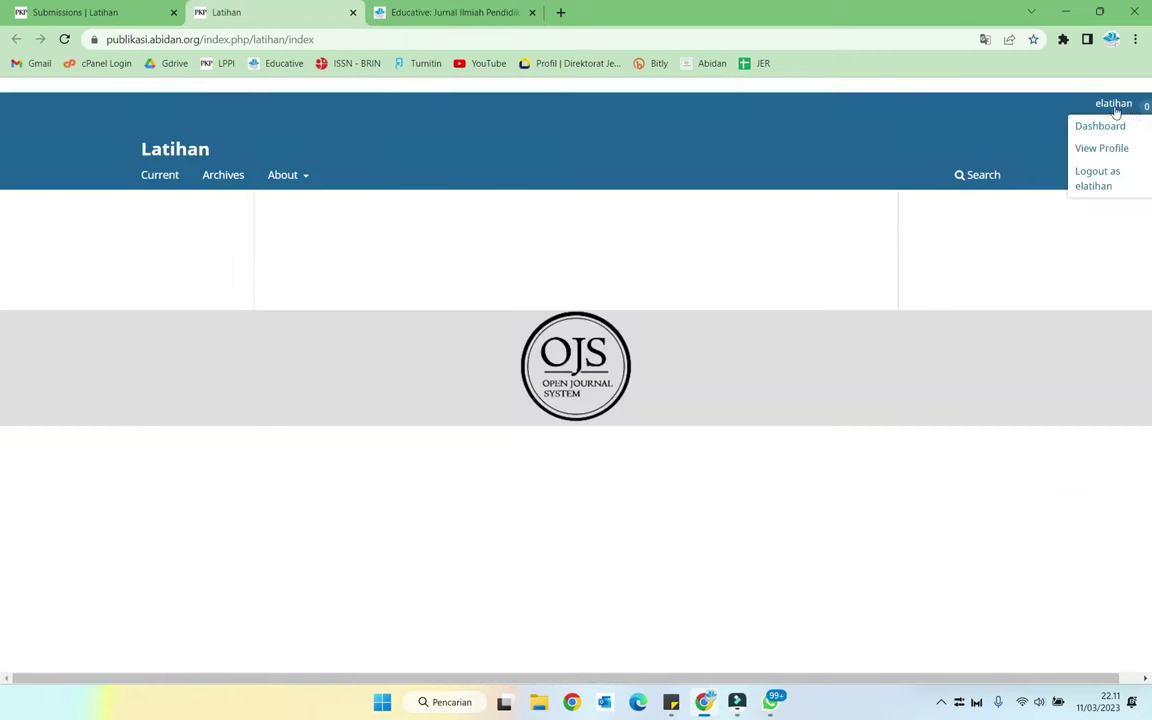
pyautogui.click(1113, 121)
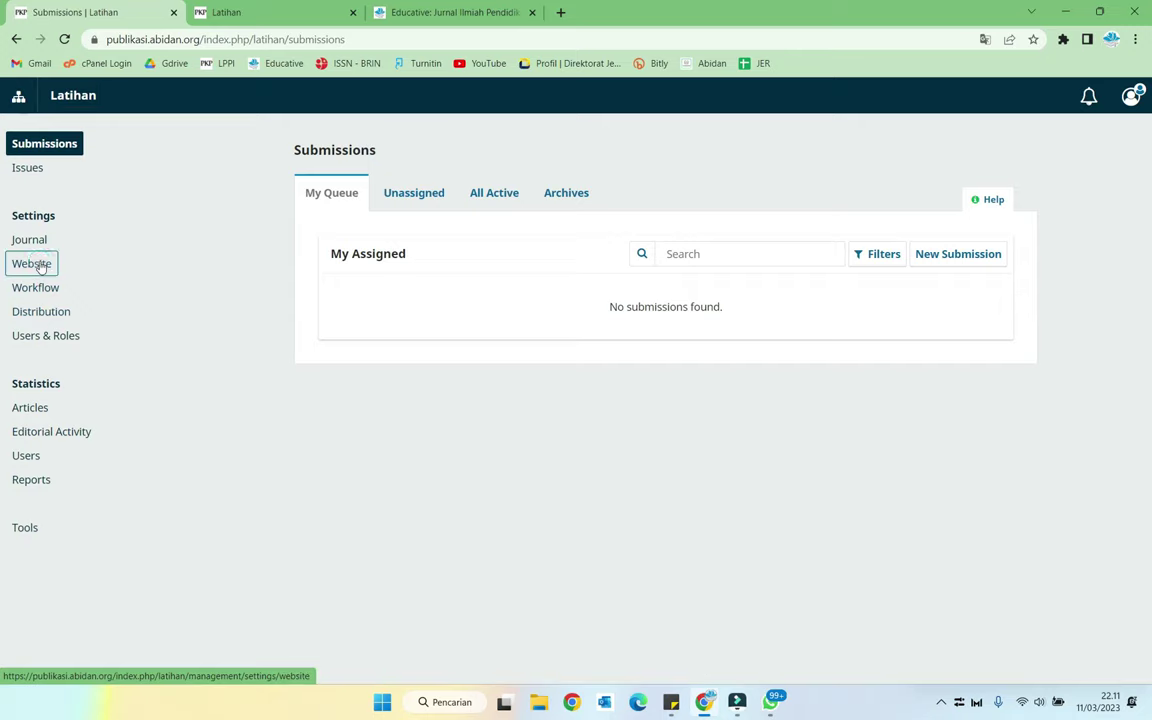
pyautogui.click(40, 266)
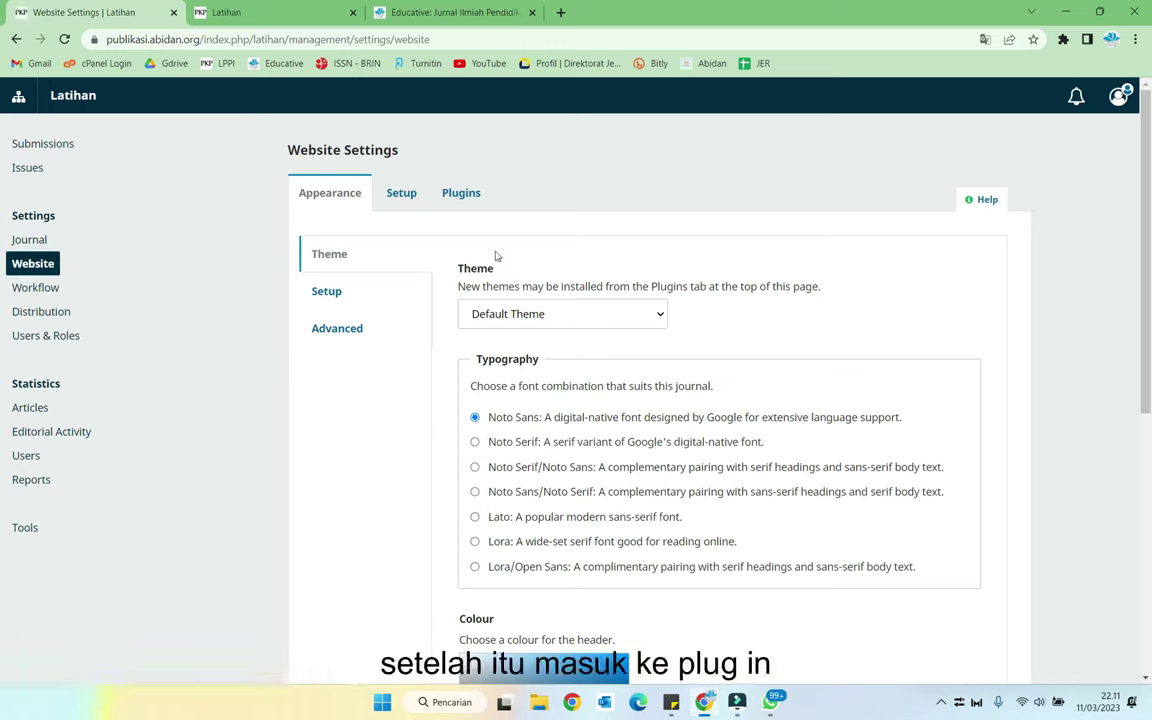
# Enable the Custom Block Manager among the installed generic plugins.
pyautogui.click(474, 193)
pyautogui.scroll(-7, 672, 270)
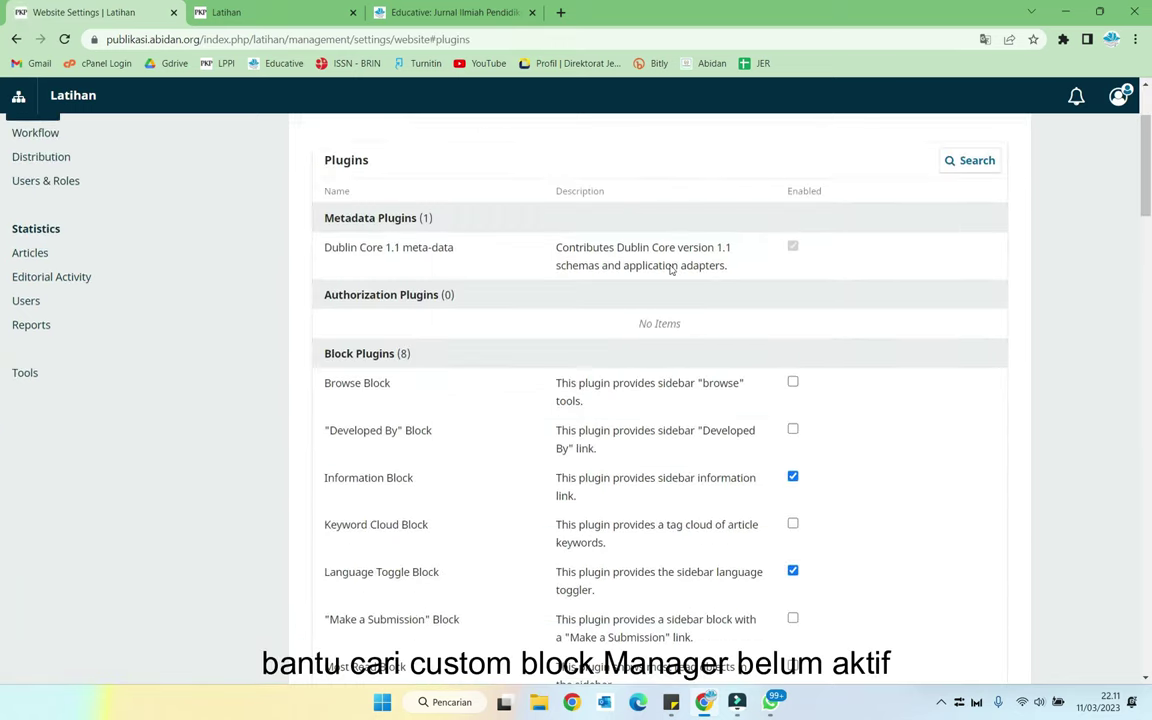
pyautogui.scroll(-3, 489, 287)
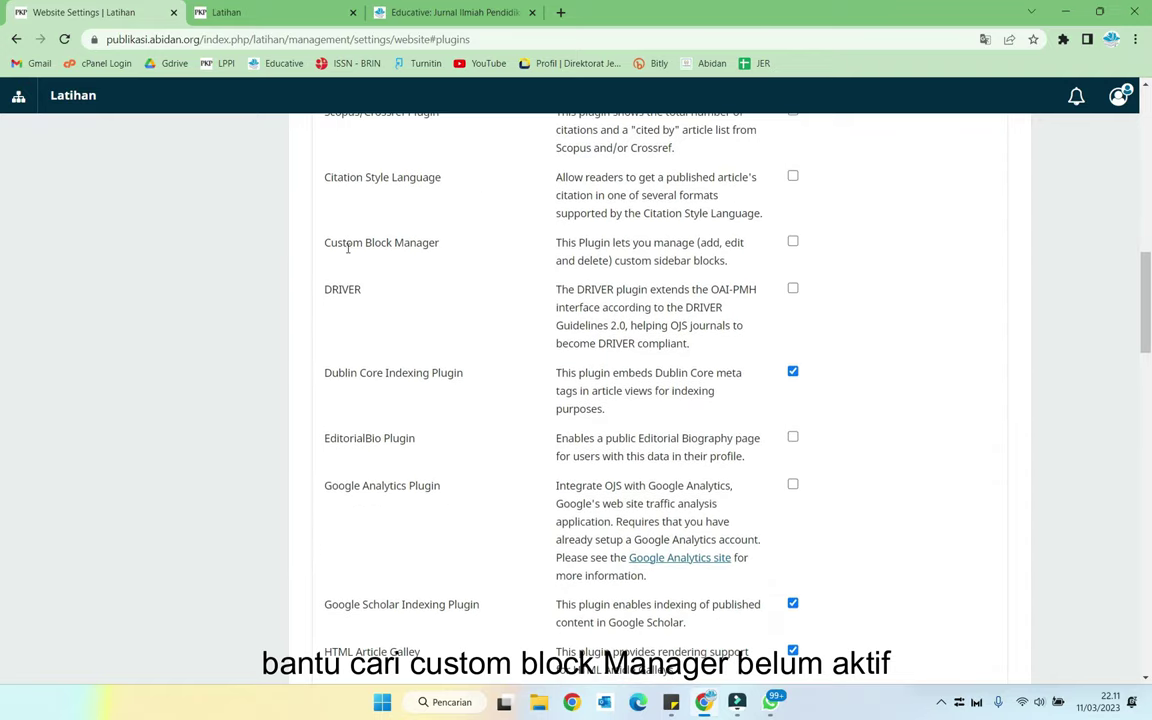
pyautogui.click(793, 242)
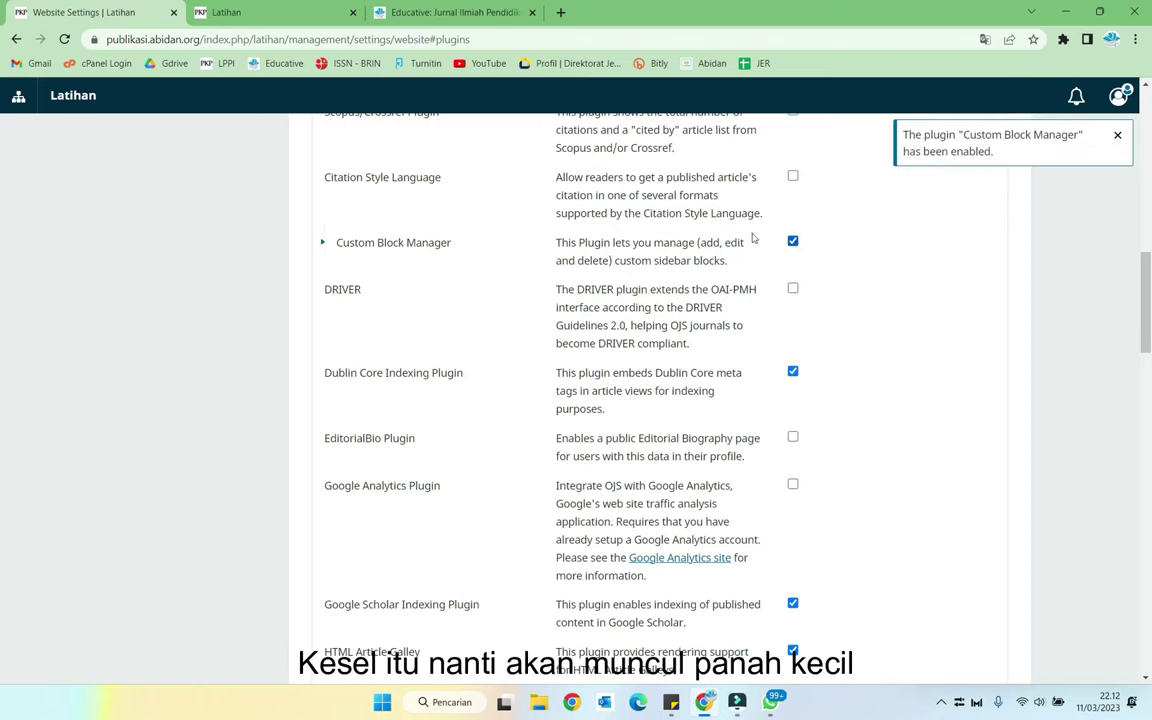
# Open the custom blocks management of Custom Block Manager and add a new block named Menu.
pyautogui.click(323, 245)
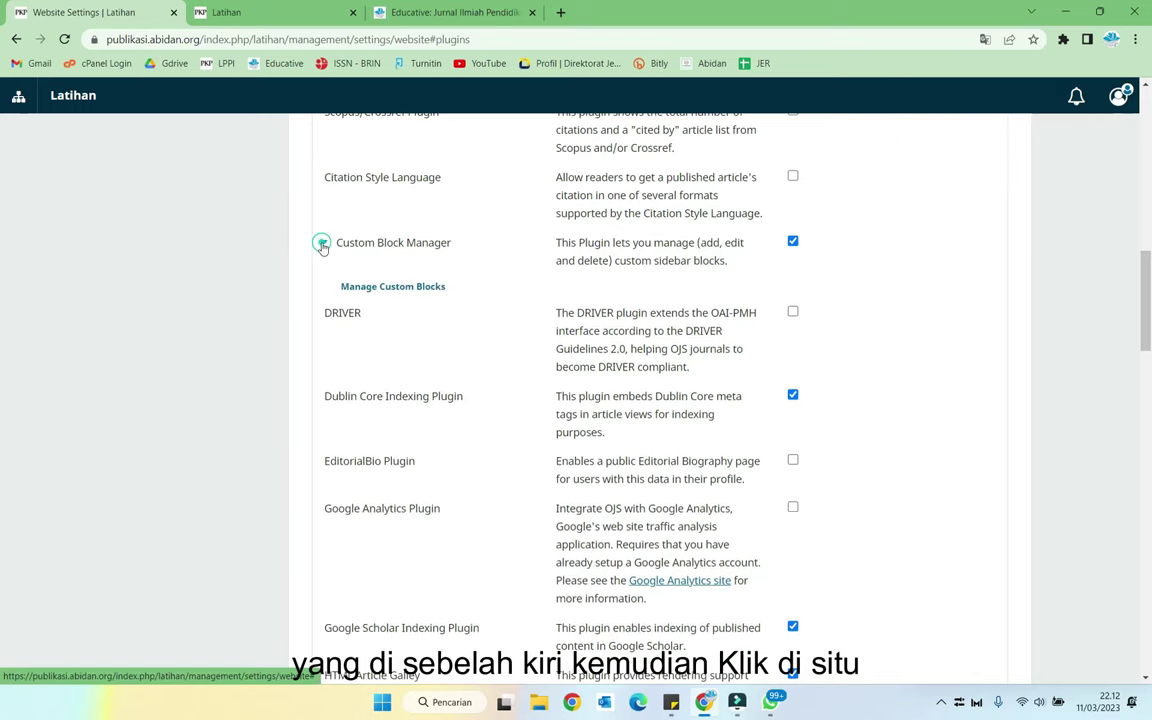
pyautogui.click(383, 289)
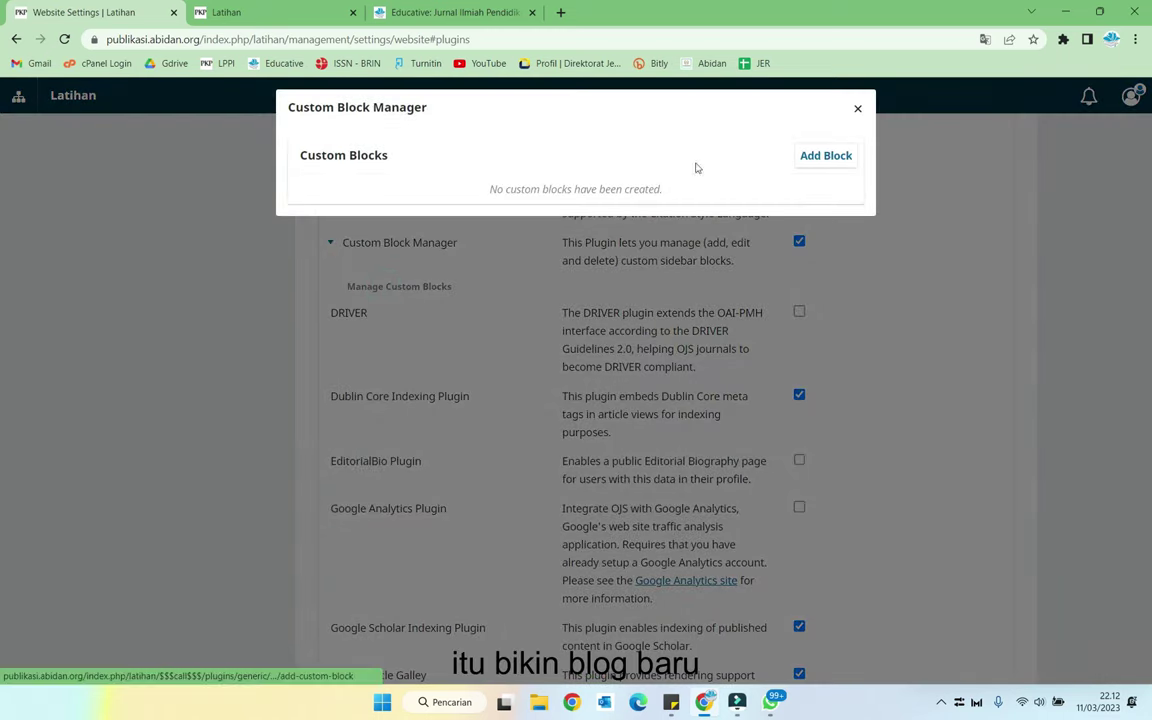
pyautogui.click(827, 157)
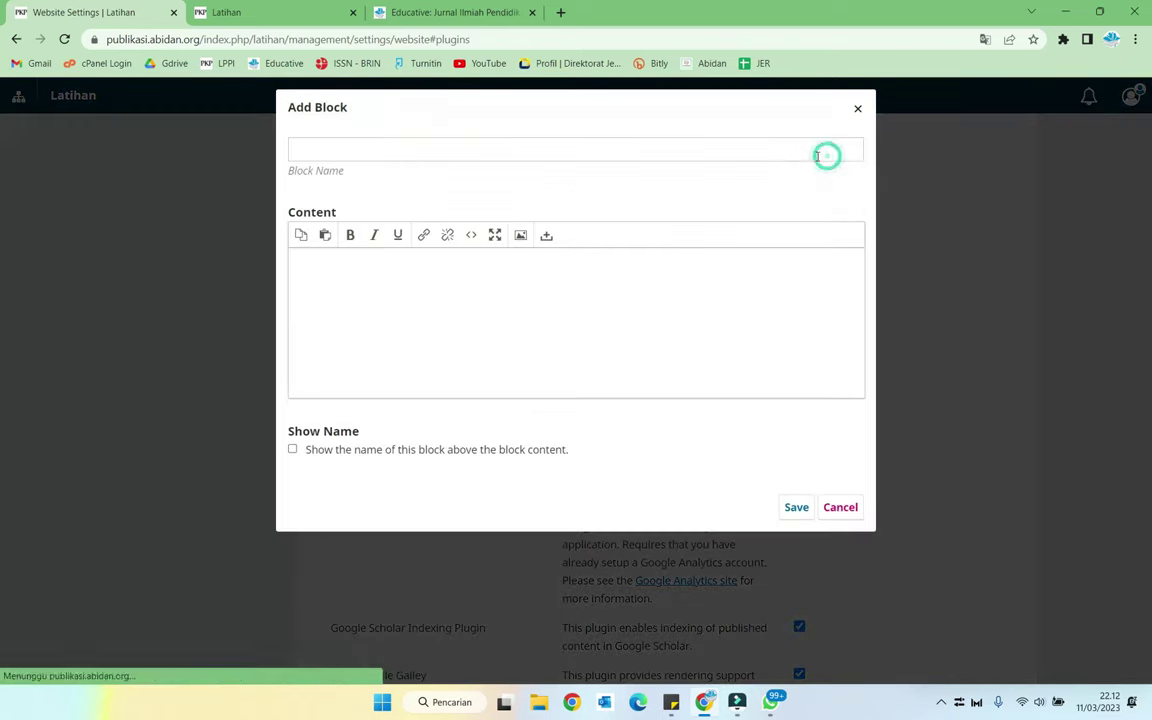
pyautogui.click(442, 147)
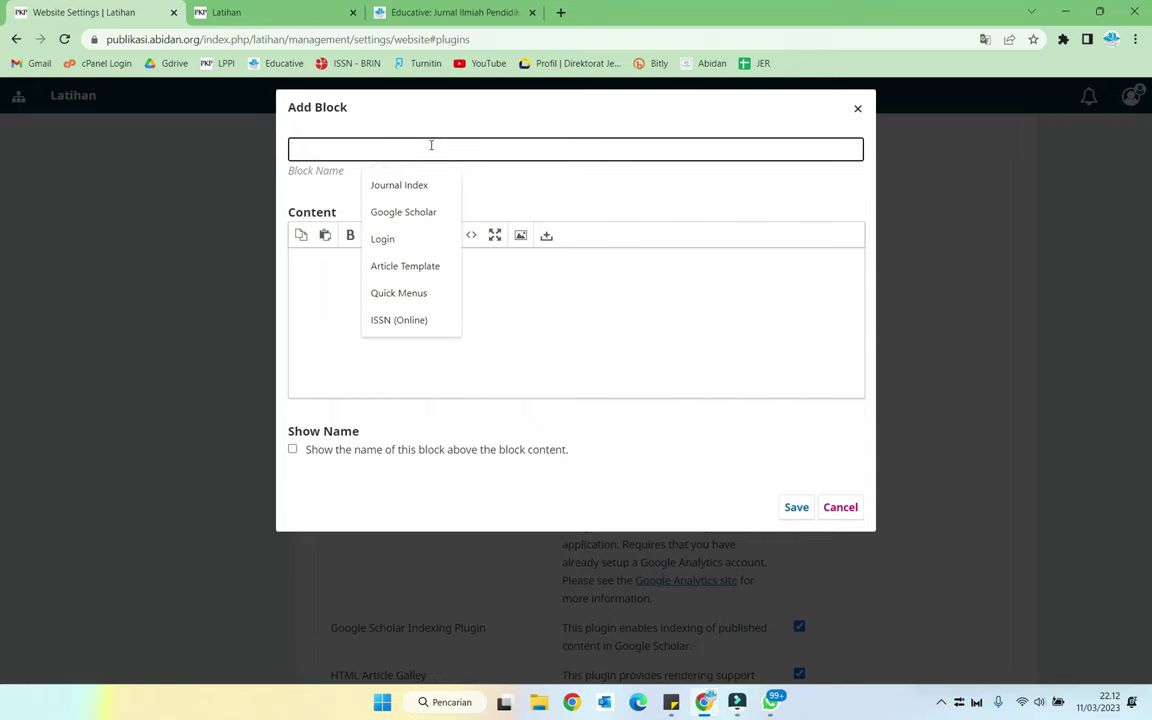
pyautogui.write('Menu')
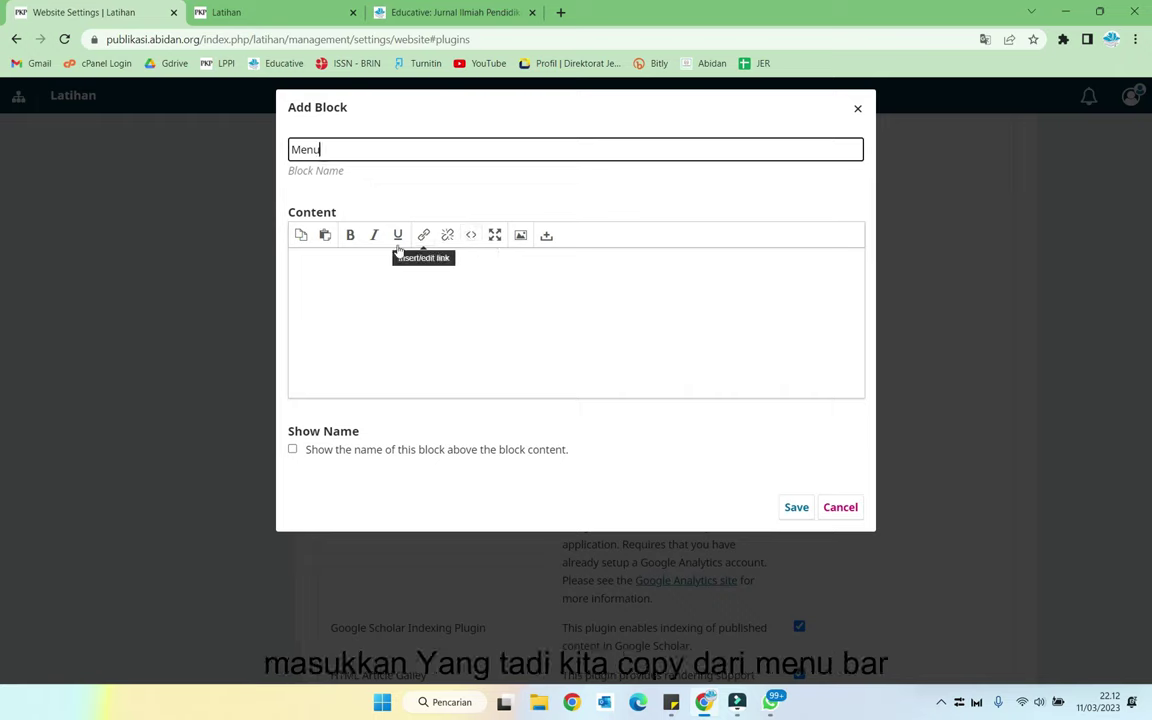
# Insert the copied Quick Menus HTML as the source code of the Menu block's content and save the block.
pyautogui.click(342, 265)
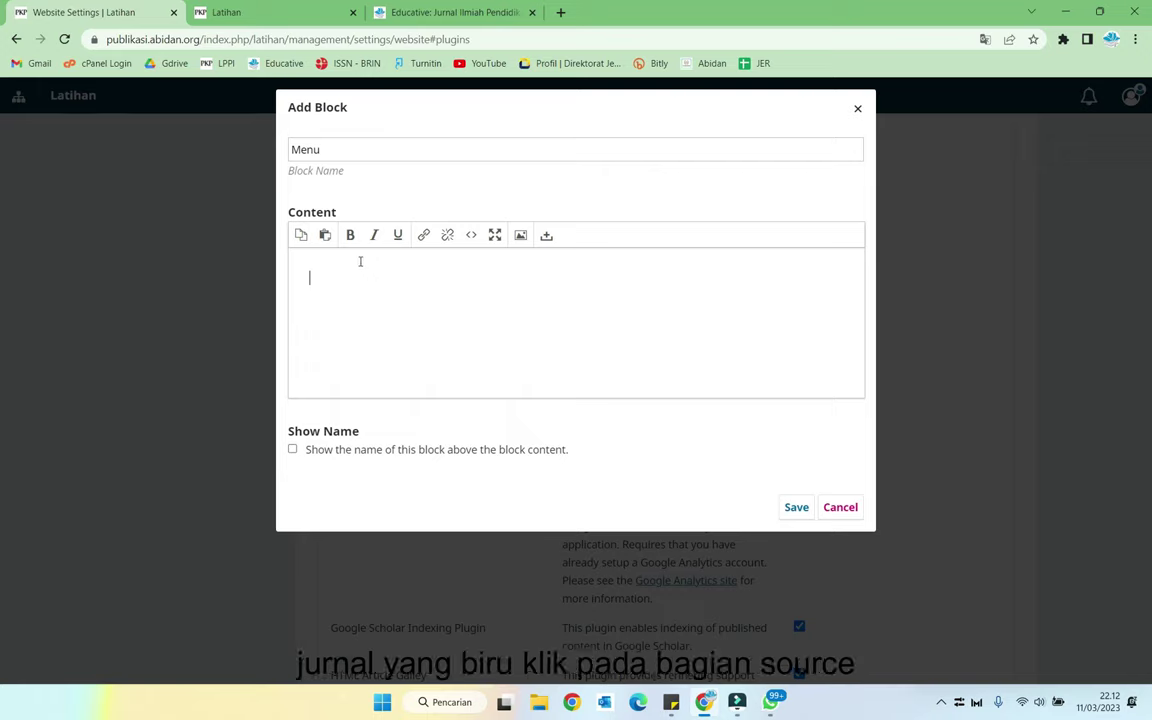
pyautogui.click(472, 236)
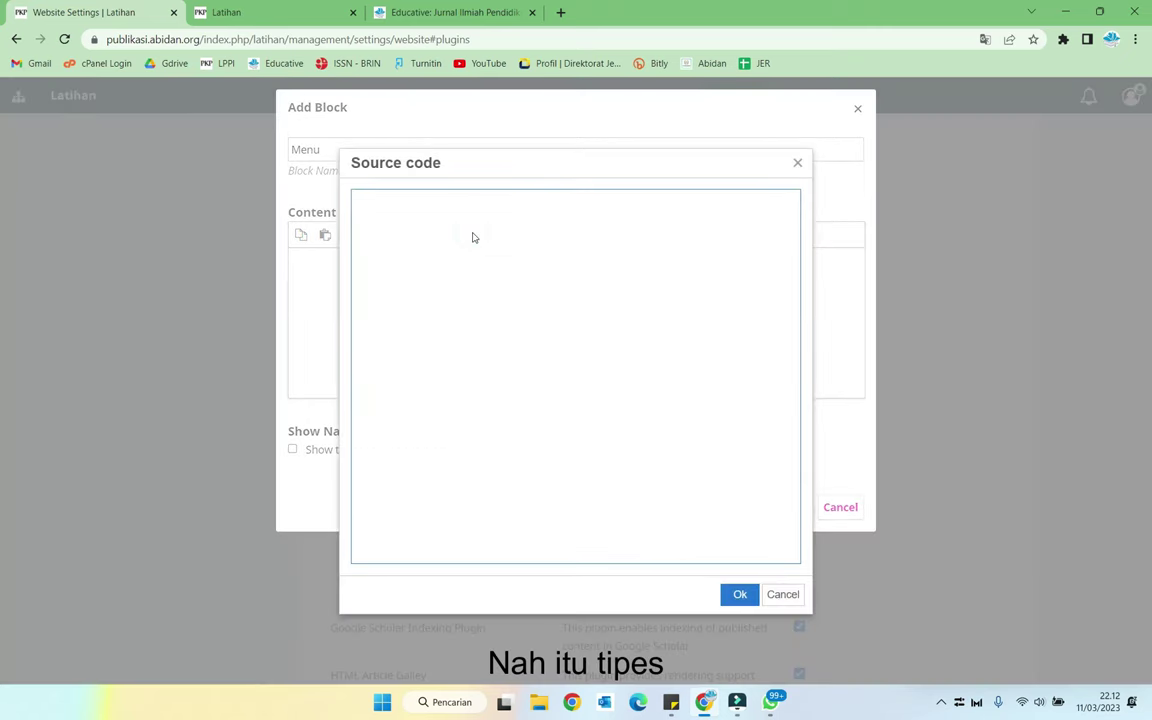
pyautogui.hotkey('ctrl', 'v')
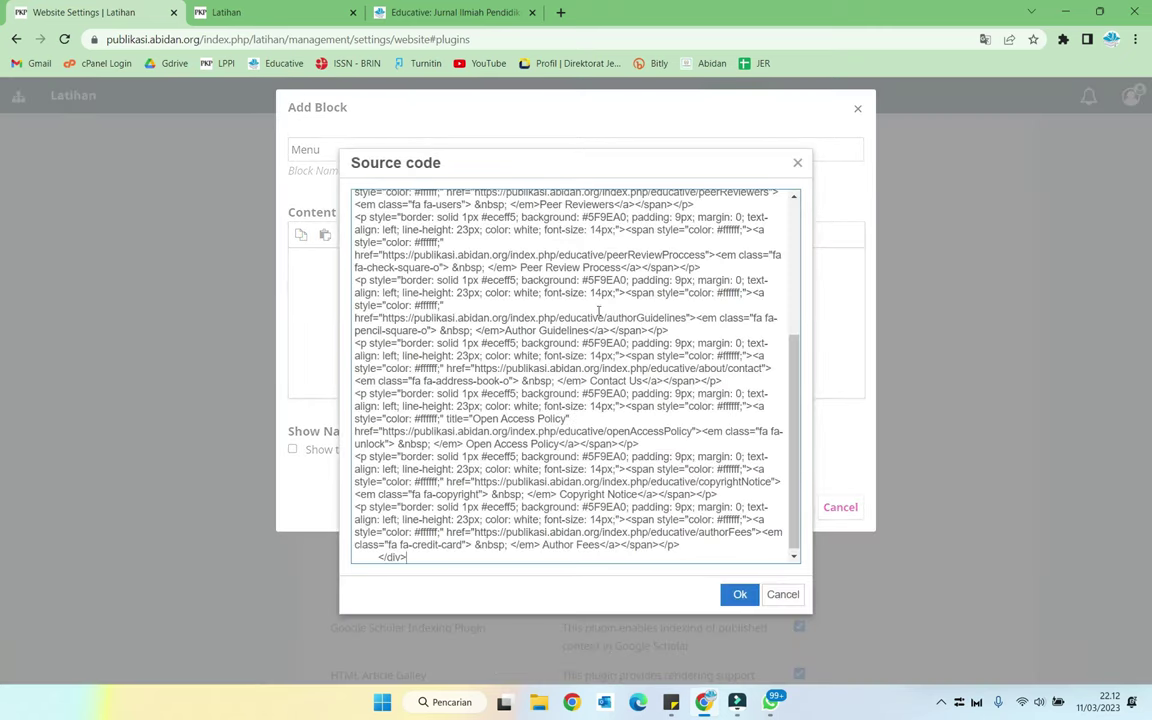
pyautogui.click(740, 595)
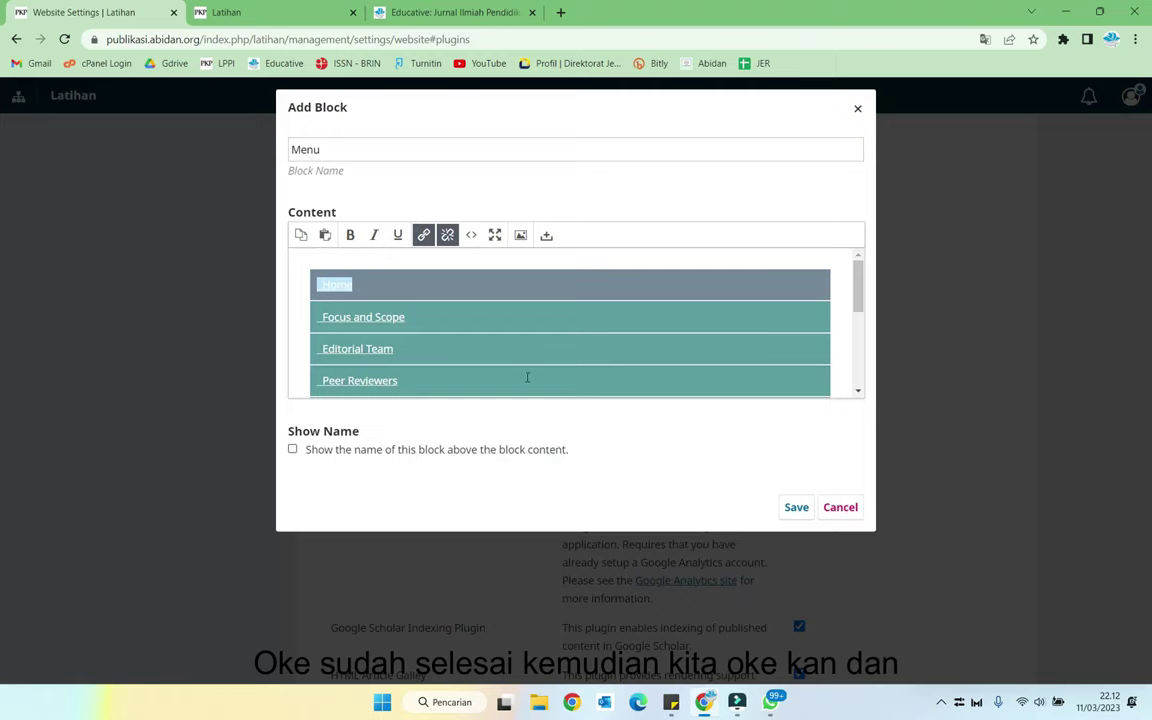
pyautogui.scroll(-5, 450, 305)
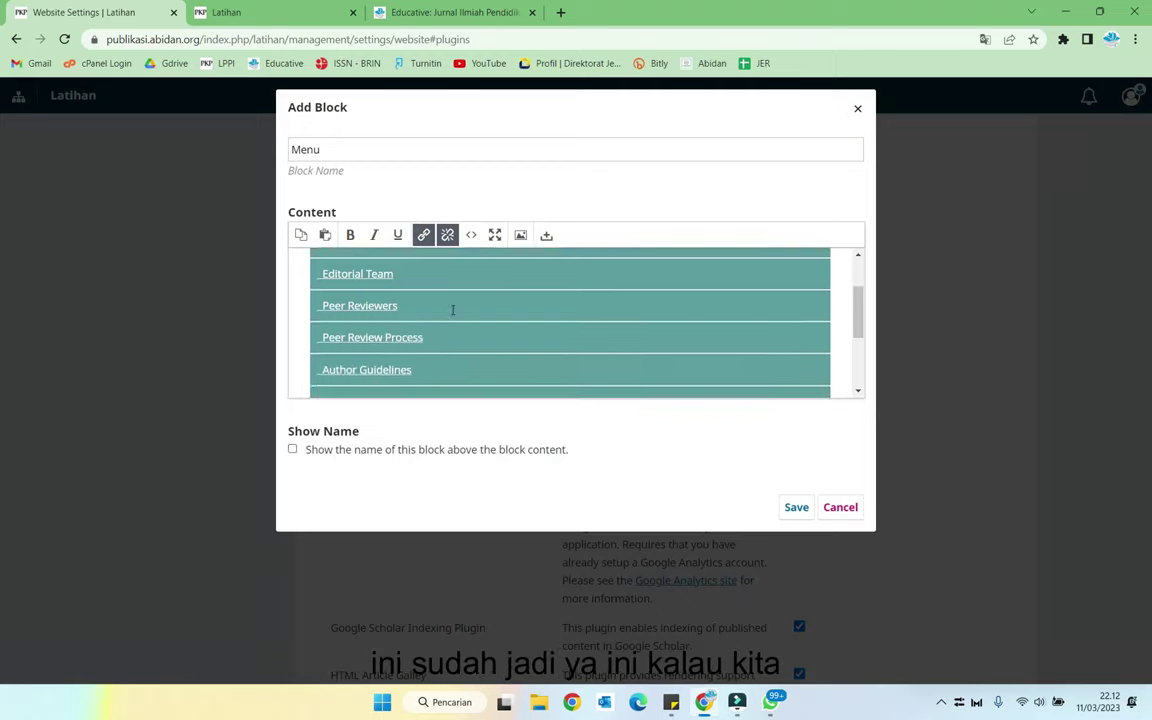
pyautogui.scroll(2, 465, 330)
pyautogui.scroll(-2, 465, 330)
pyautogui.click(795, 506)
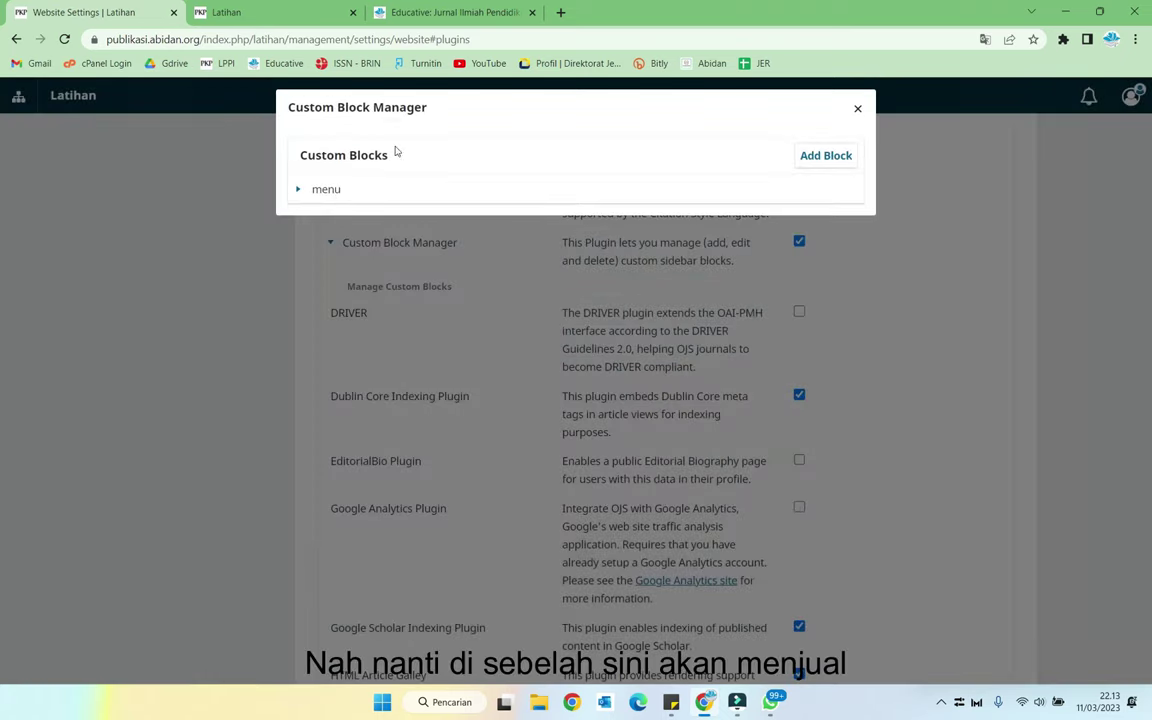
# Check the Latihan journal's public home page for the menu block, dismissing the translation offer, and return to the Website settings.
pyautogui.click(299, 11)
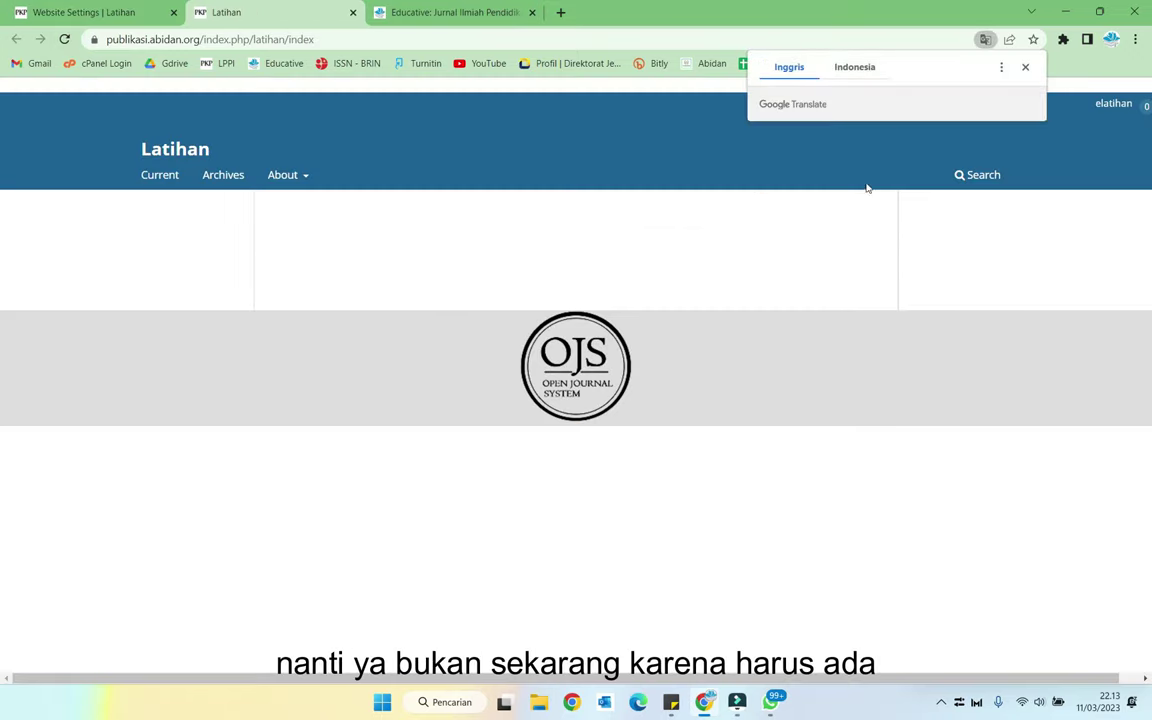
pyautogui.click(1025, 67)
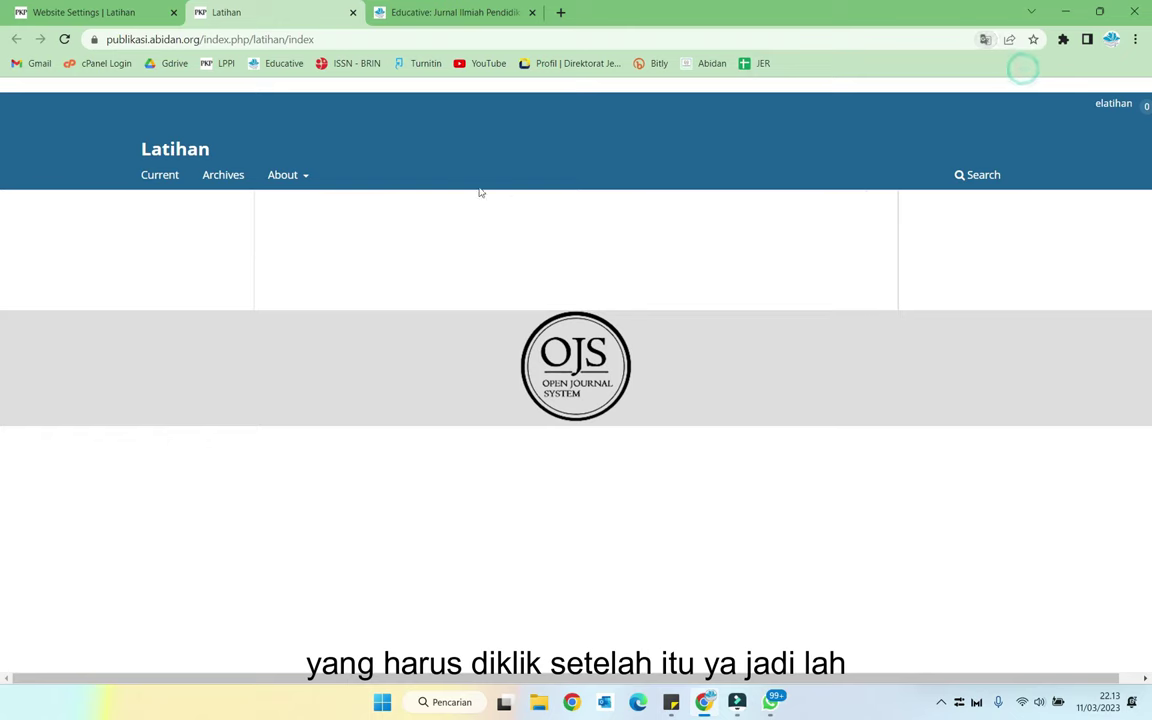
pyautogui.click(110, 10)
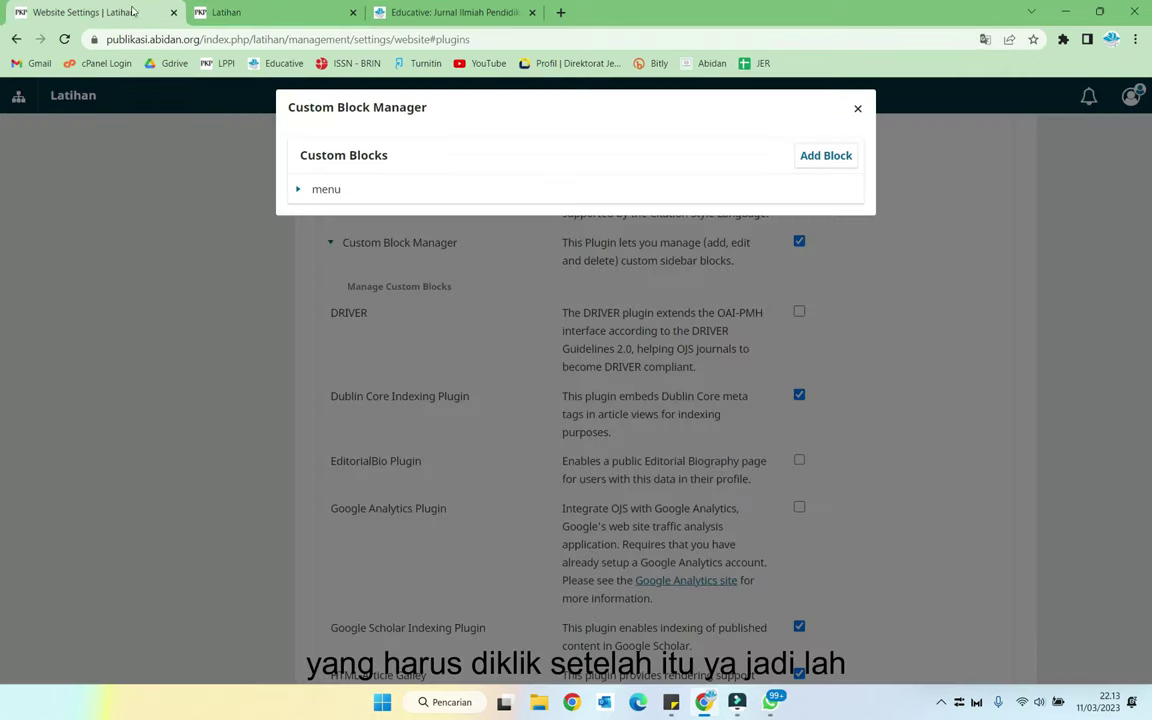
# Close the Custom Block Manager and reload the journal's Appearance settings.
pyautogui.click(857, 112)
pyautogui.scroll(7, 316, 270)
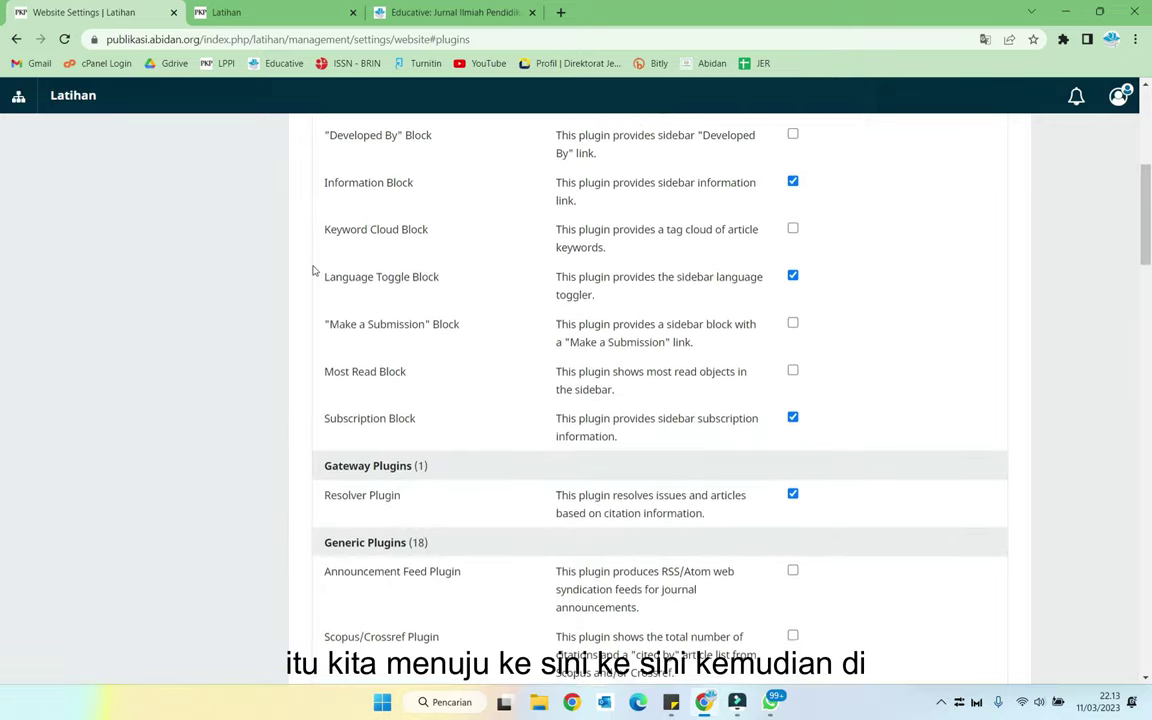
pyautogui.scroll(3, 313, 268)
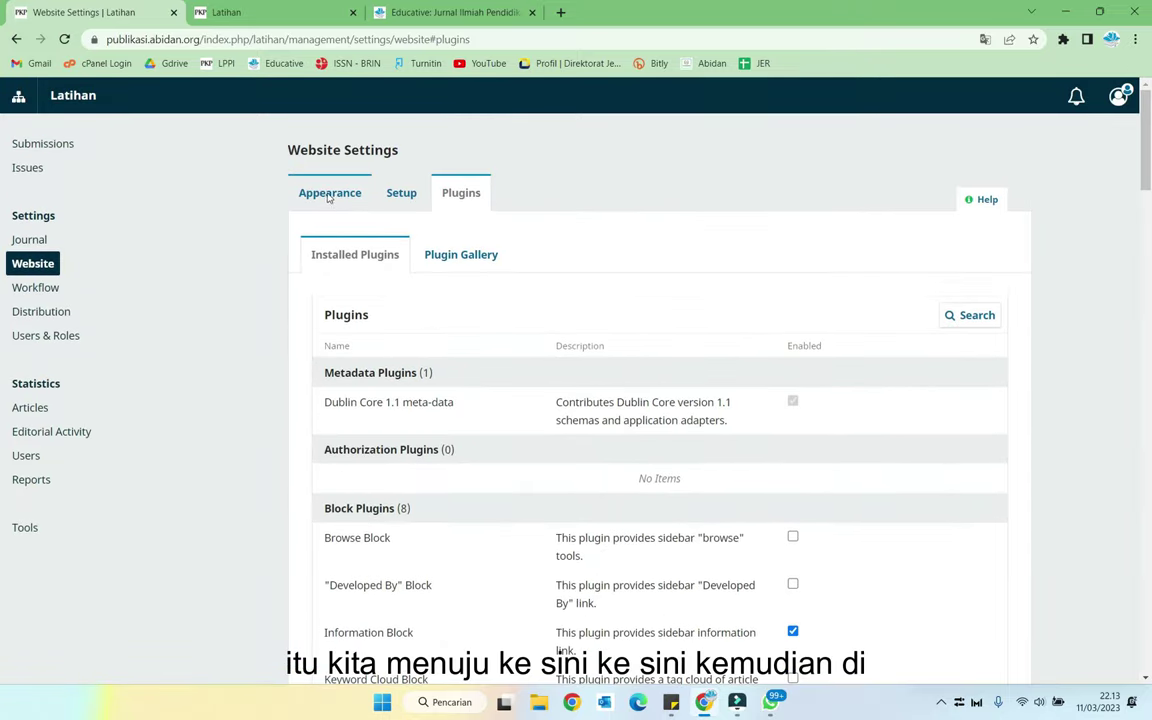
pyautogui.click(326, 194)
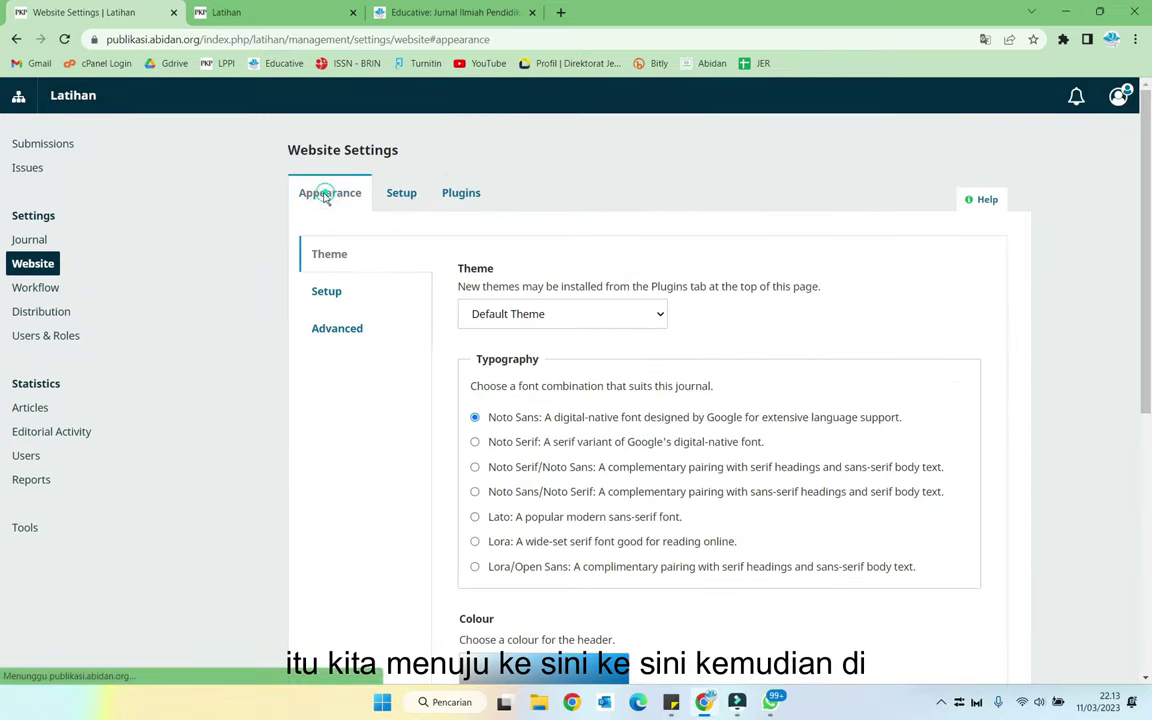
pyautogui.click(65, 41)
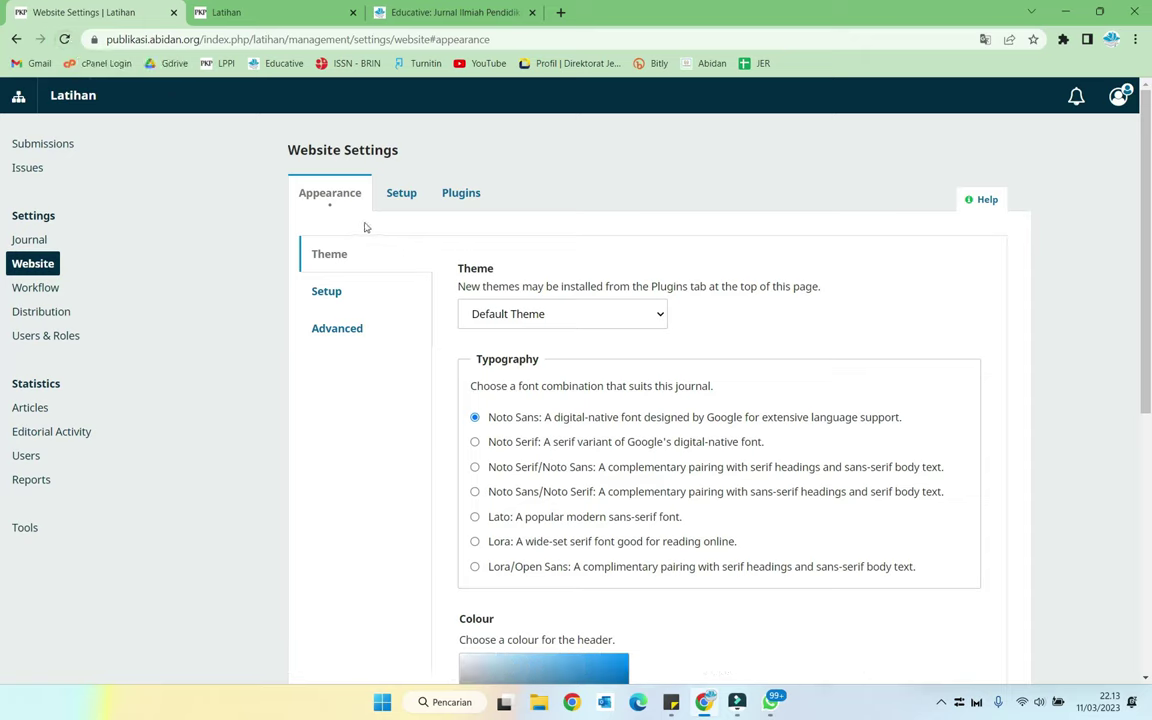
# Enable the menu custom block in the sidebar list of the Appearance setup and save the settings.
pyautogui.click(330, 292)
pyautogui.scroll(-5, 651, 335)
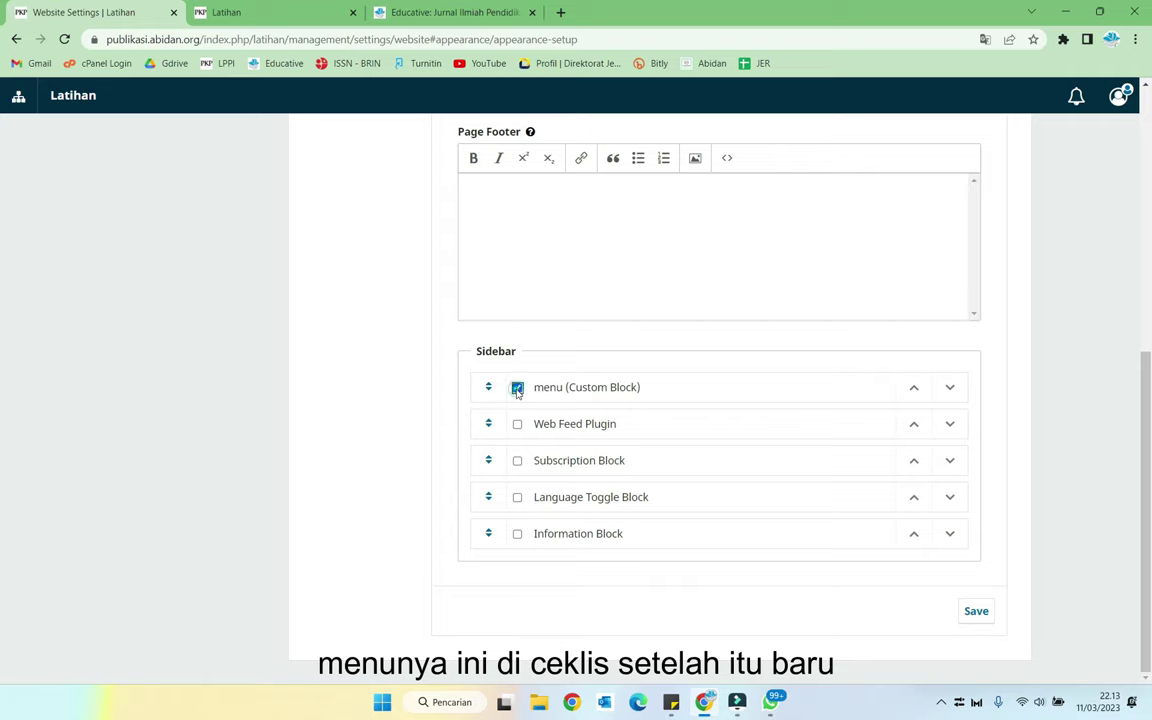
pyautogui.click(970, 607)
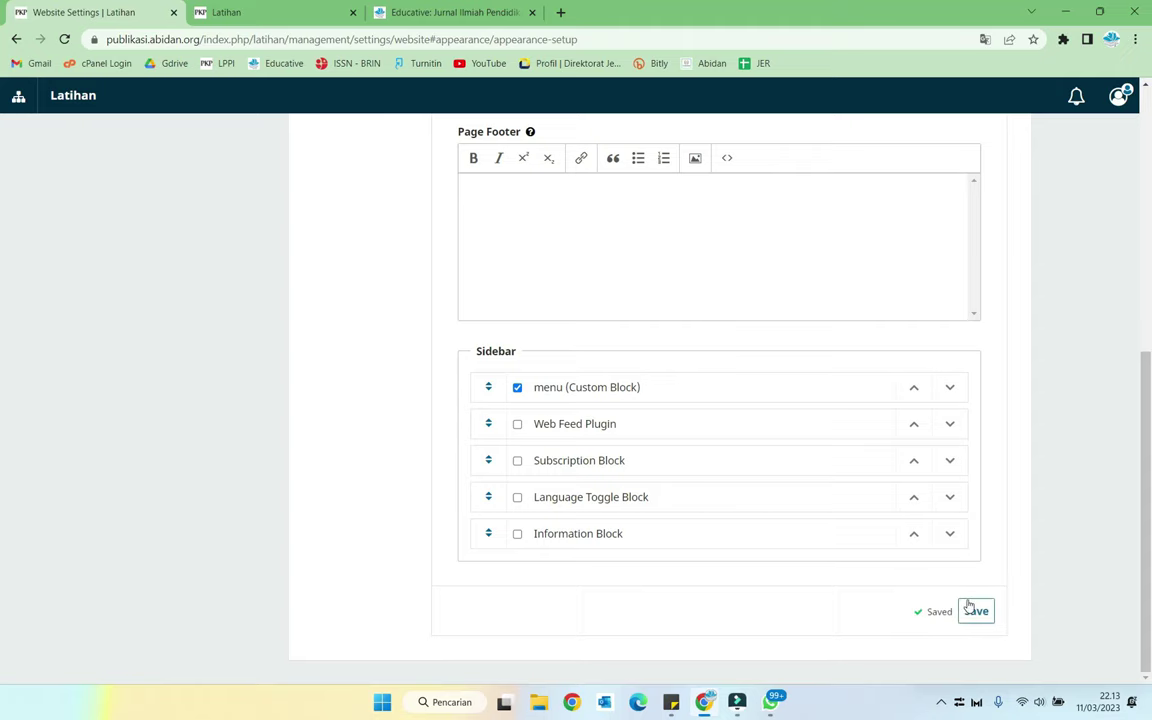
# Reload the Latihan journal's public home page to check the sidebar menu block, and return to the Website settings.
pyautogui.click(284, 10)
pyautogui.click(64, 39)
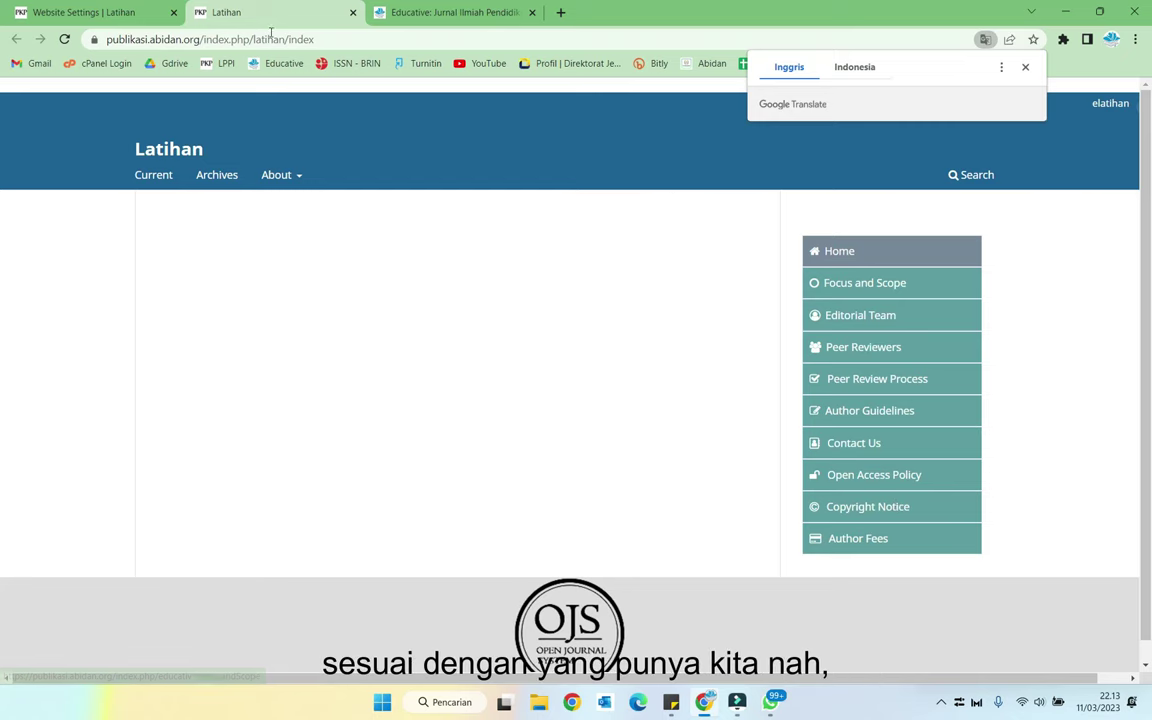
pyautogui.click(118, 12)
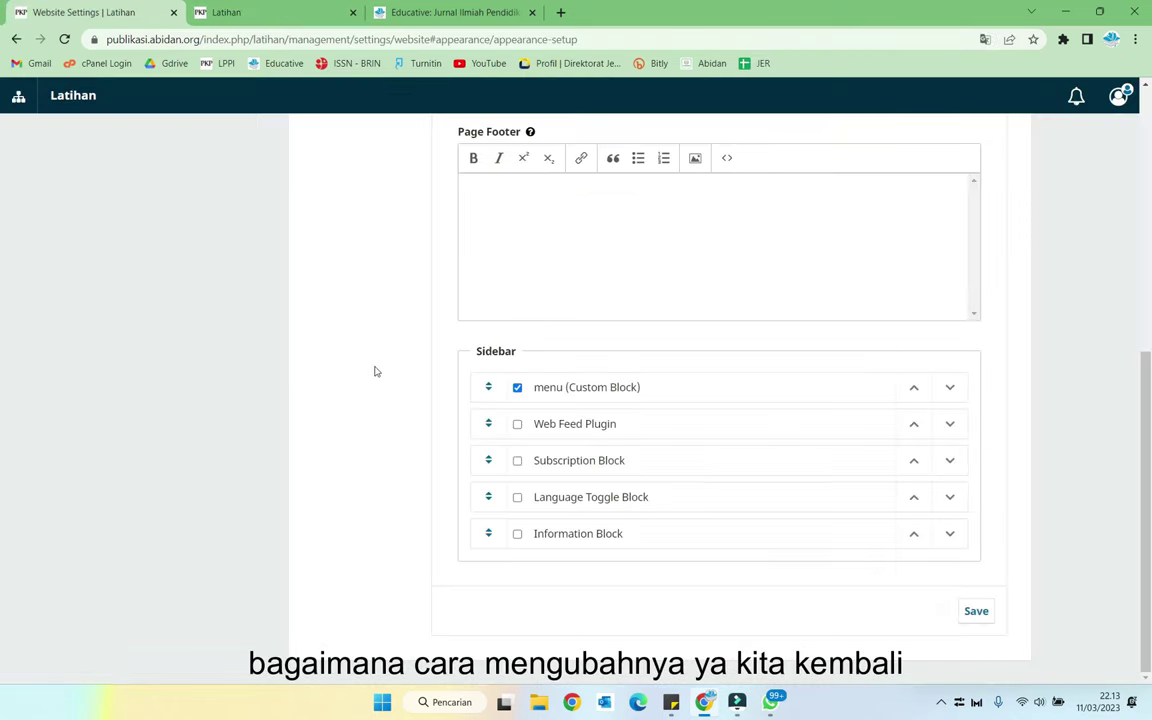
# Open the menu block for editing from the Custom Block Manager plugin's list of custom blocks.
pyautogui.scroll(10, 368, 350)
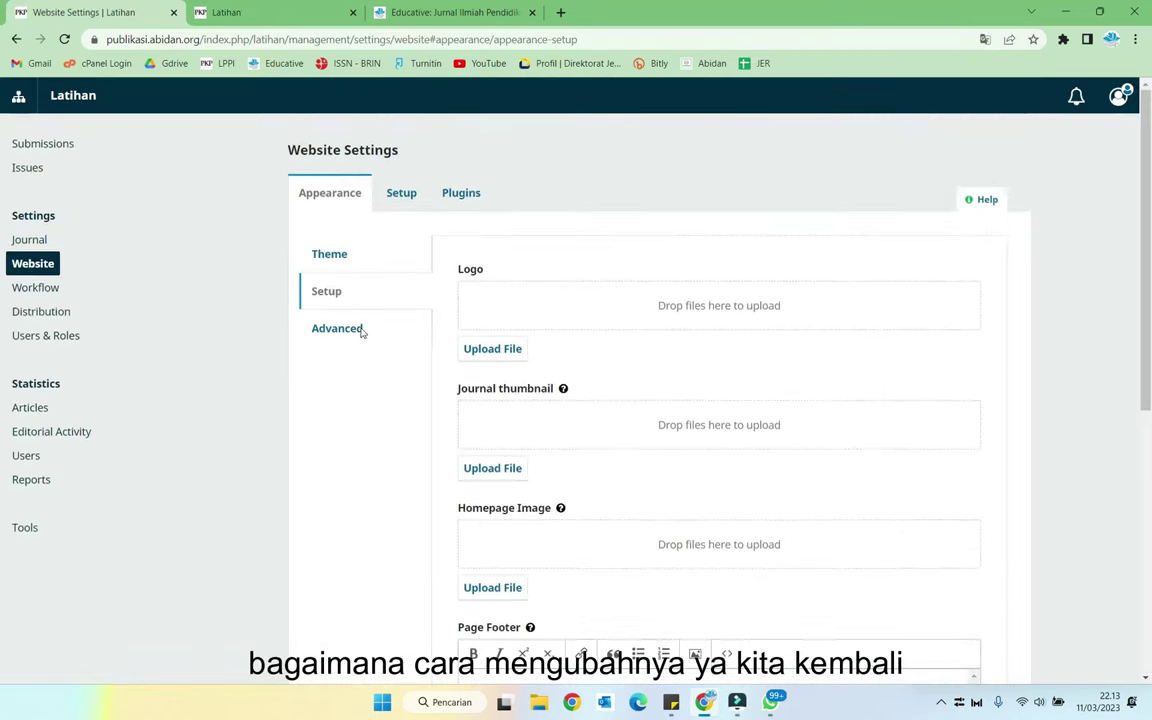
pyautogui.click(461, 192)
pyautogui.scroll(-8, 442, 352)
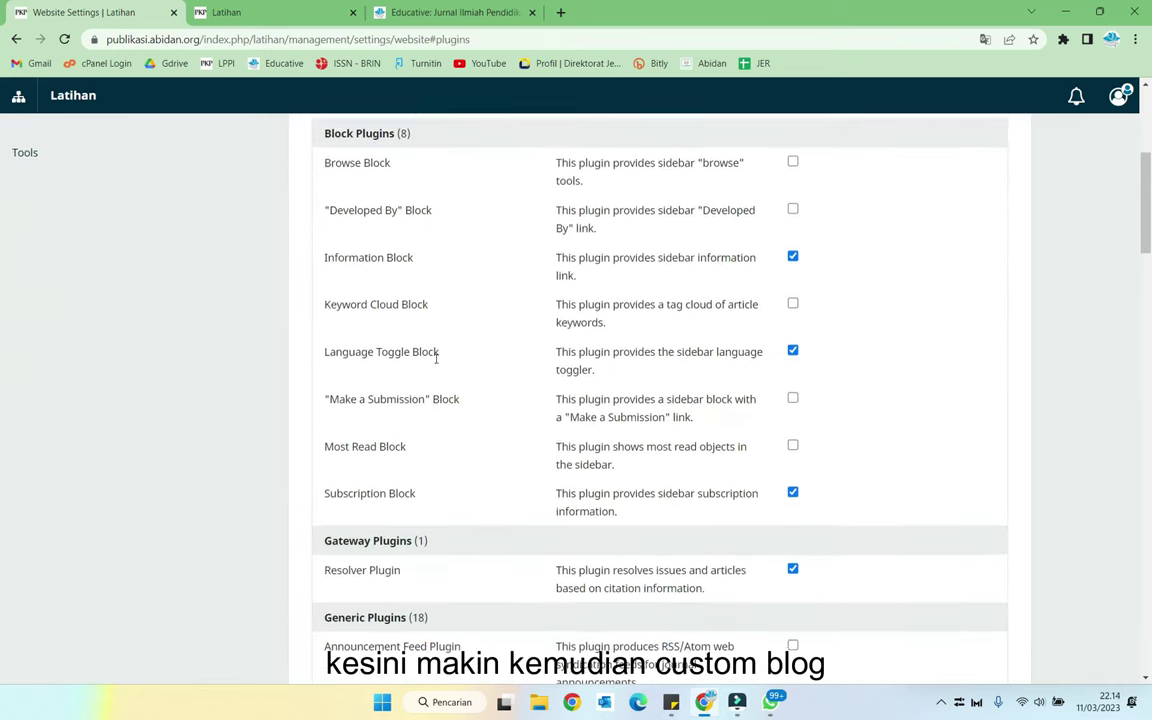
pyautogui.scroll(-4, 340, 360)
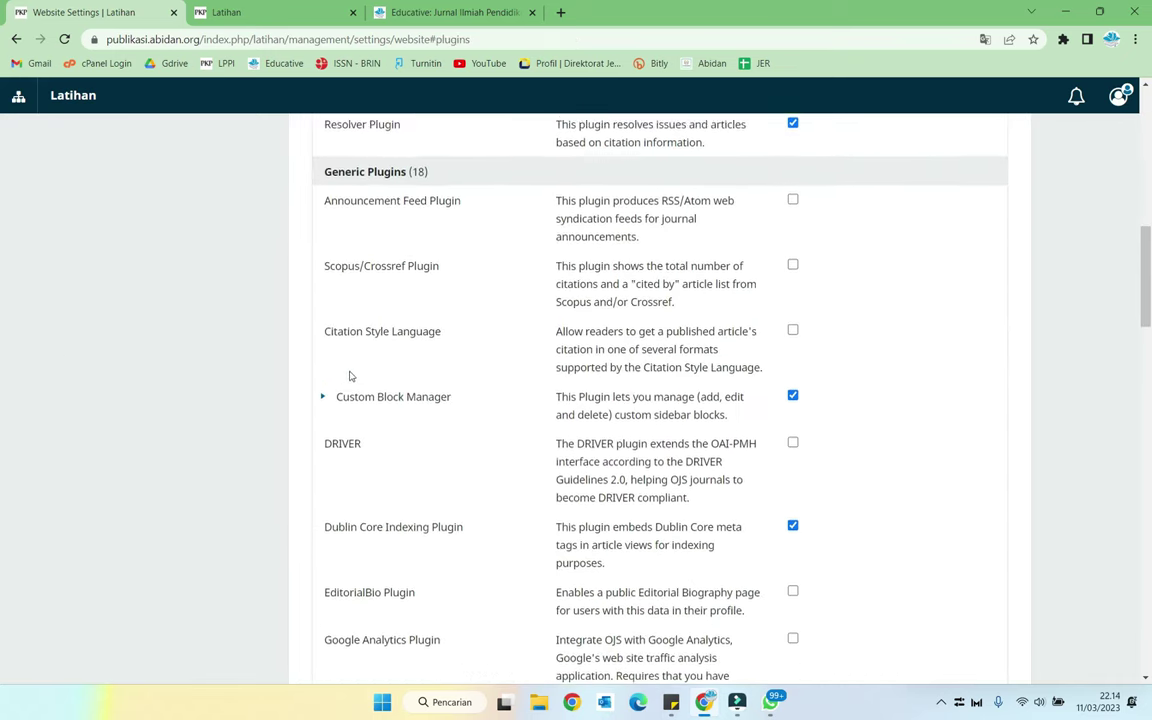
pyautogui.click(325, 394)
pyautogui.click(390, 436)
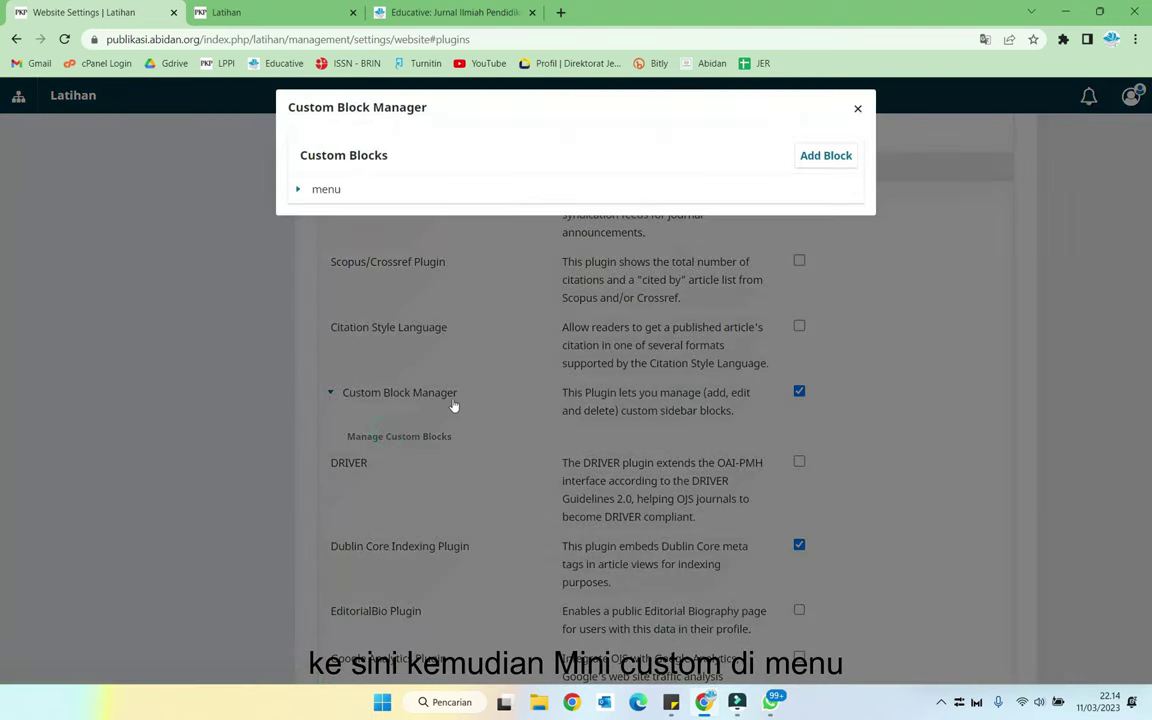
pyautogui.click(299, 191)
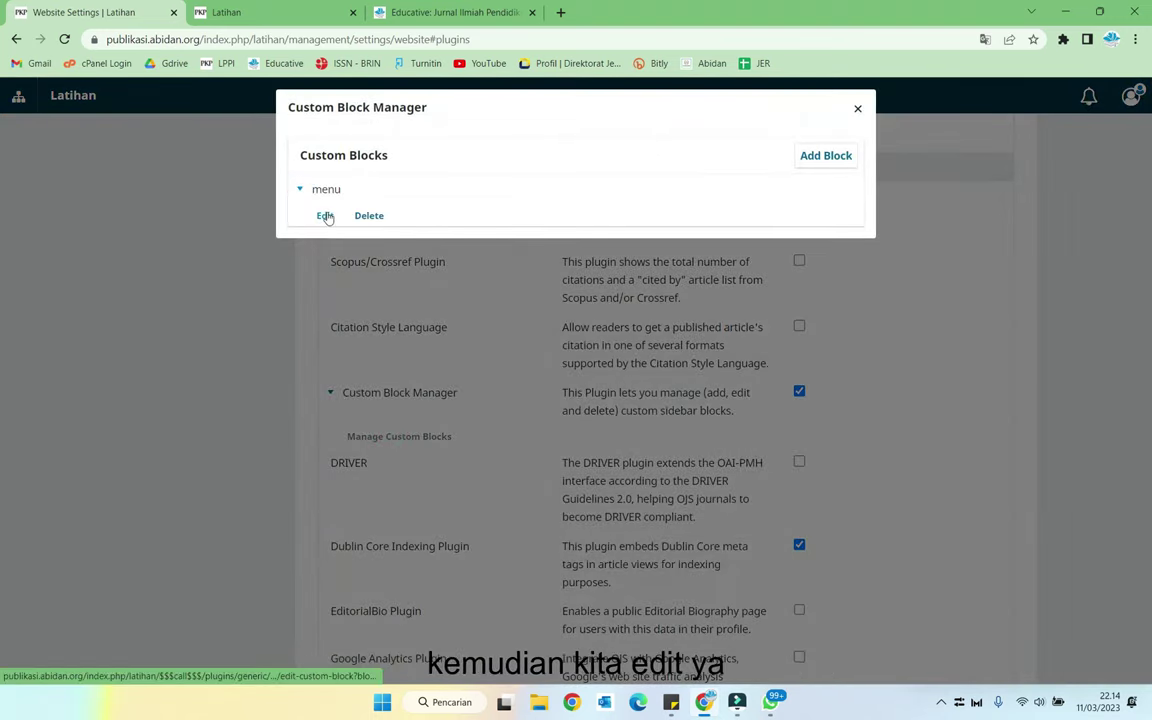
pyautogui.click(325, 215)
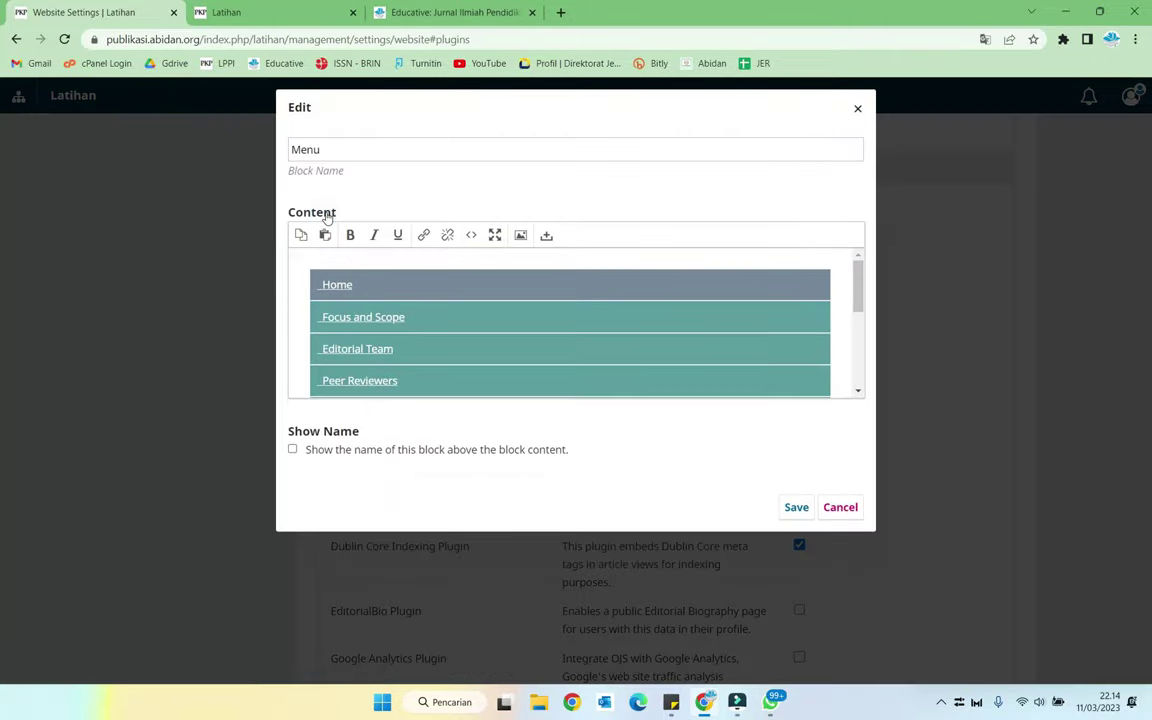
pyautogui.doubleClick(337, 285)
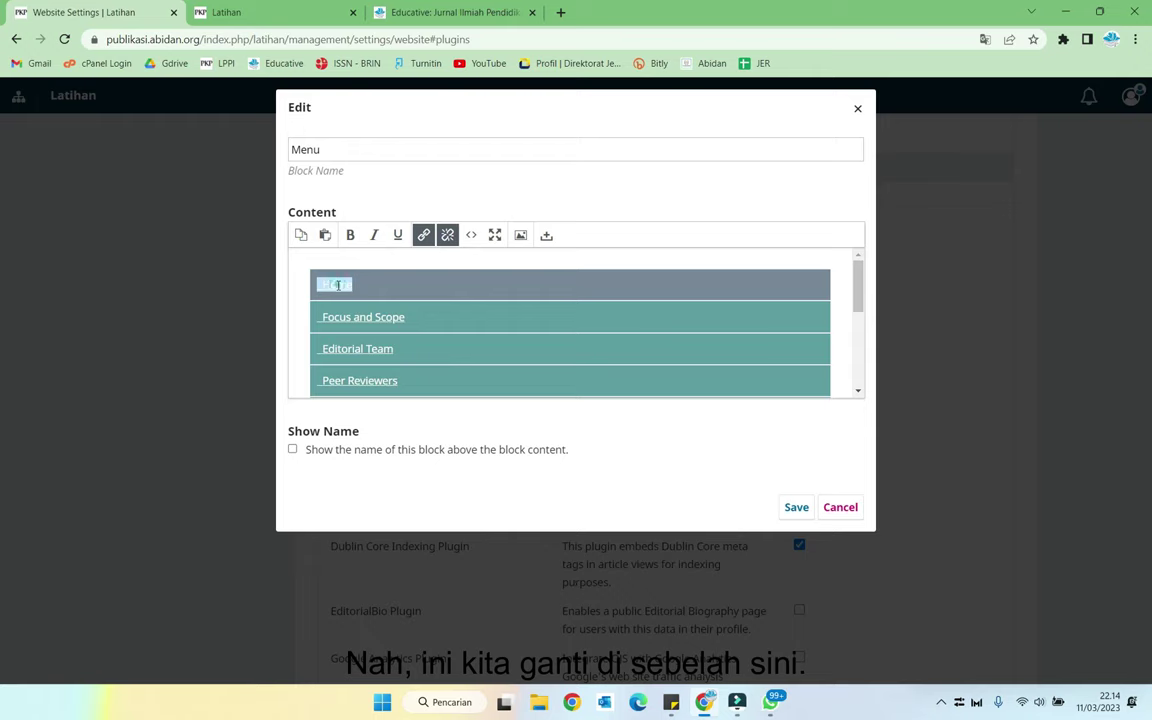
pyautogui.click(423, 236)
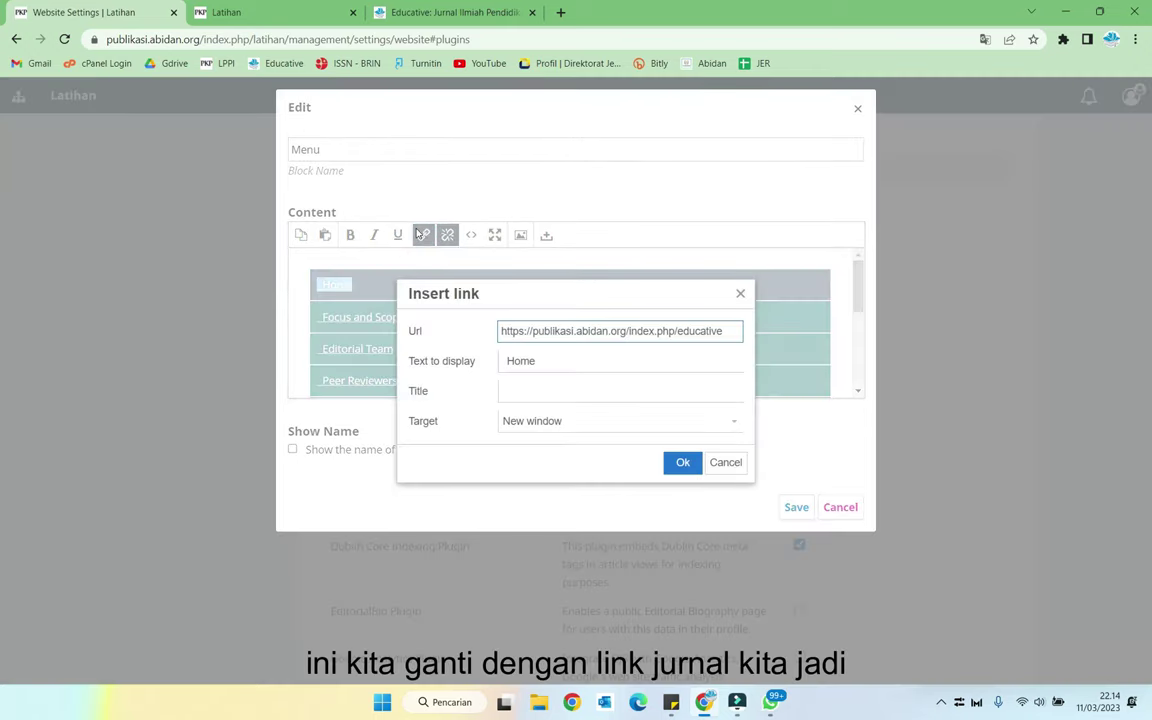
pyautogui.click(110, 40)
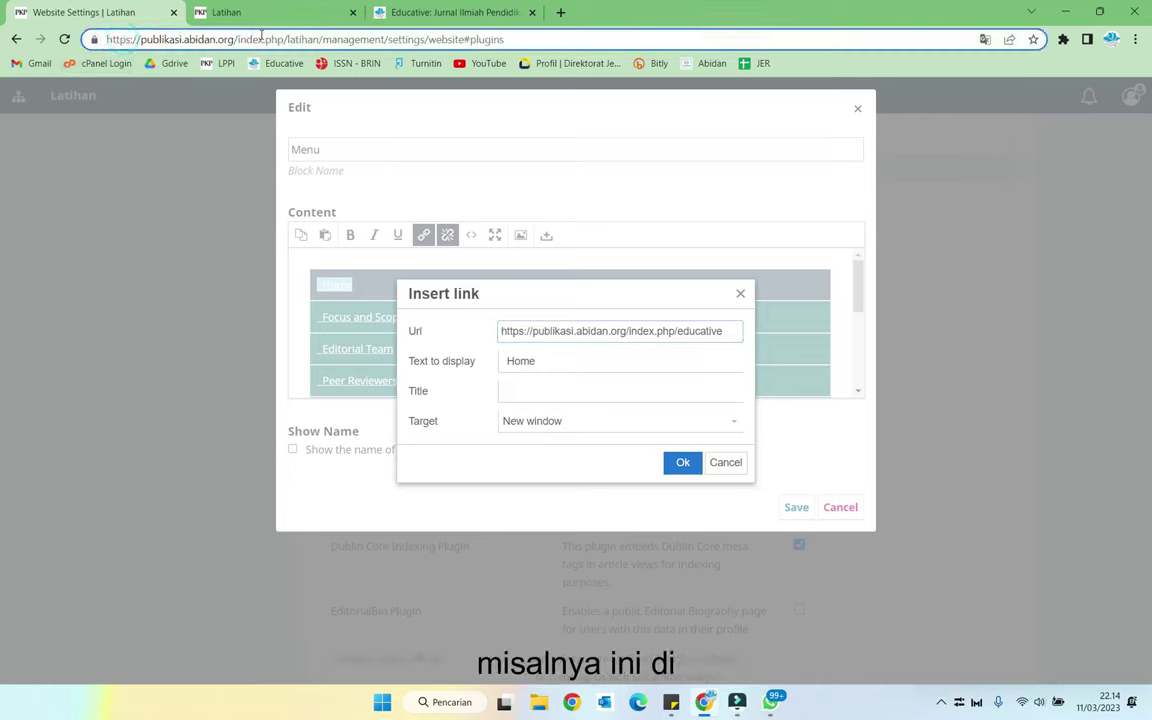
pyautogui.moveTo(318, 39); pyautogui.dragTo(108, 42)
pyautogui.hotkey('ctrl', 'c')
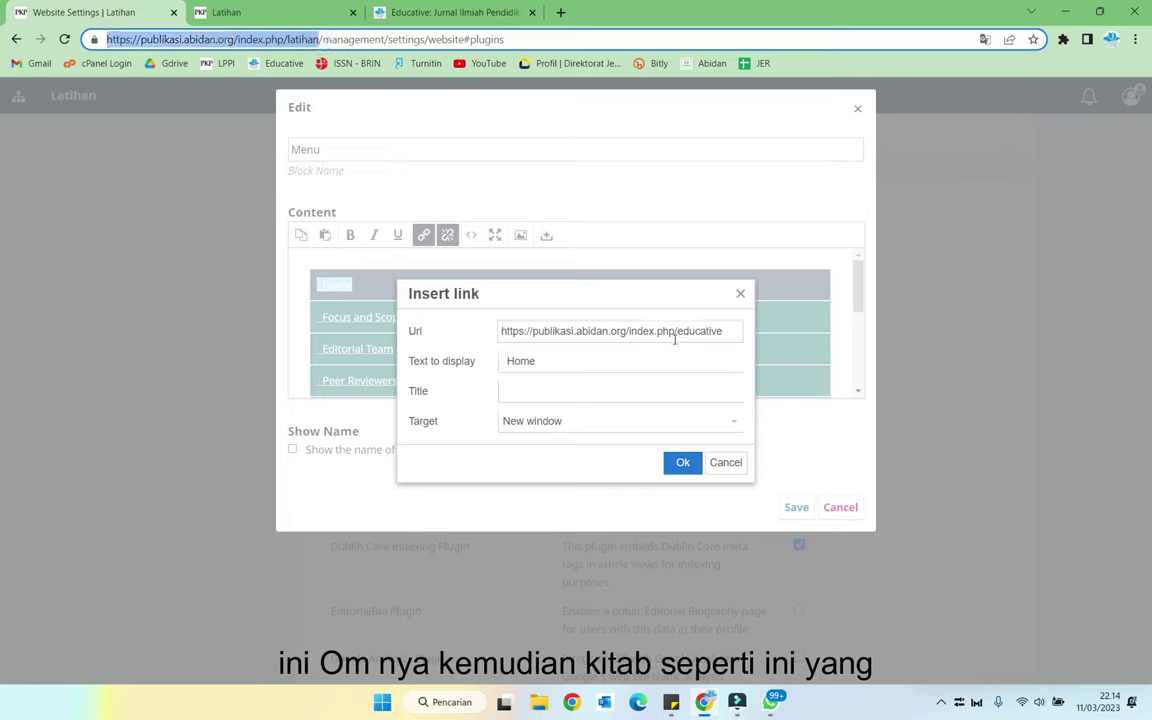
pyautogui.click(668, 333)
pyautogui.hotkey('ctrl', 'a')
pyautogui.hotkey('ctrl', 'v')
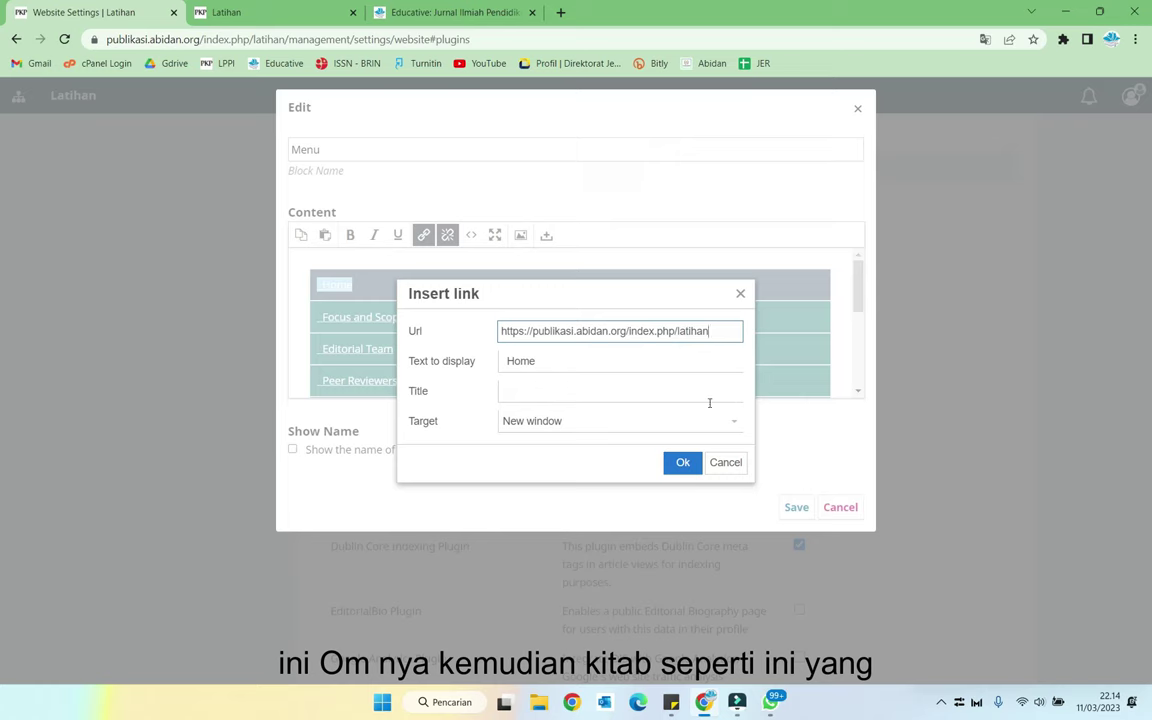
pyautogui.click(680, 462)
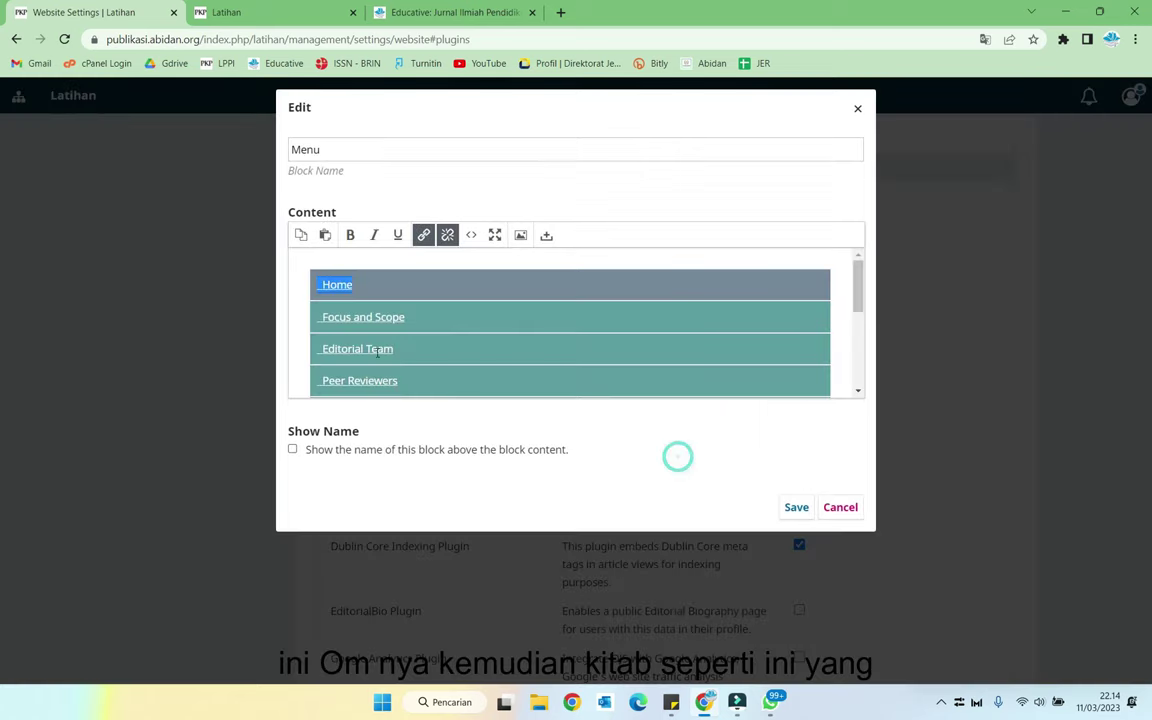
# Set the link URL of the Focus and Scope item to the placeholder #.
pyautogui.moveTo(320, 317); pyautogui.dragTo(405, 317)
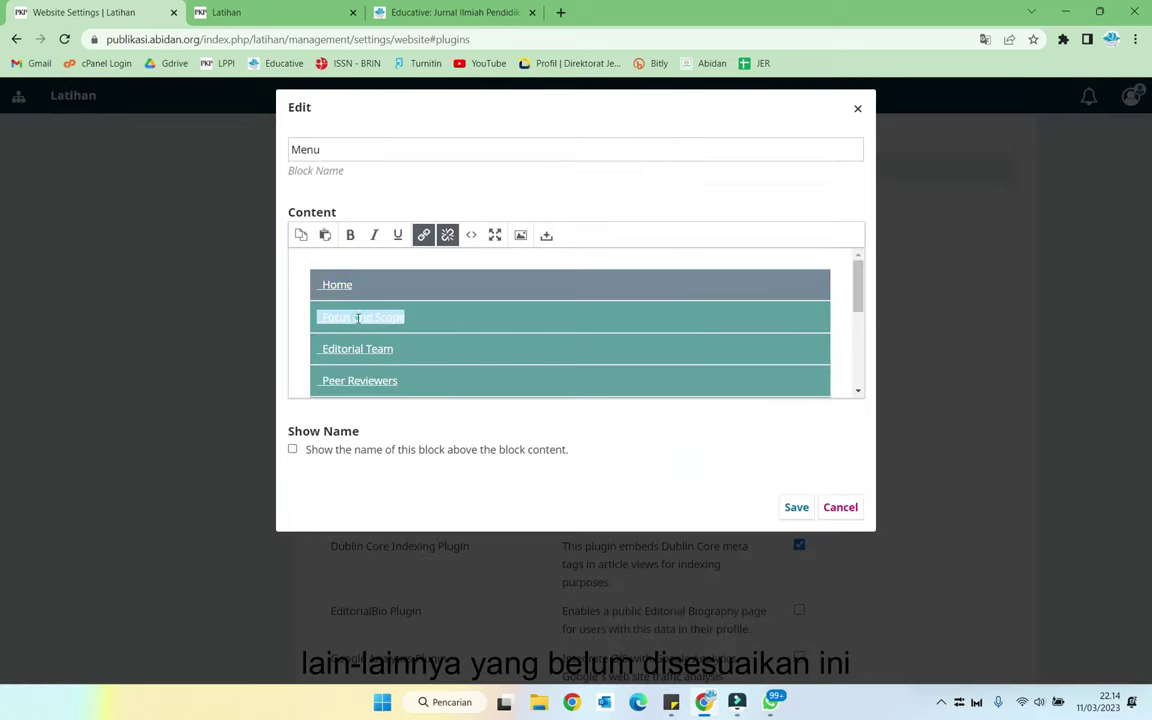
pyautogui.click(424, 236)
pyautogui.click(608, 333)
pyautogui.hotkey('ctrl', 'a')
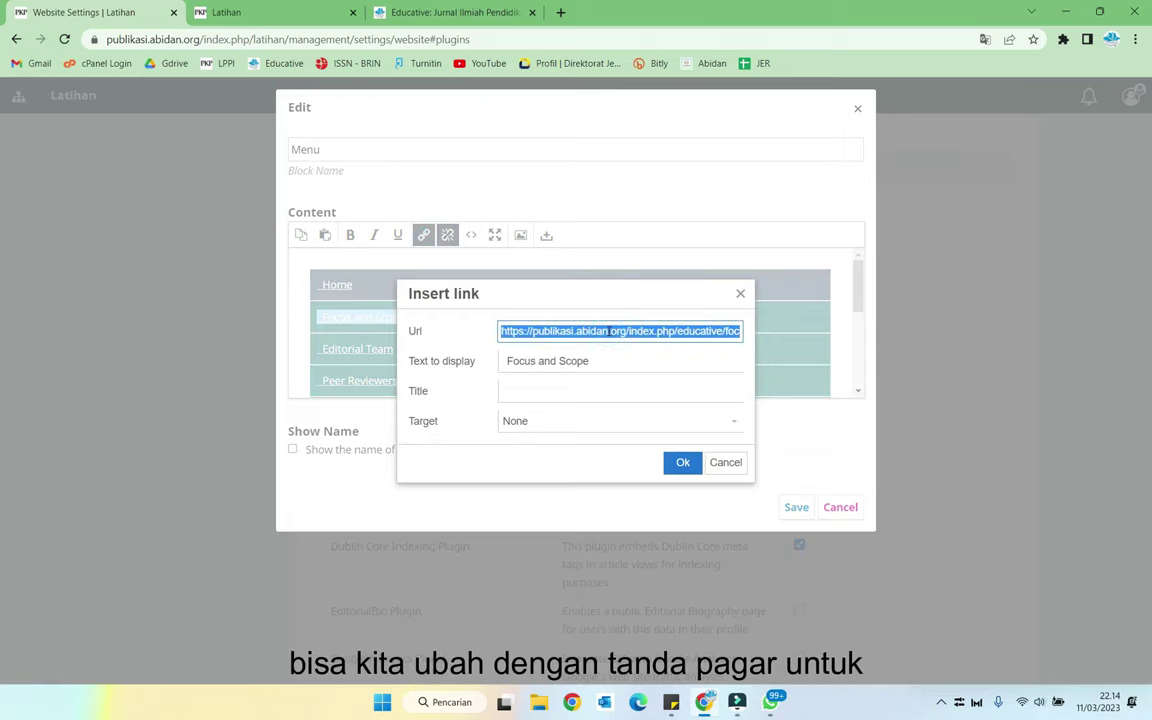
pyautogui.write('#')
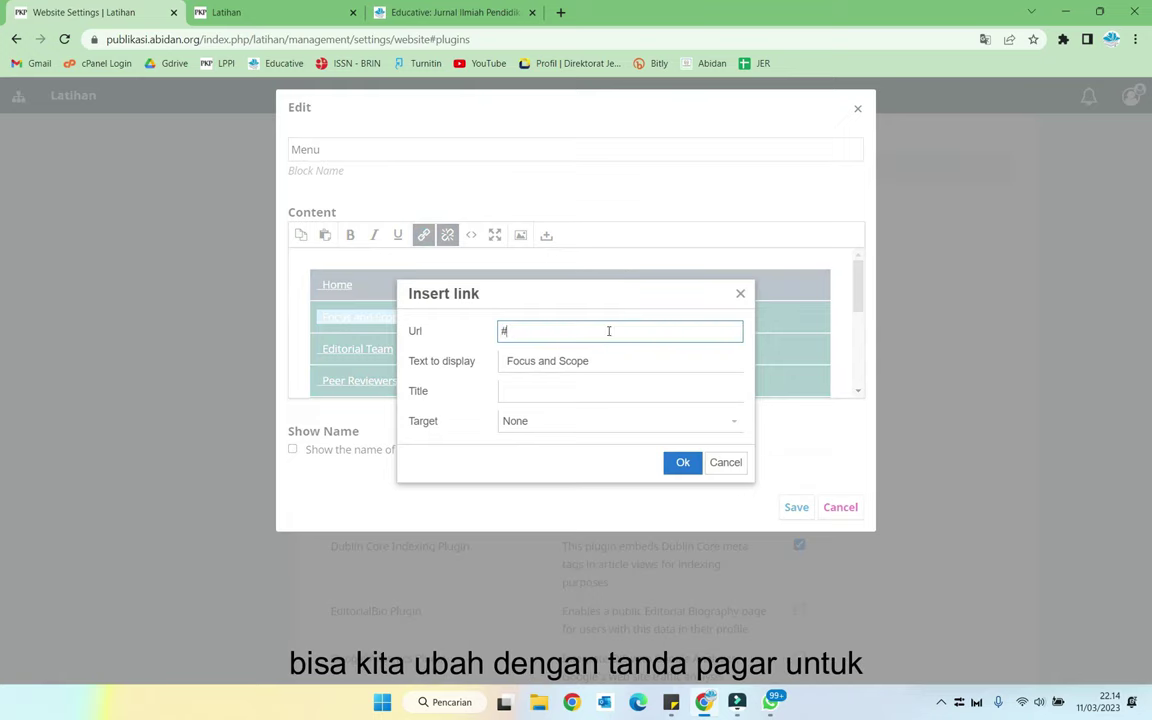
pyautogui.click(680, 462)
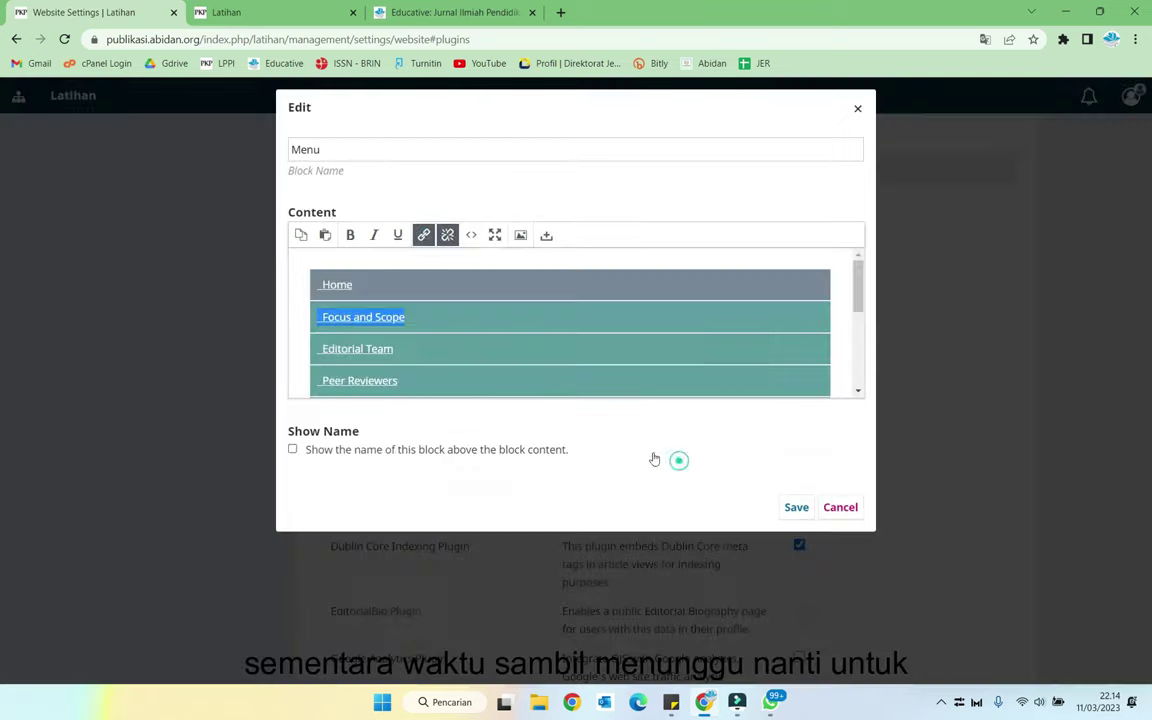
# Set the link URL of the Editorial Team item to the placeholder #.
pyautogui.tripleClick(344, 347)
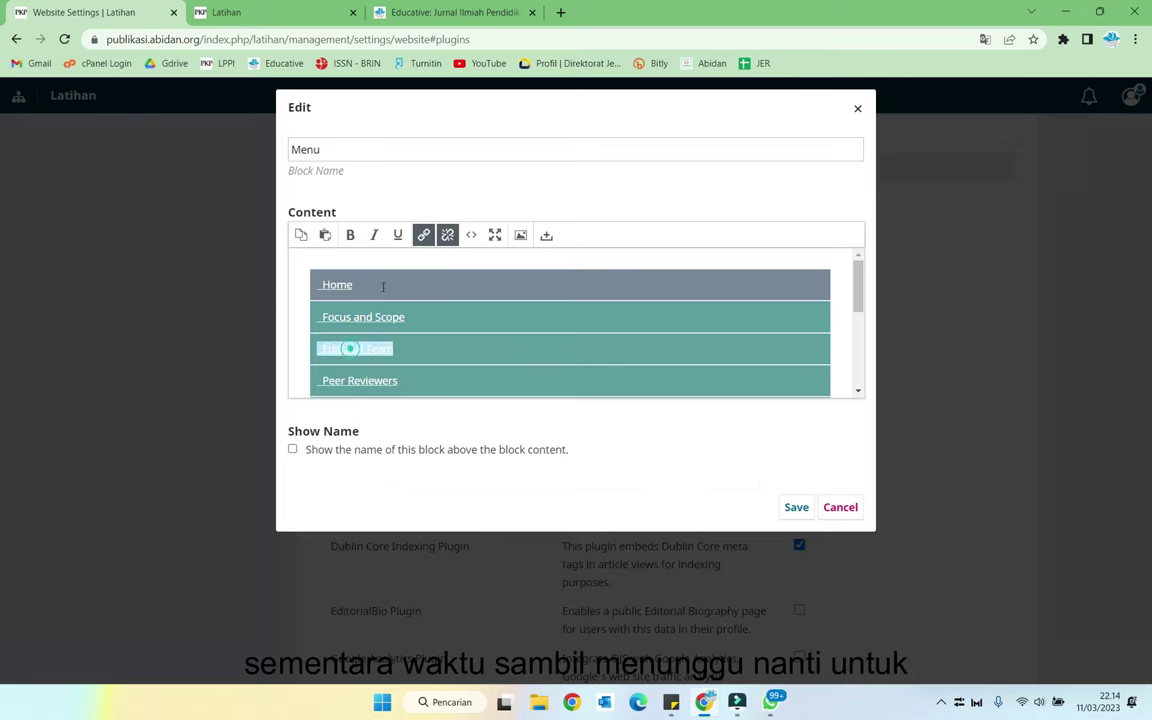
pyautogui.click(423, 235)
pyautogui.tripleClick(582, 330)
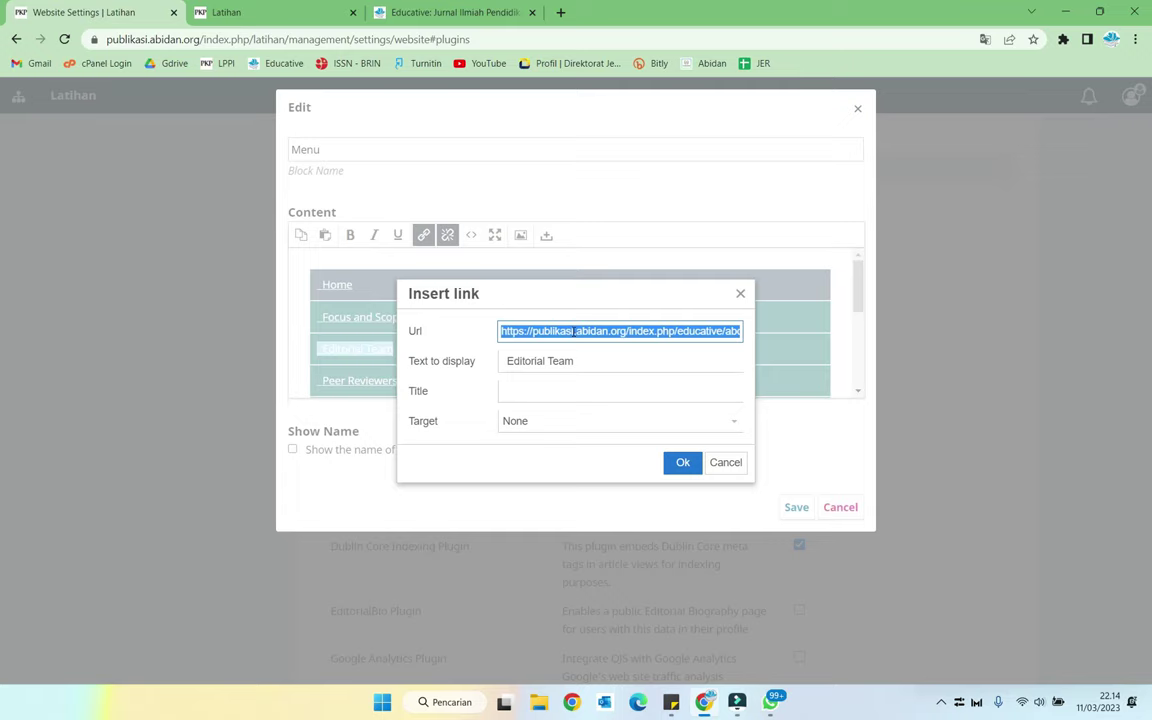
pyautogui.write('#')
pyautogui.click(681, 462)
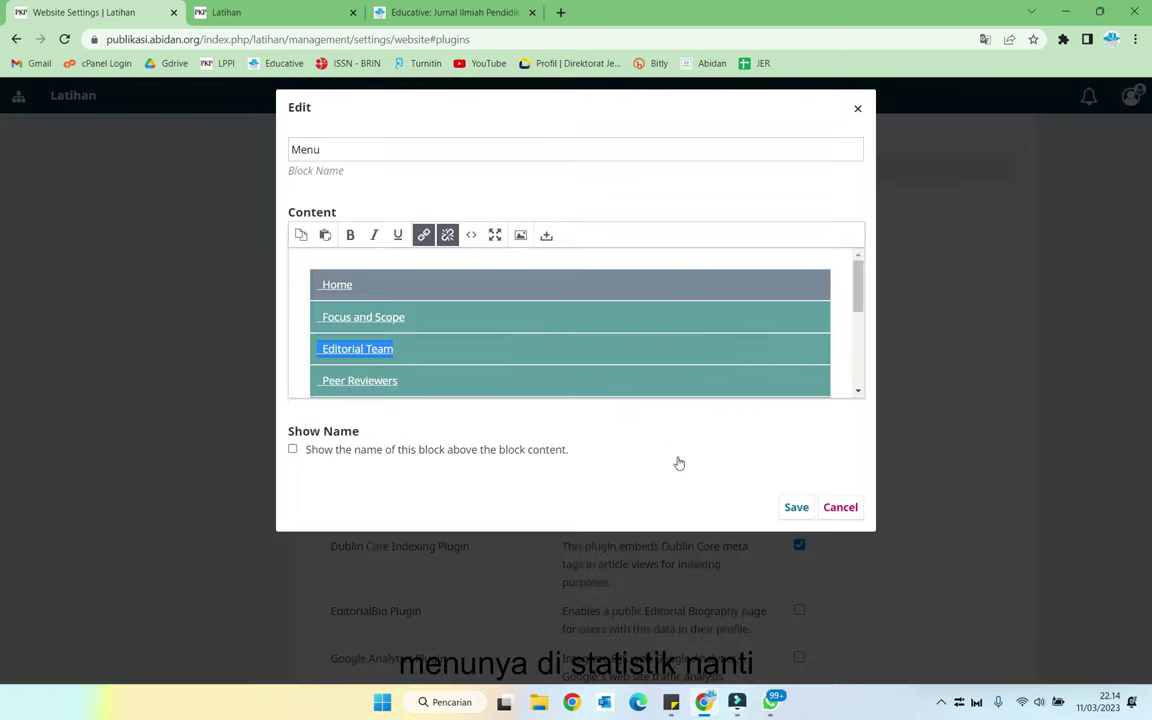
# Set the link URL of the Peer Reviewers item to the placeholder #.
pyautogui.moveTo(398, 381); pyautogui.dragTo(317, 381)
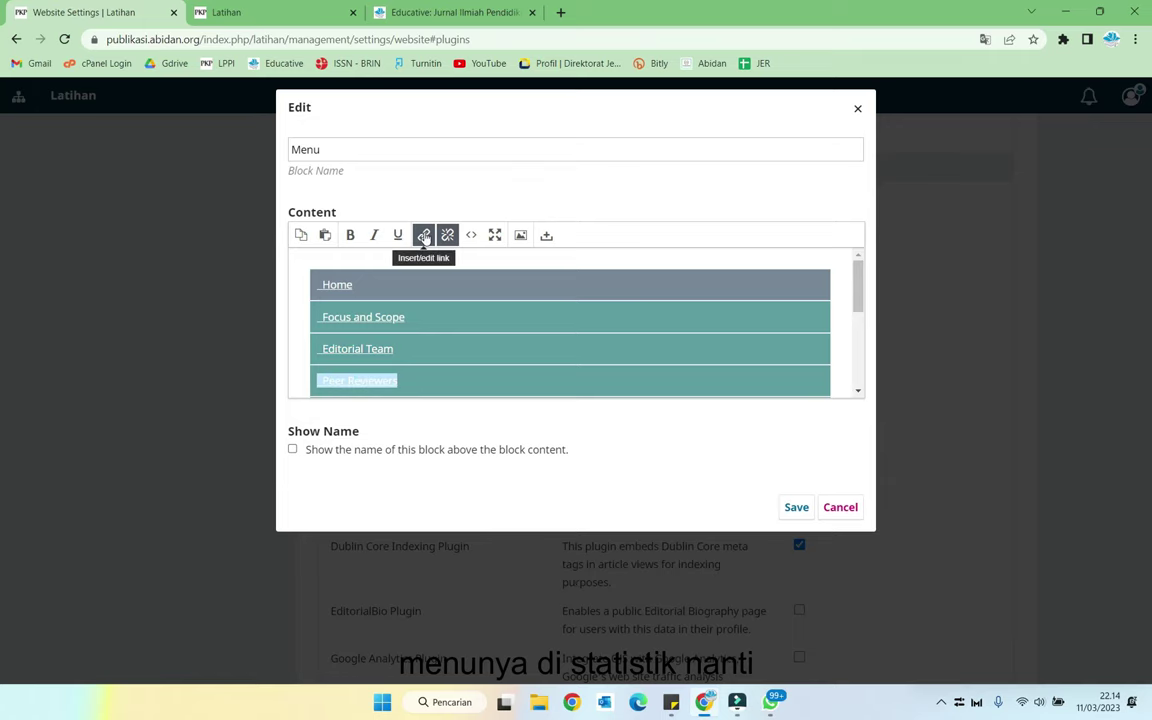
pyautogui.click(424, 237)
pyautogui.click(594, 328)
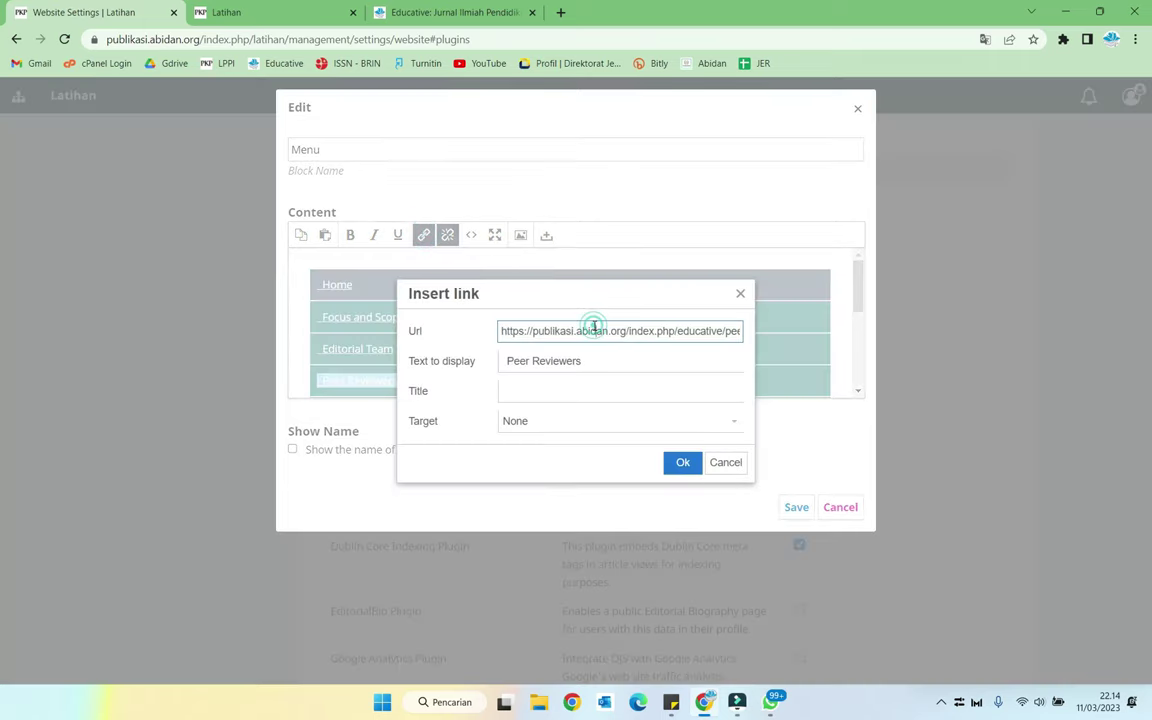
pyautogui.tripleClick(592, 328)
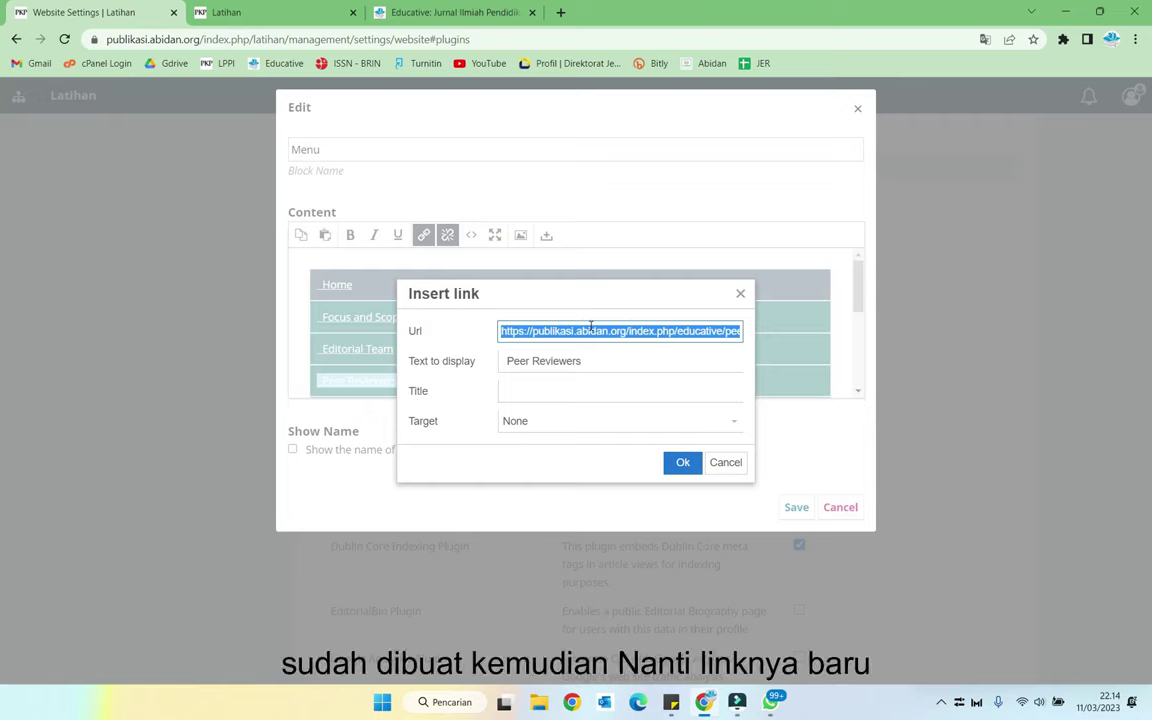
pyautogui.write('#')
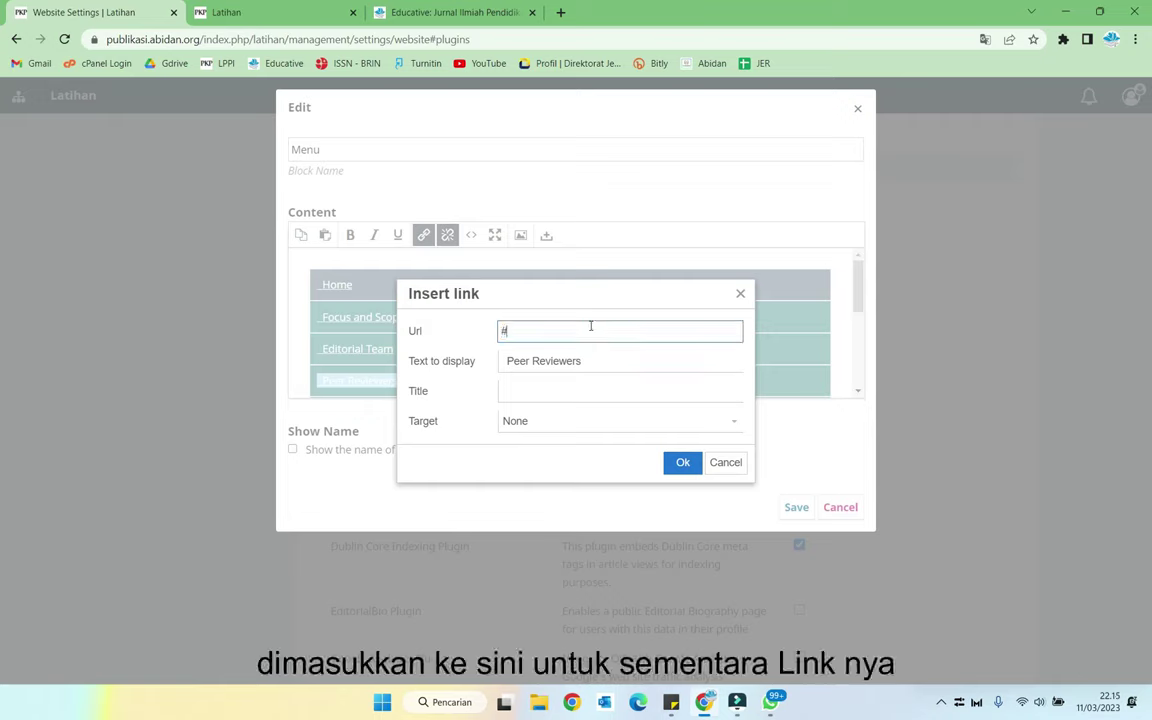
pyautogui.click(683, 462)
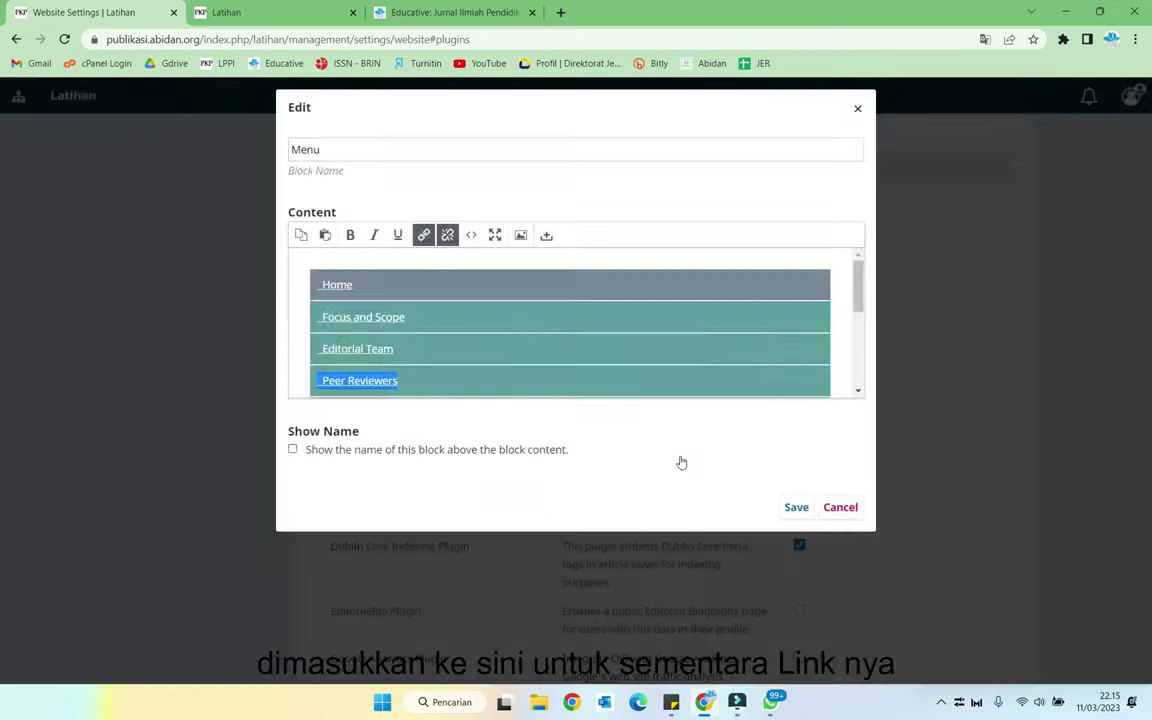
# Set the link URL of the Peer Review Process item to the placeholder #.
pyautogui.scroll(-1, 446, 388)
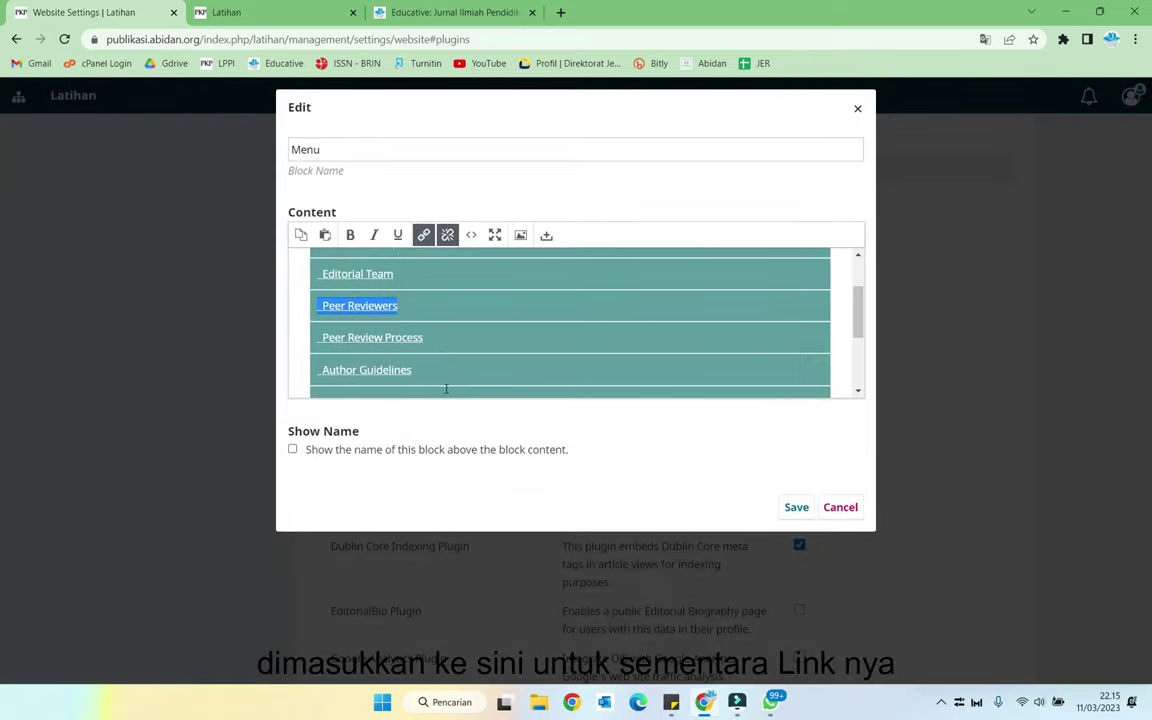
pyautogui.tripleClick(364, 340)
pyautogui.click(423, 235)
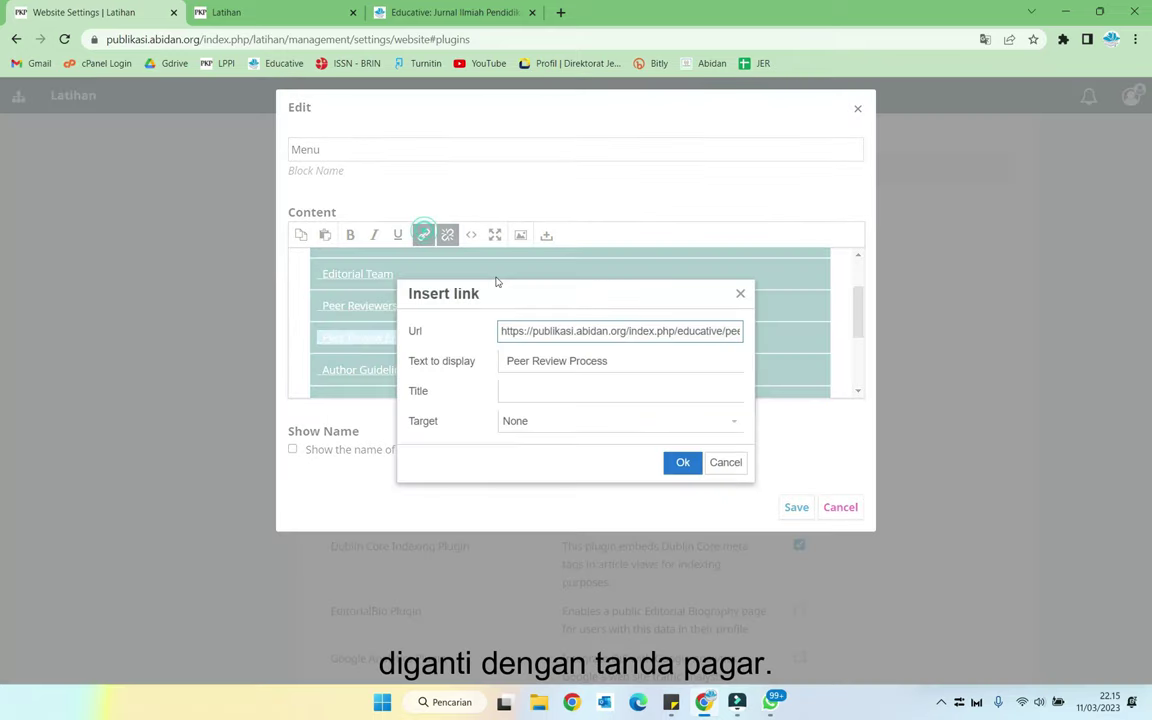
pyautogui.tripleClick(564, 331)
pyautogui.write('#')
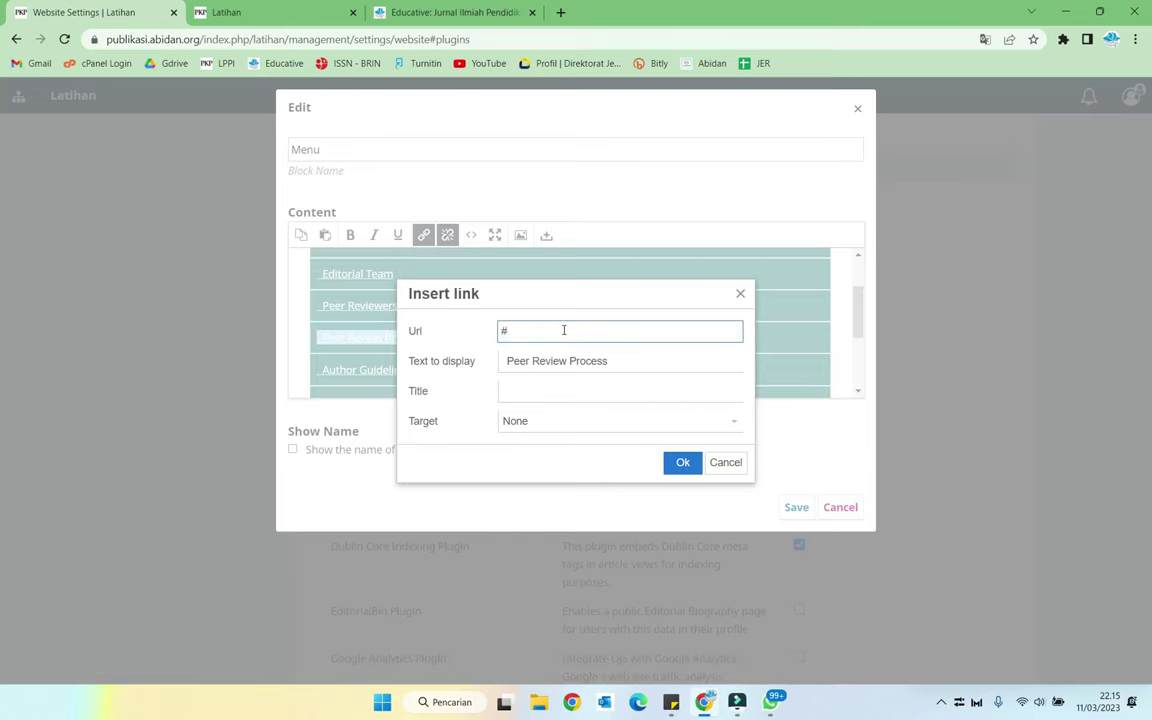
pyautogui.click(682, 462)
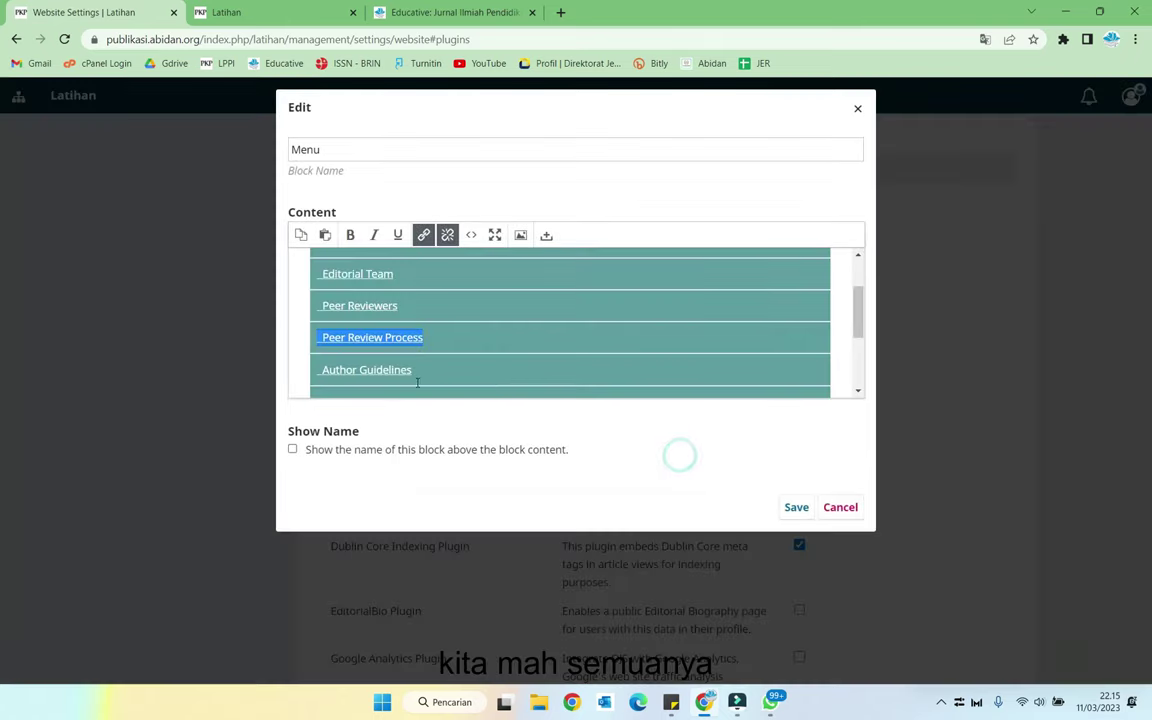
# Set the link URL of the Author Guidelines item to the placeholder #.
pyautogui.tripleClick(371, 382)
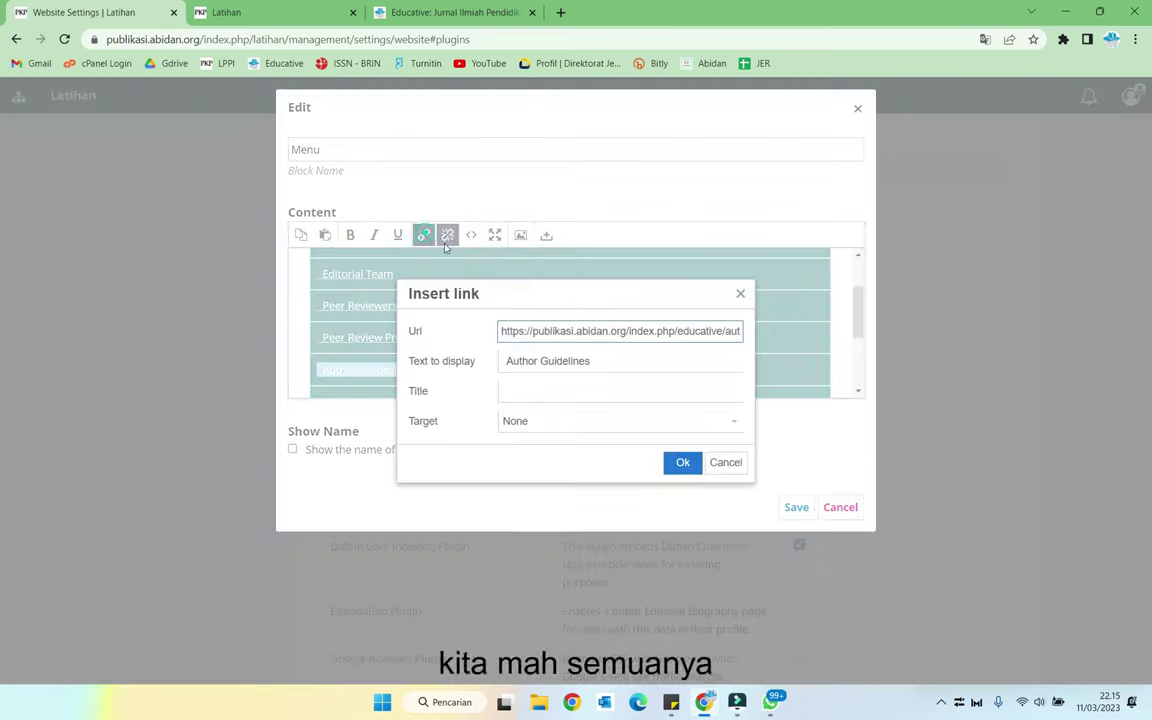
pyautogui.click(424, 235)
pyautogui.tripleClick(565, 331)
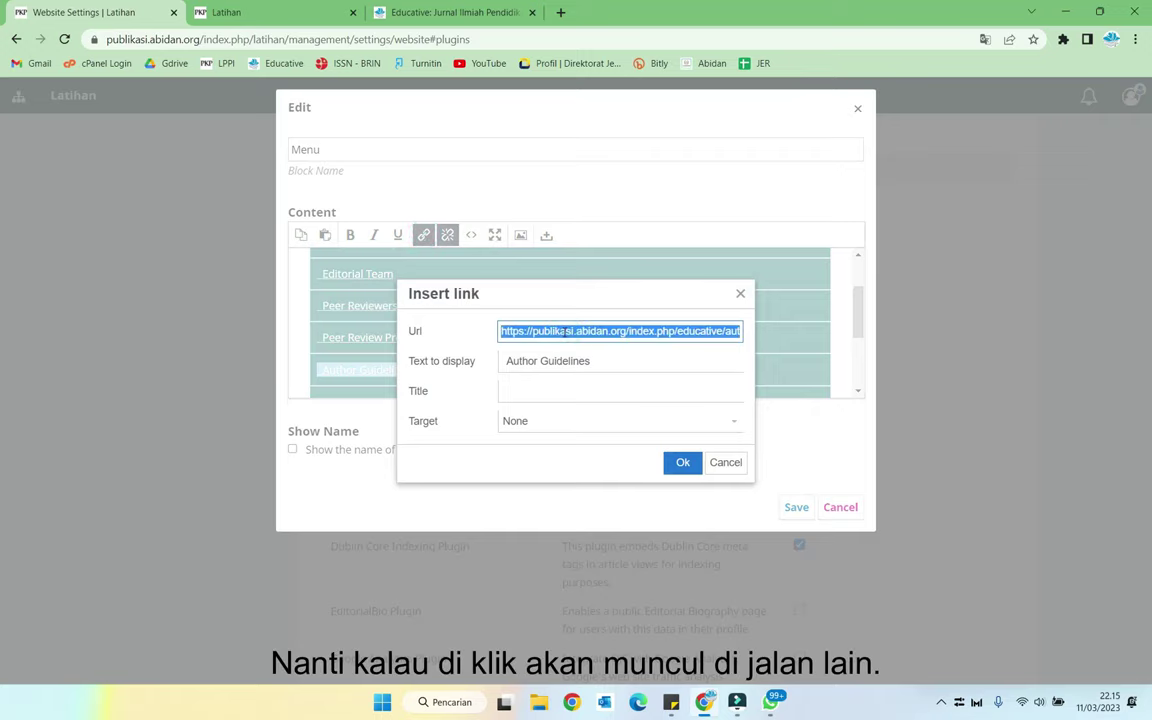
pyautogui.write('#')
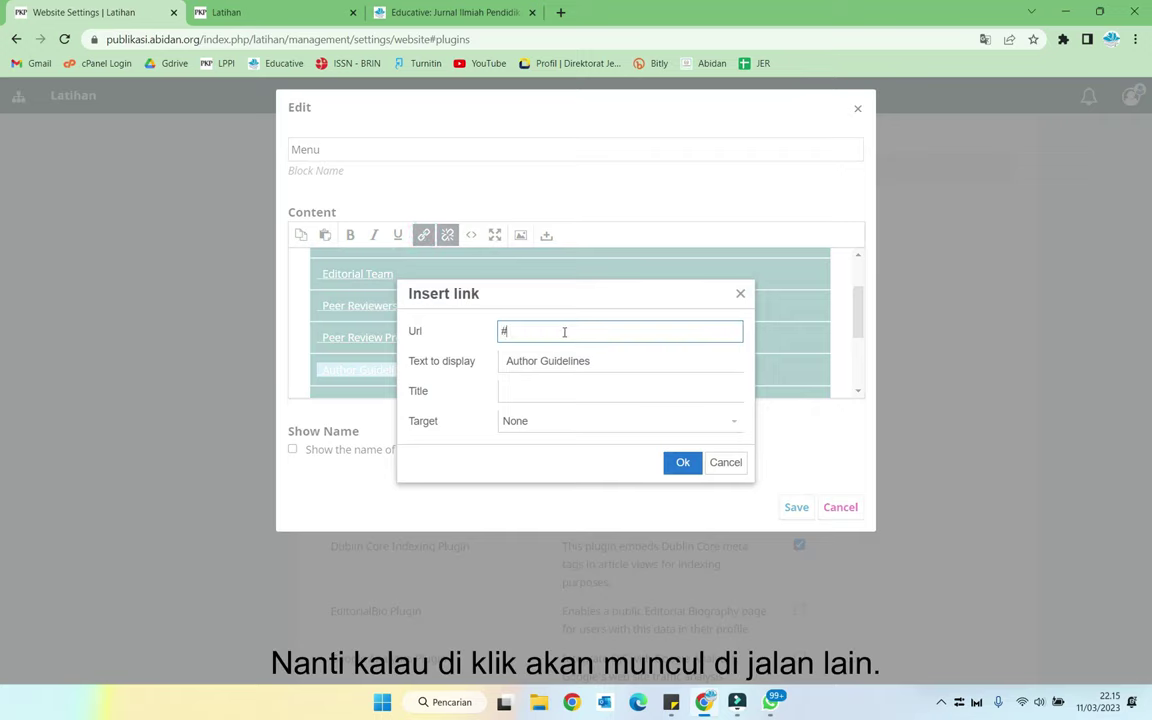
pyautogui.click(682, 462)
# Set the link URL of the Contact Us item to the placeholder #.
pyautogui.scroll(-1, 520, 360)
pyautogui.tripleClick(349, 324)
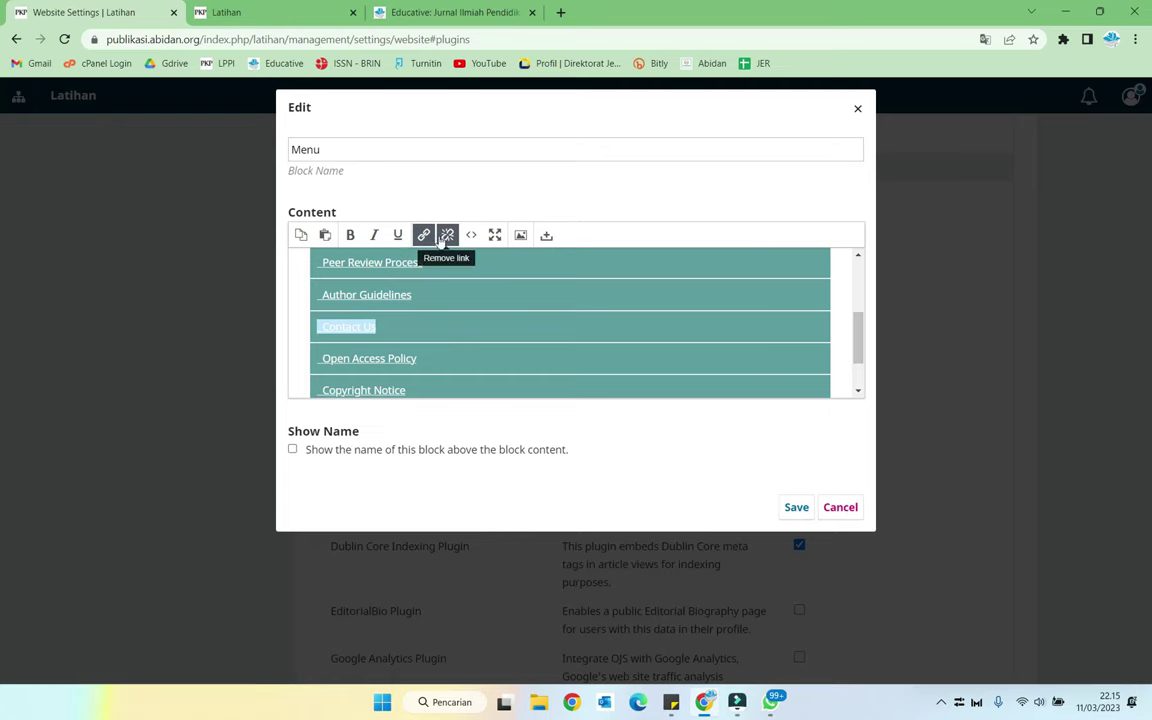
pyautogui.click(424, 234)
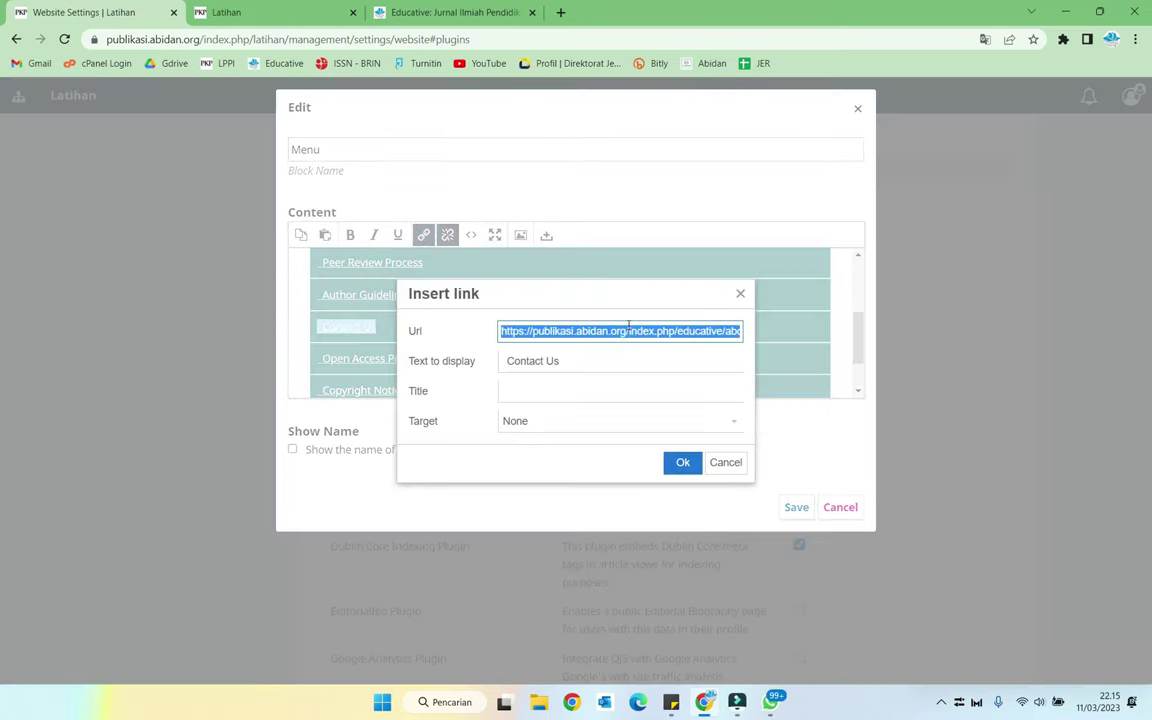
pyautogui.write('#')
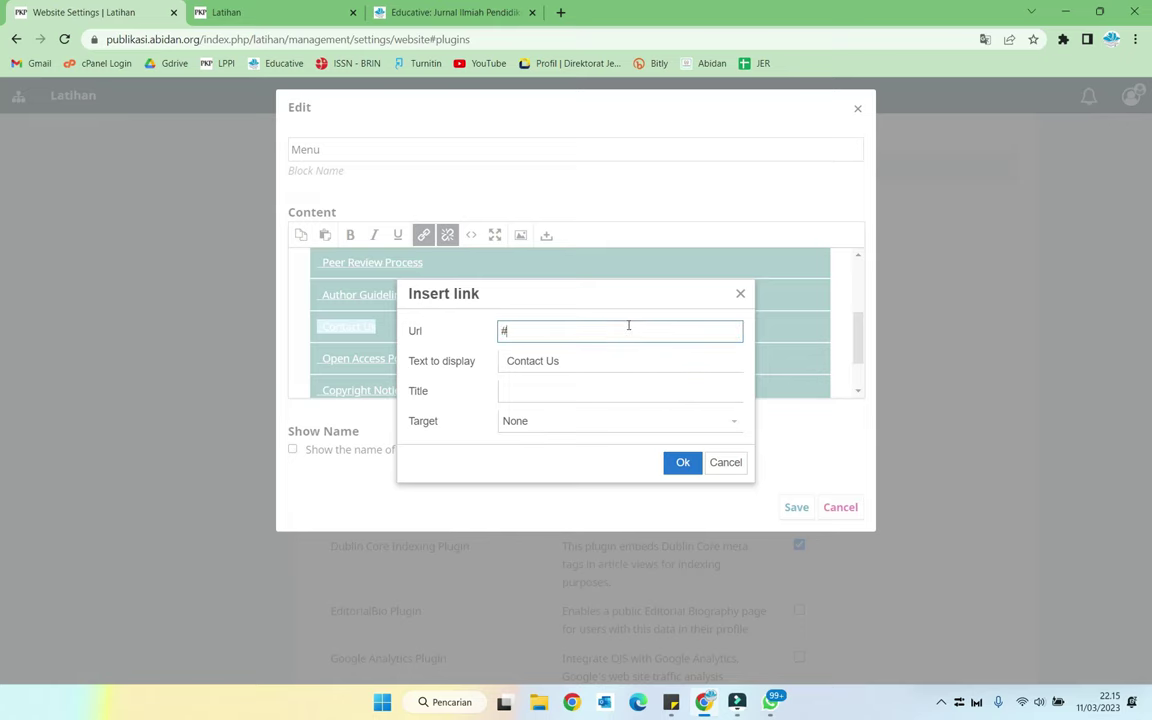
pyautogui.click(682, 462)
# Set the link URL of the Open Access Policy item to the placeholder #.
pyautogui.tripleClick(362, 355)
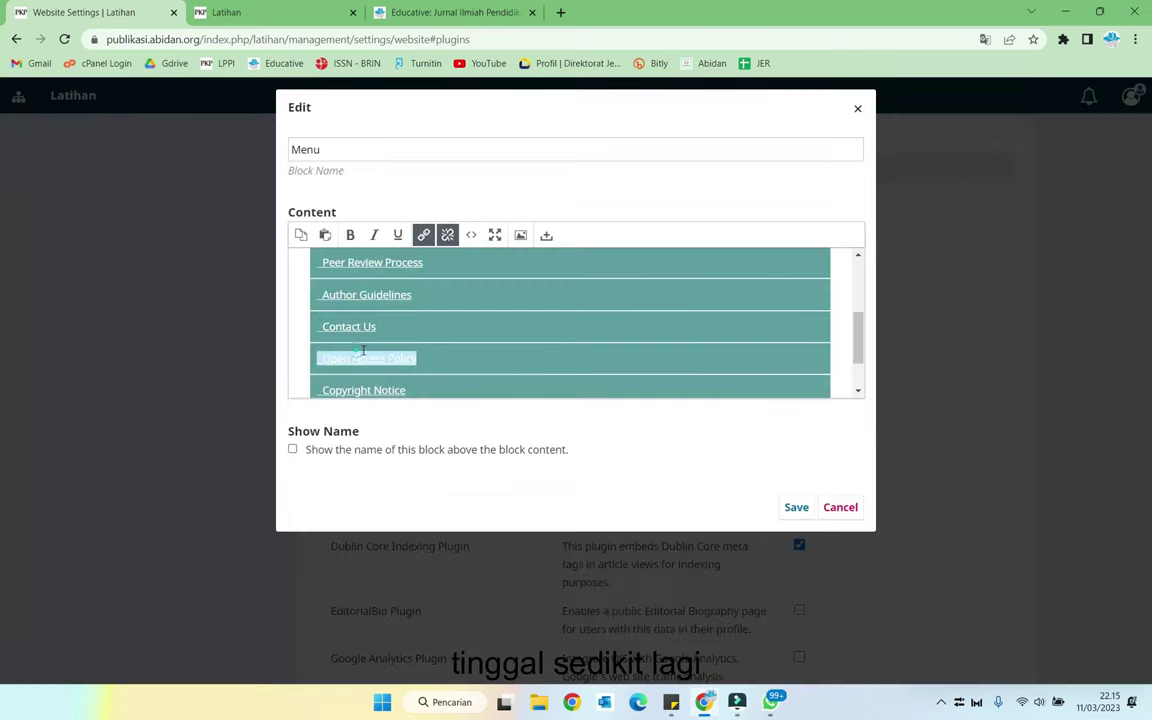
pyautogui.click(423, 234)
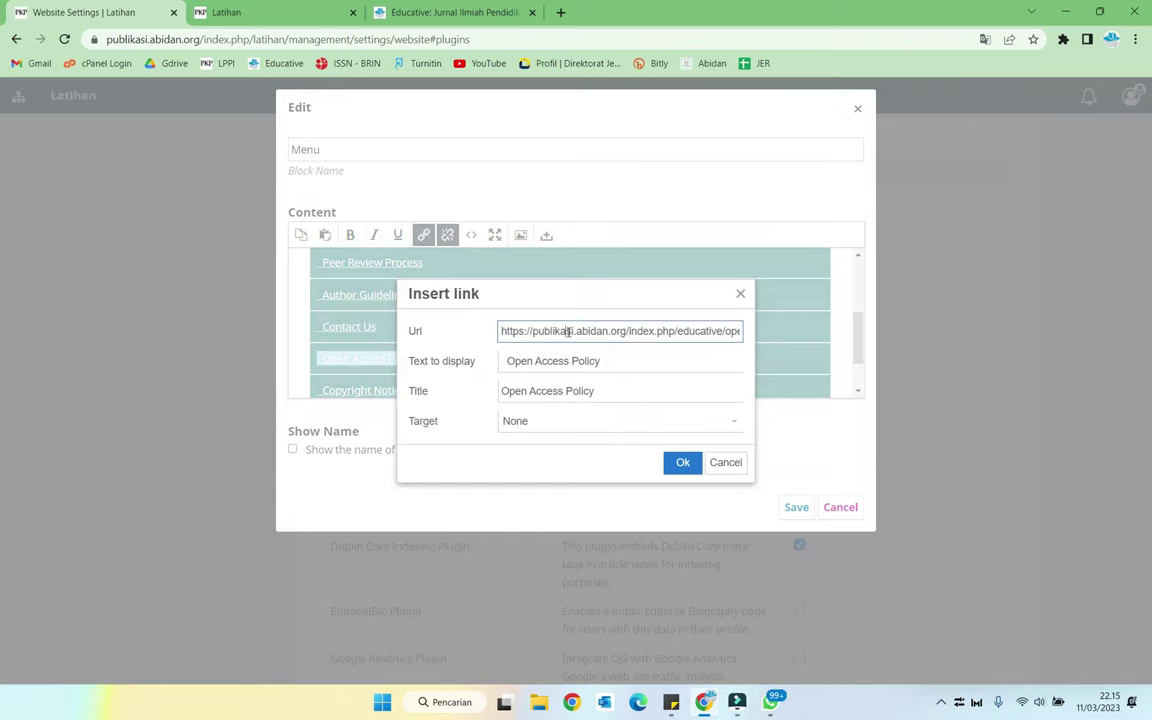
pyautogui.tripleClick(568, 331)
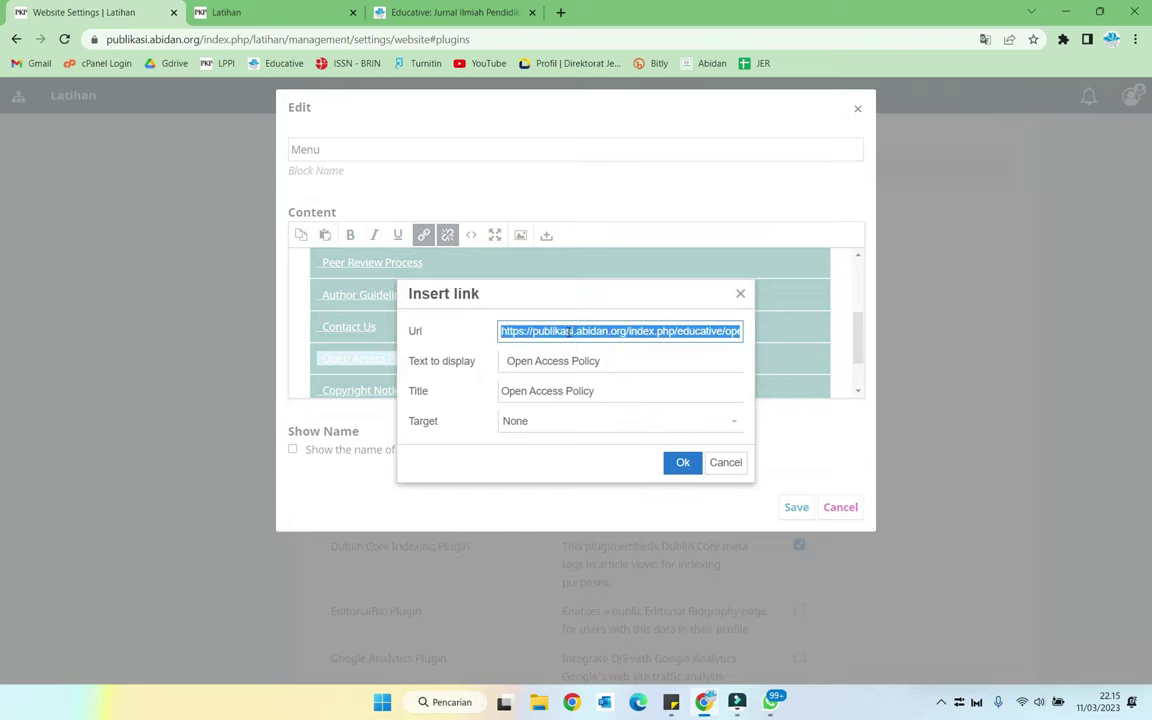
pyautogui.write('#')
pyautogui.click(682, 462)
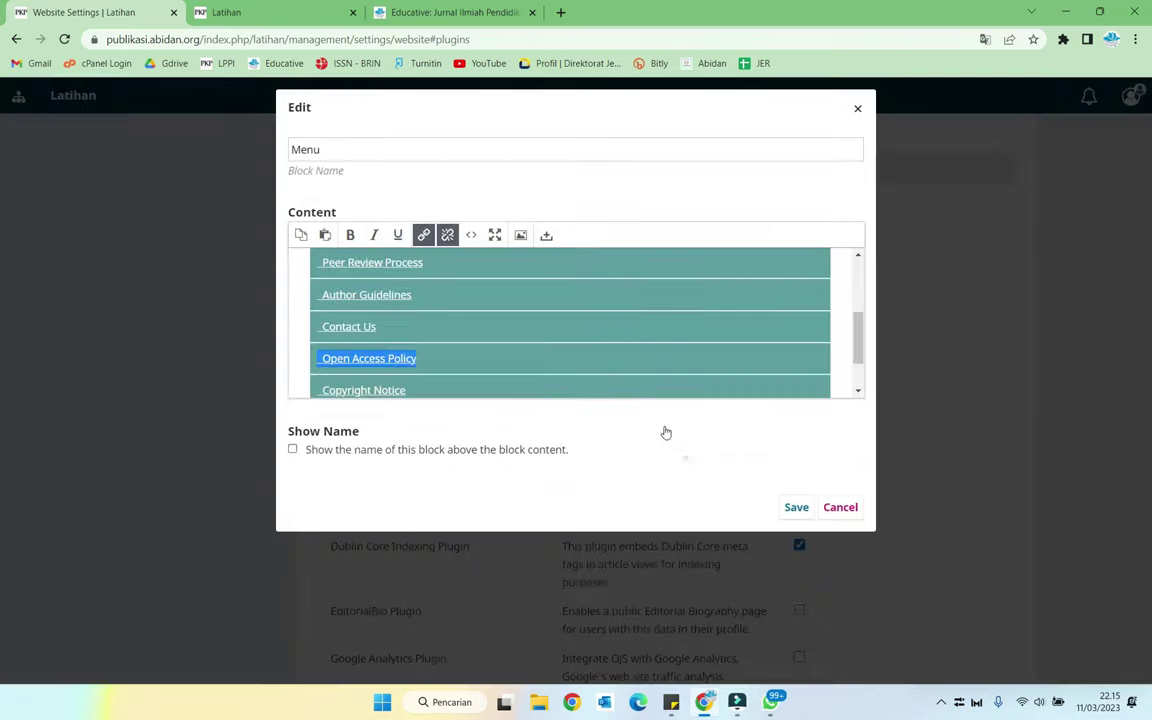
# Set the link URL of the Copyright Notice item to the placeholder #.
pyautogui.scroll(-1, 571, 355)
pyautogui.tripleClick(350, 329)
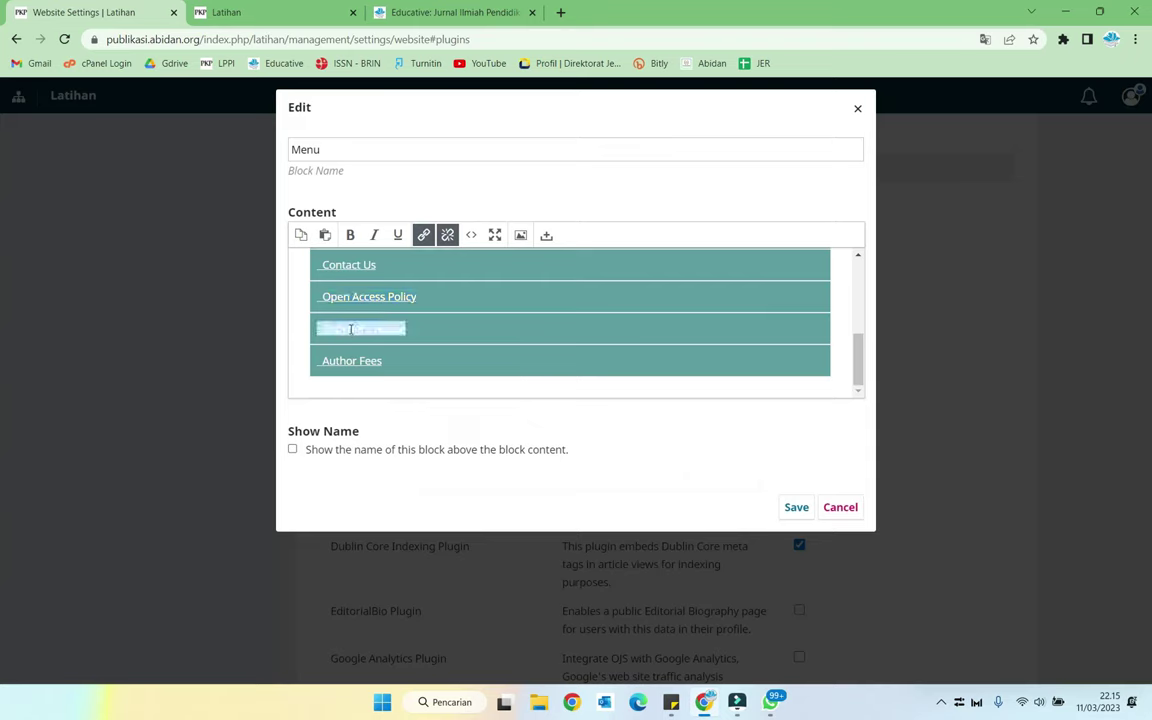
pyautogui.click(423, 235)
pyautogui.tripleClick(566, 330)
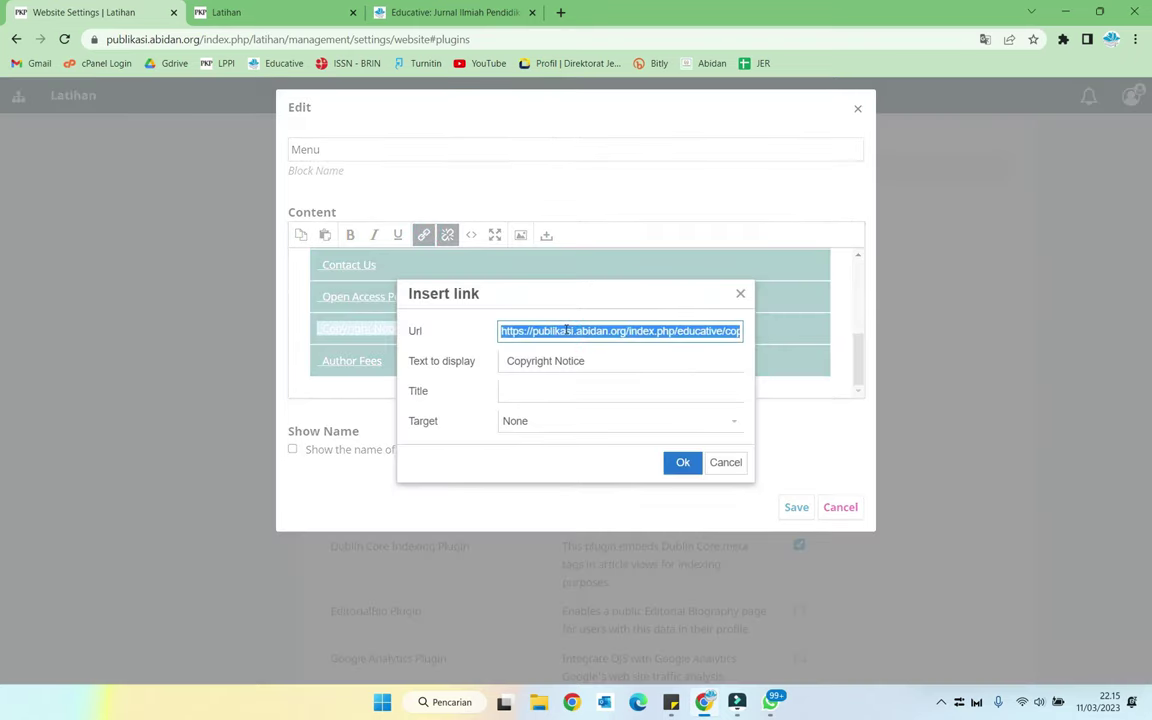
pyautogui.write('#')
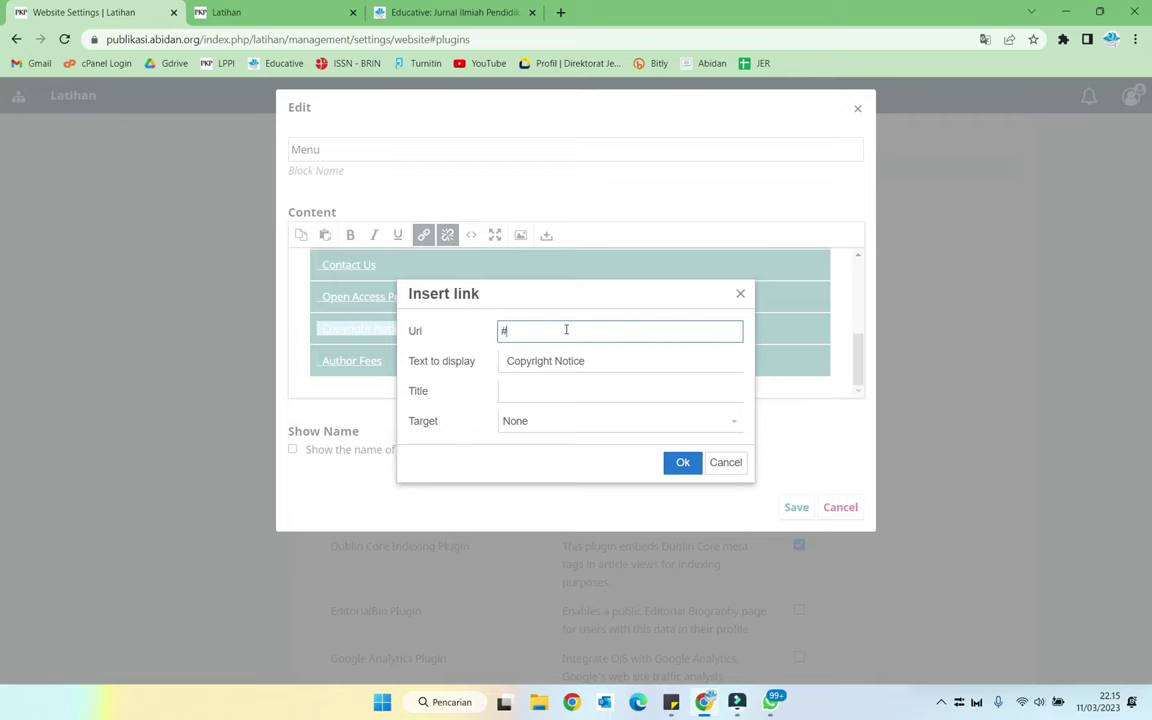
pyautogui.click(680, 462)
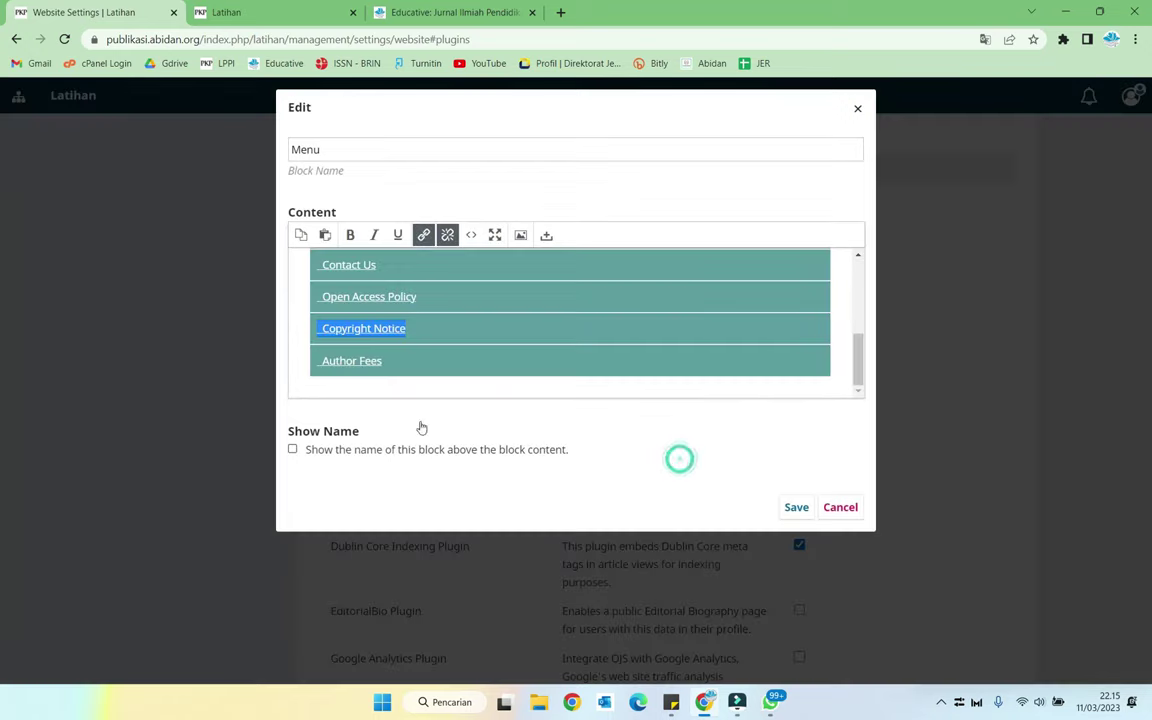
# Set the link URL of the Author Fees item to the placeholder # and save the Menu block.
pyautogui.tripleClick(350, 361)
pyautogui.click(424, 235)
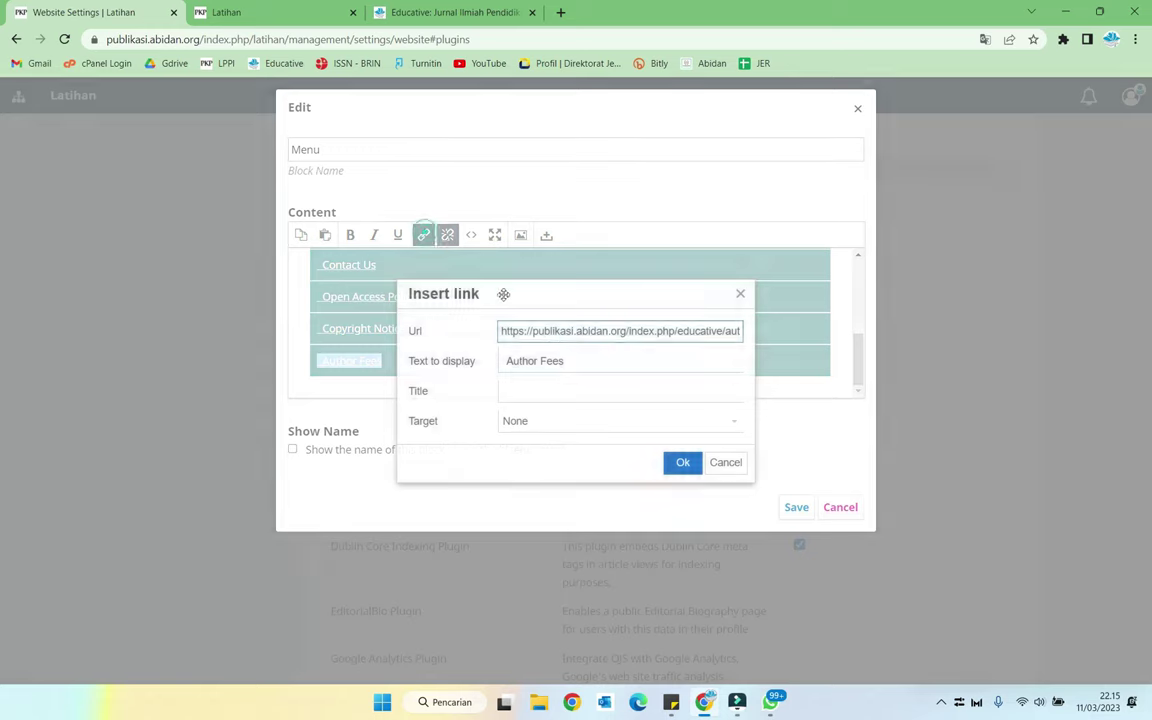
pyautogui.tripleClick(556, 334)
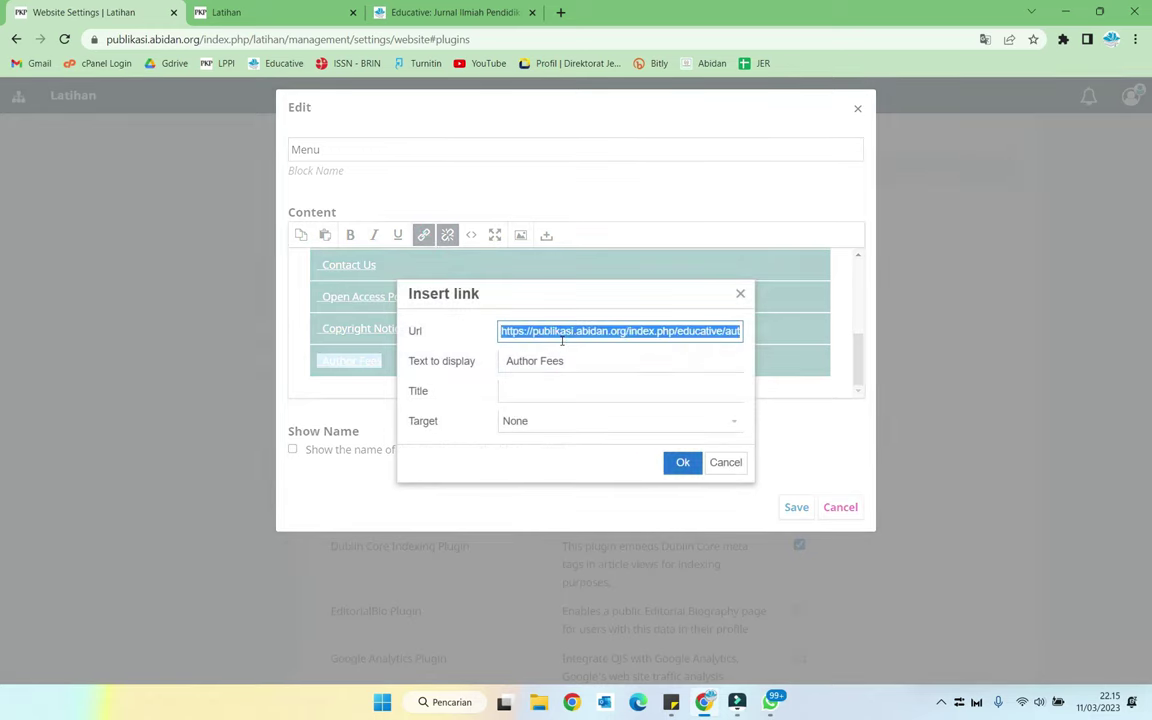
pyautogui.write('#')
pyautogui.click(682, 462)
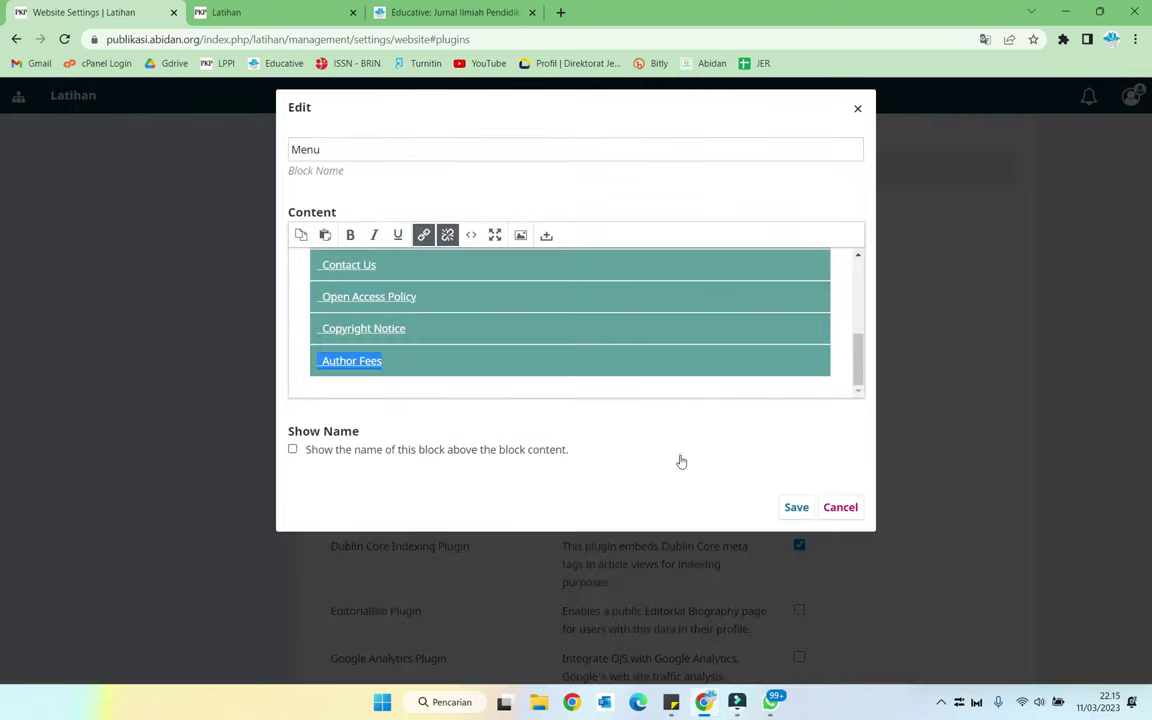
pyautogui.click(797, 508)
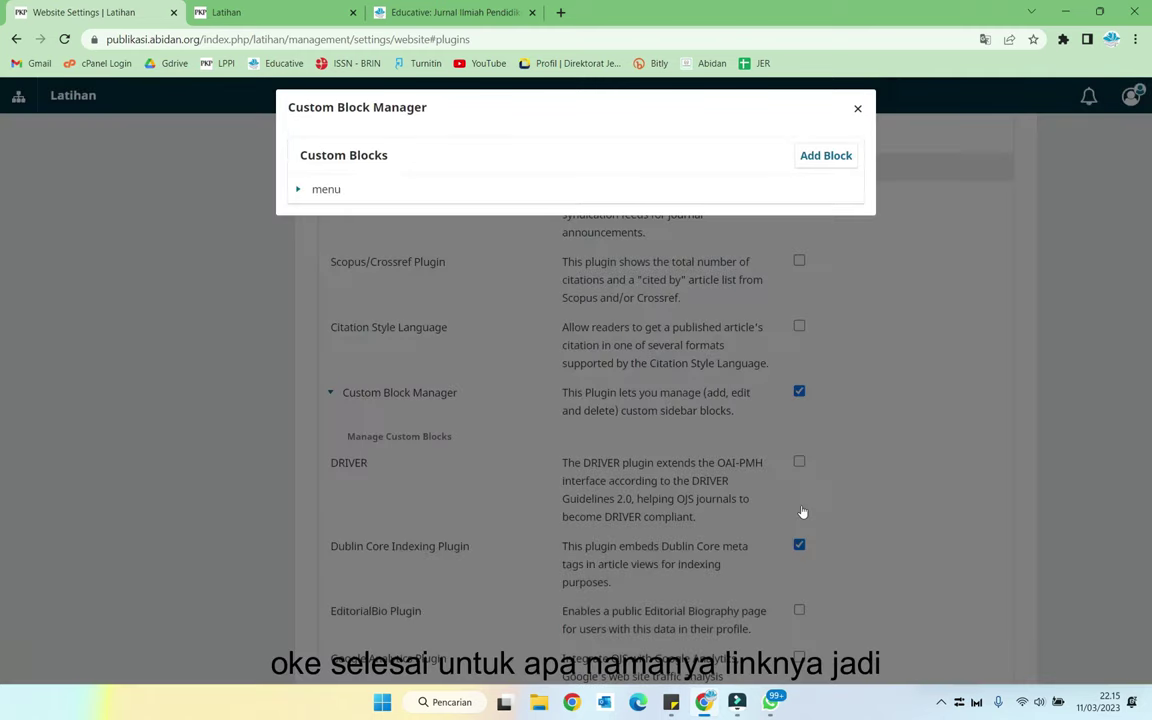
# Reload the Latihan journal homepage and test the Focus and Scope, Editorial Team and Author Guidelines links in the sidebar menu.
pyautogui.click(273, 12)
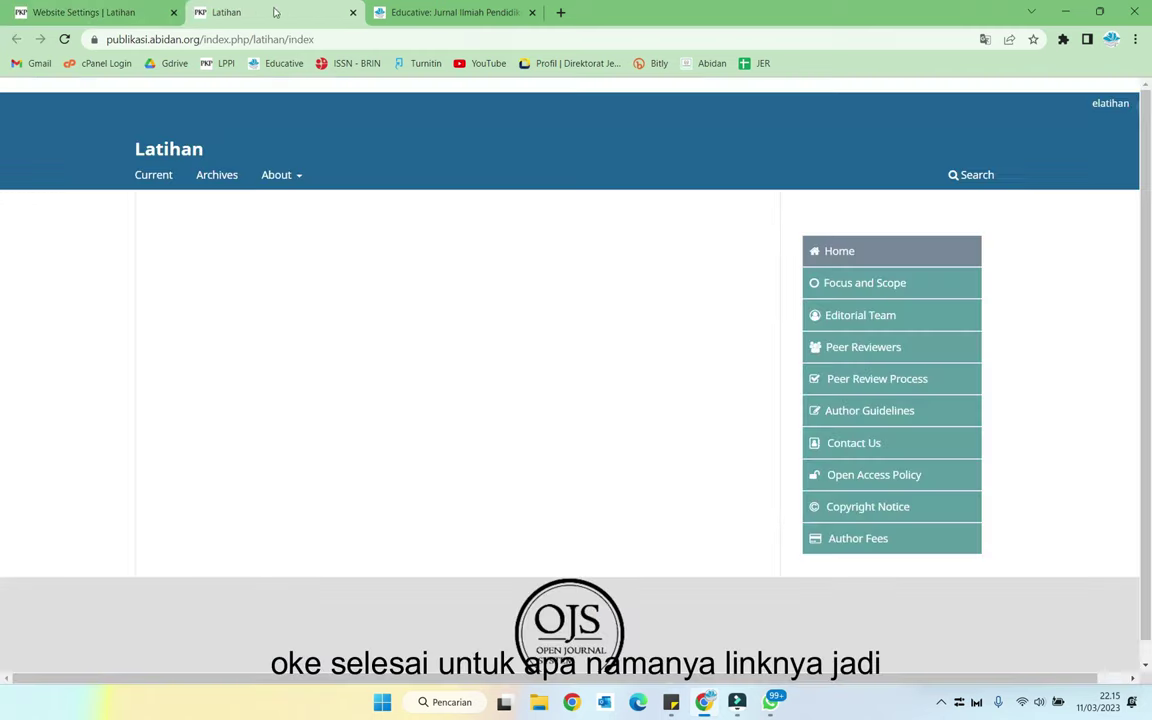
pyautogui.click(64, 39)
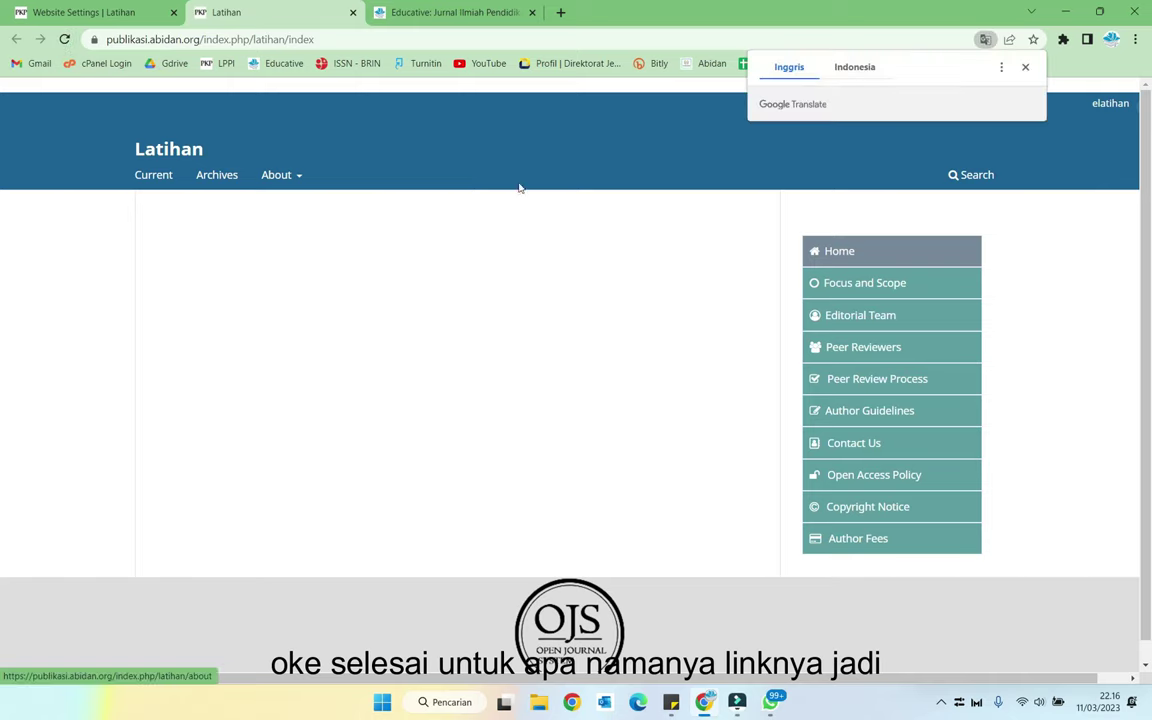
pyautogui.click(855, 285)
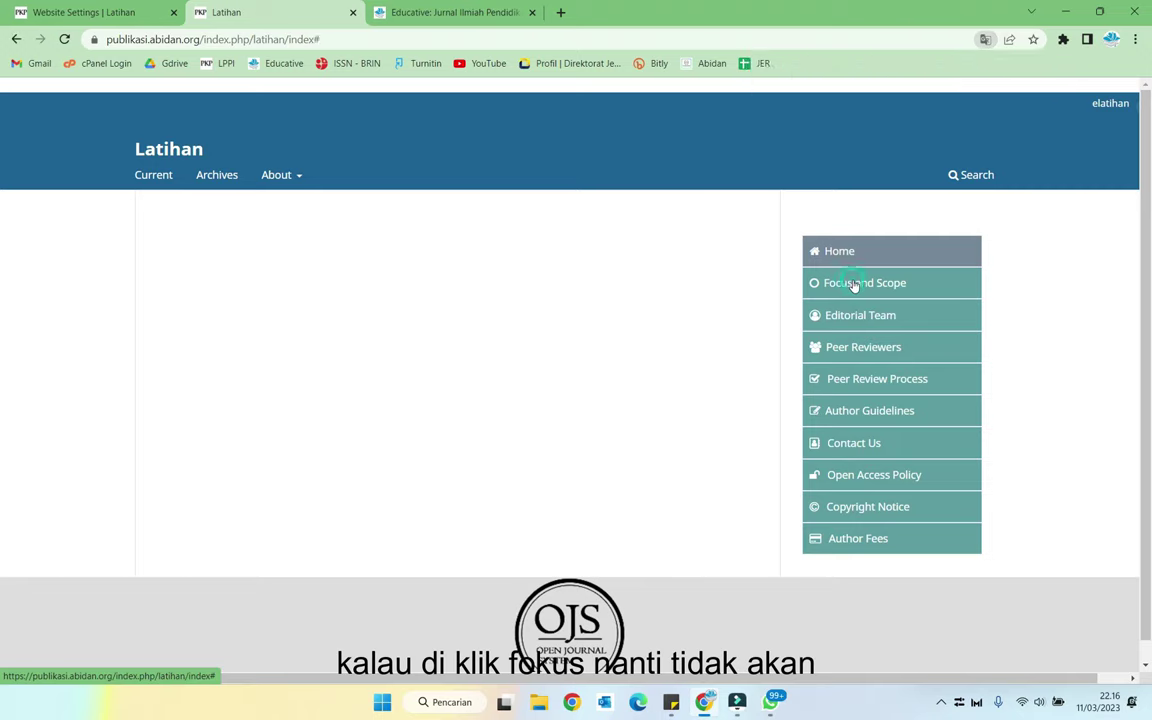
pyautogui.click(856, 318)
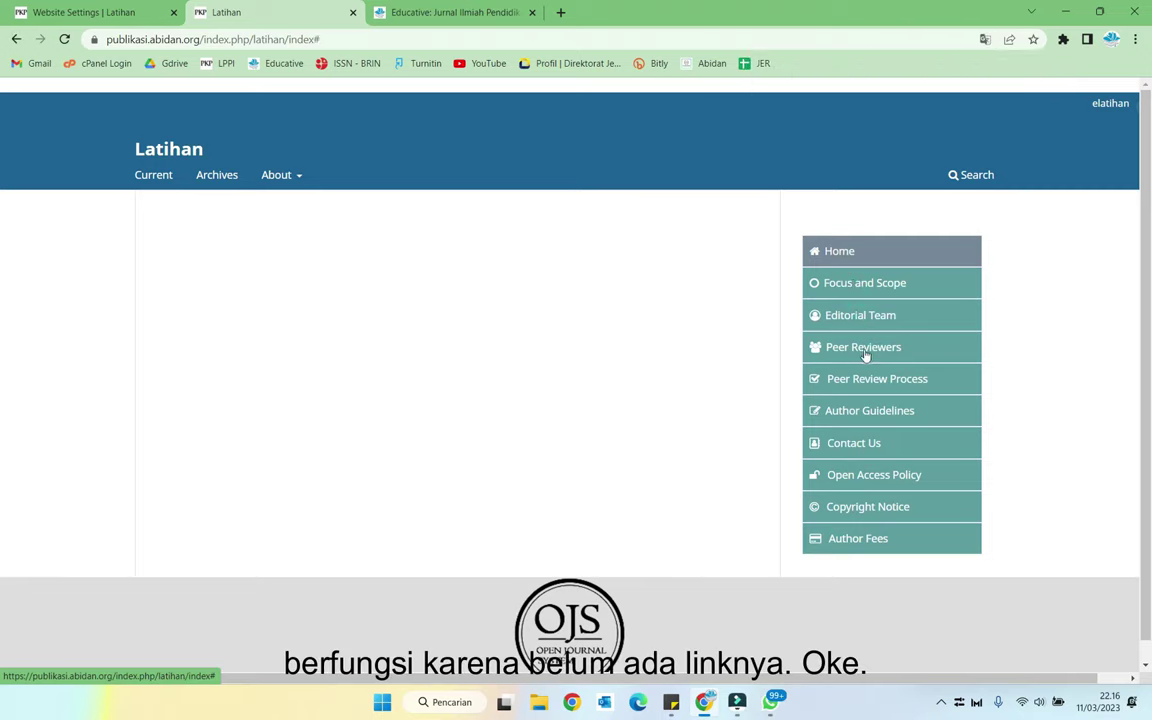
pyautogui.click(888, 412)
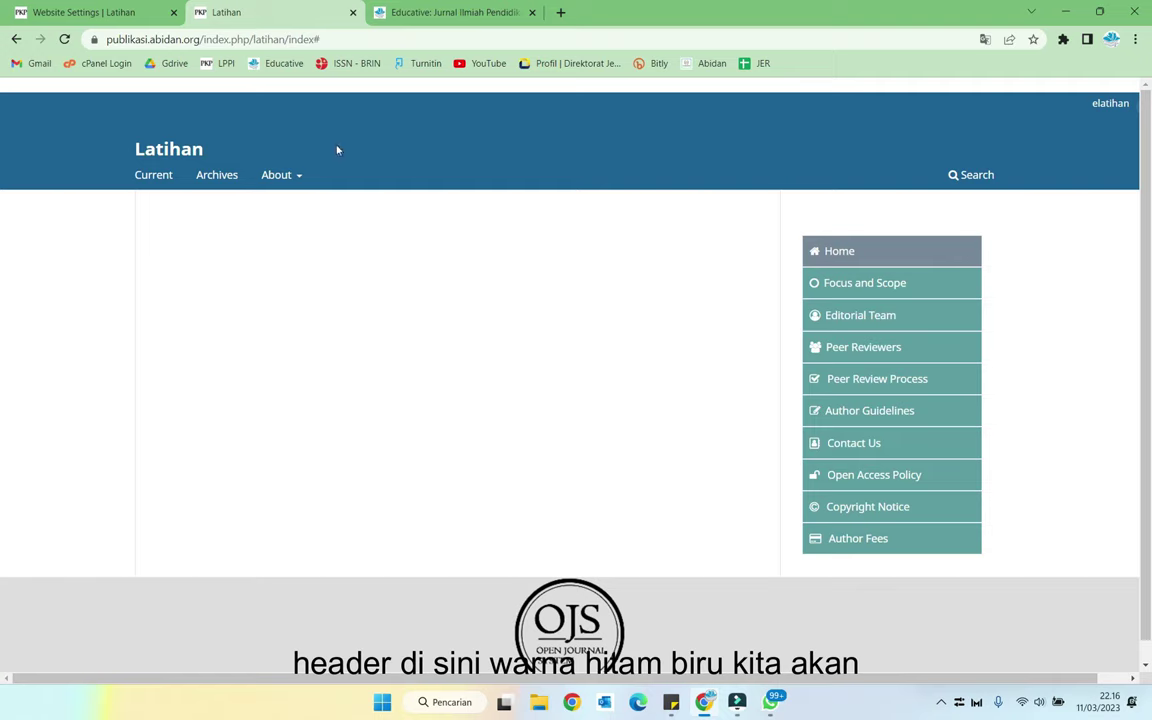
# Inspect the Focus and Scope item, sample the page header's blue as its background colour with the eyedropper, and copy the hex code #1e6292.
pyautogui.rightClick(929, 283)
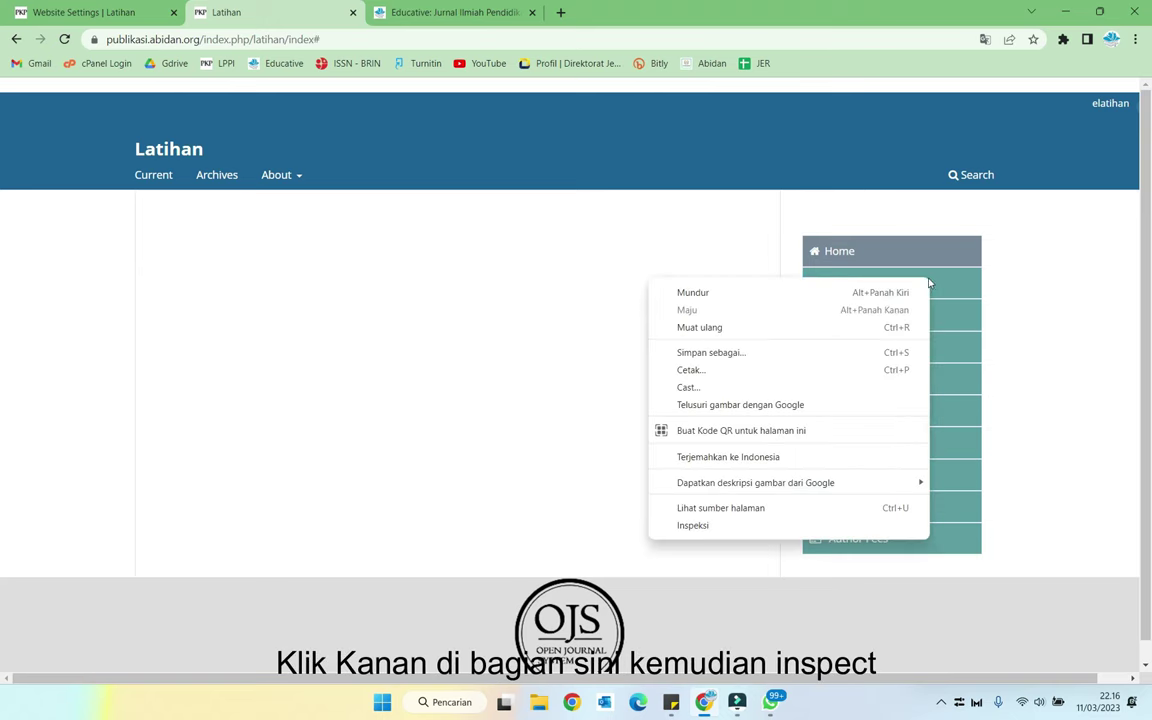
pyautogui.click(749, 525)
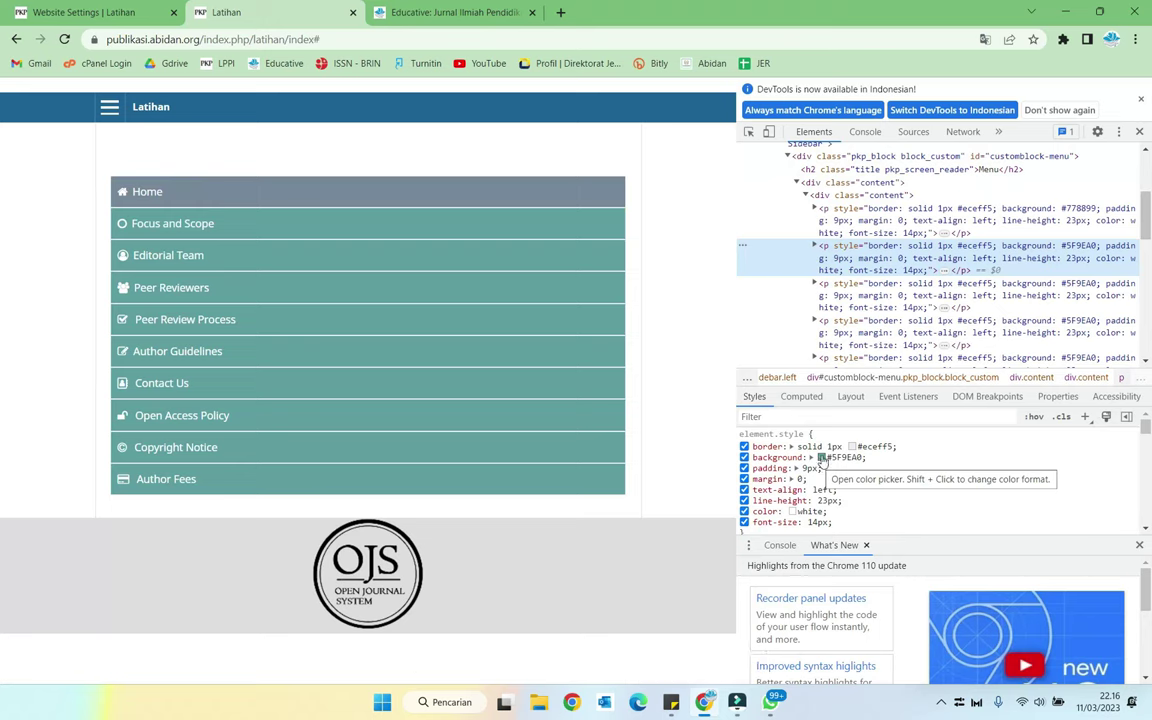
pyautogui.click(822, 459)
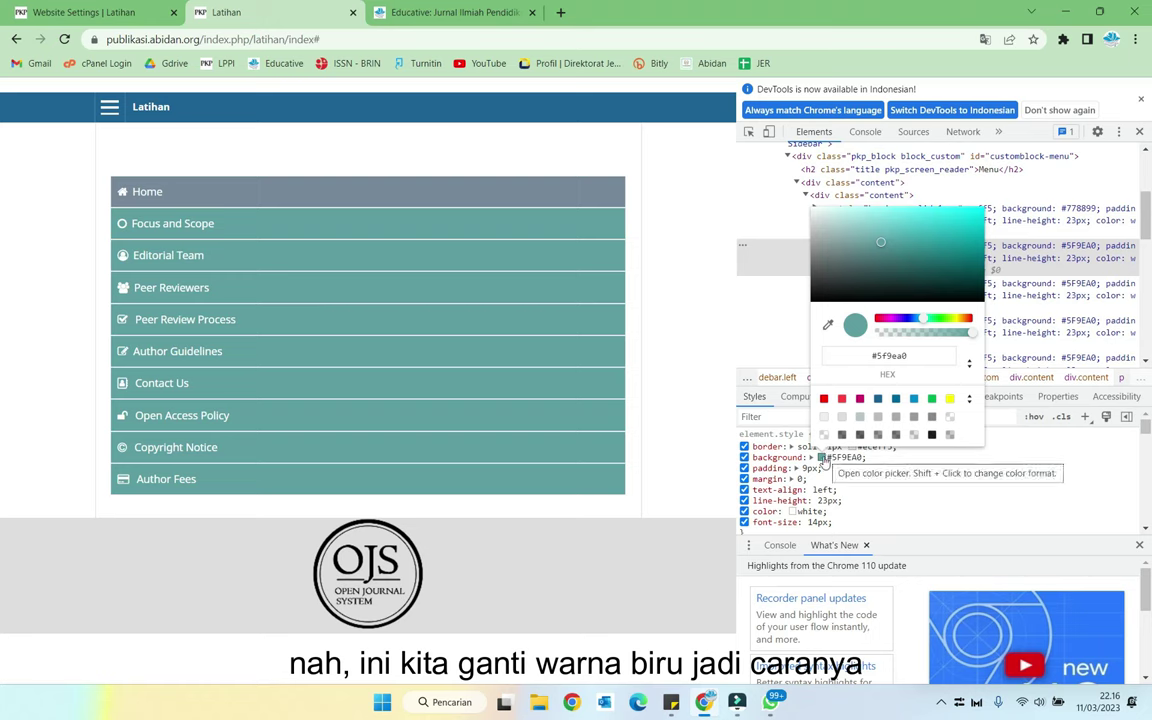
pyautogui.click(828, 327)
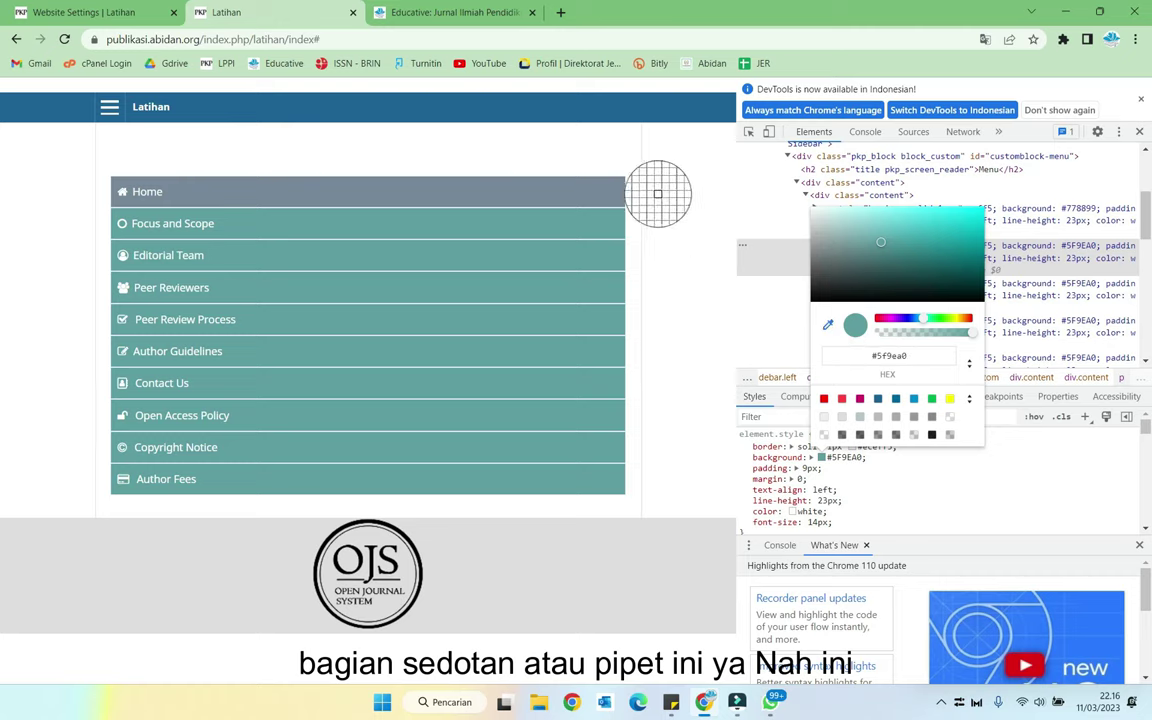
pyautogui.click(572, 108)
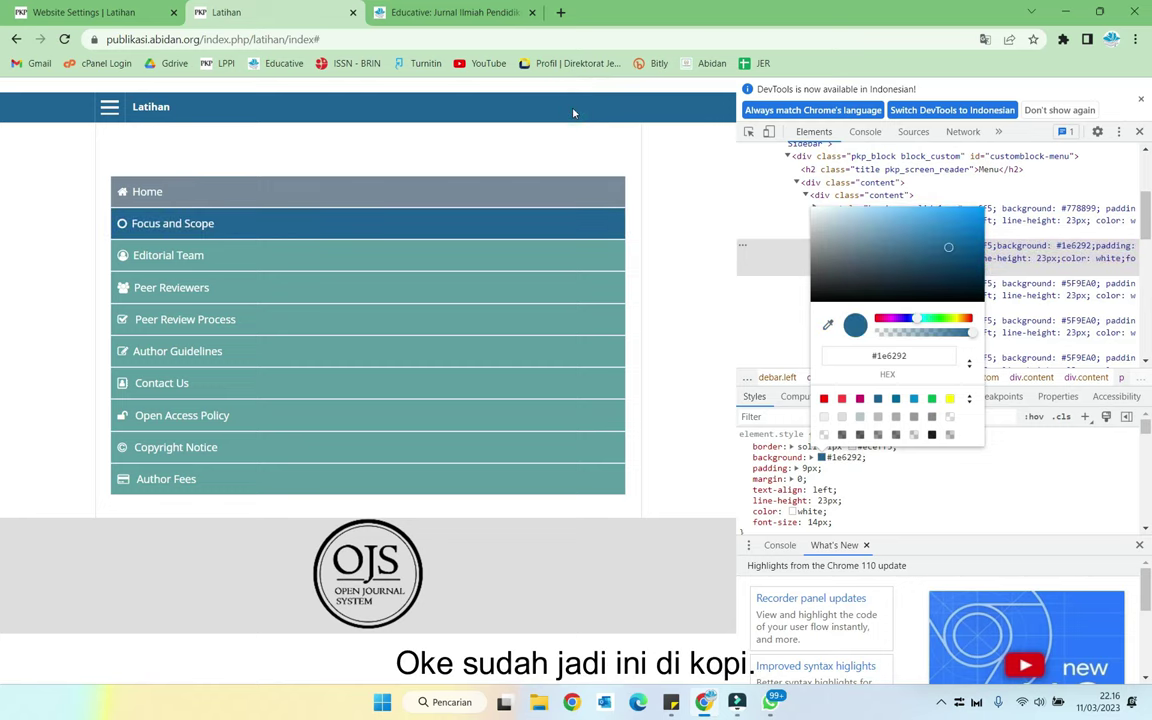
pyautogui.click(857, 328)
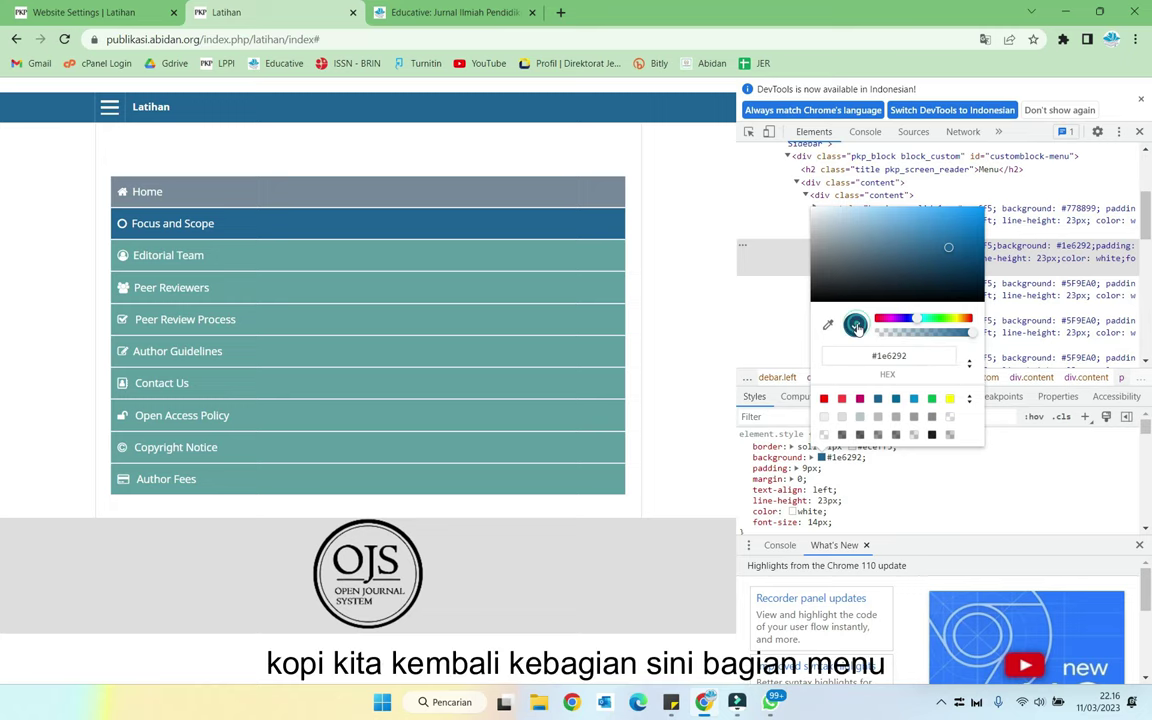
# Open the menu block's source code in the Latihan website settings and set the Home item's background colour to #1e6292.
pyautogui.click(115, 12)
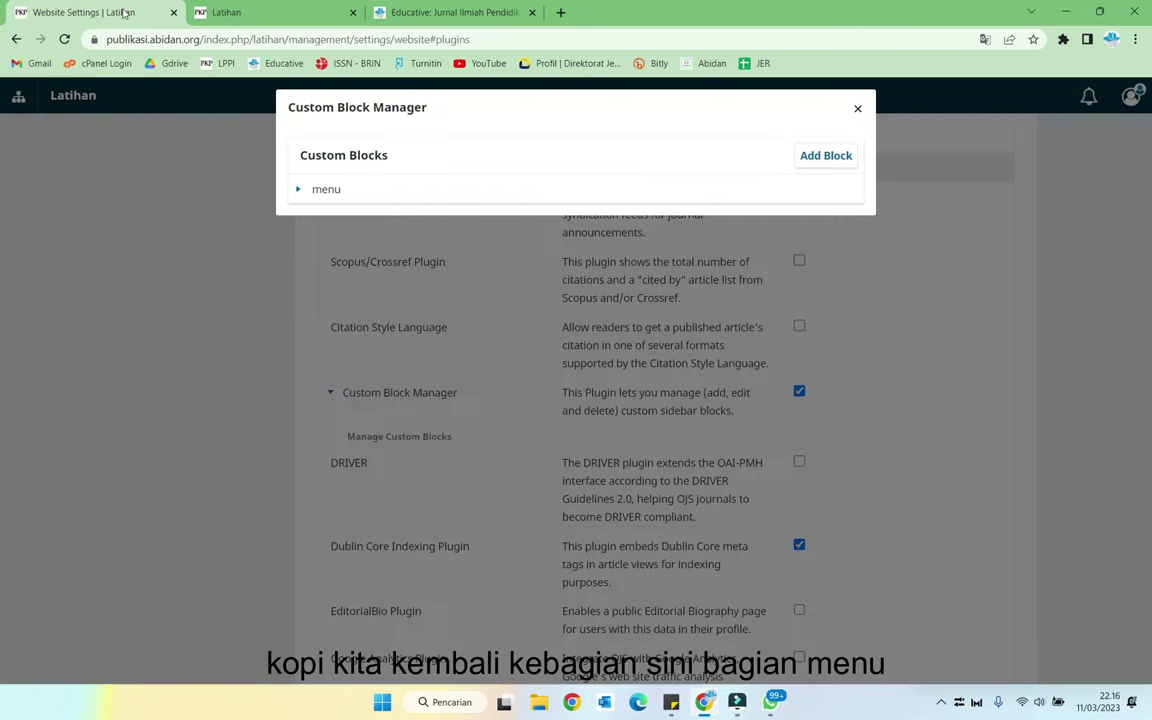
pyautogui.click(298, 189)
pyautogui.click(323, 218)
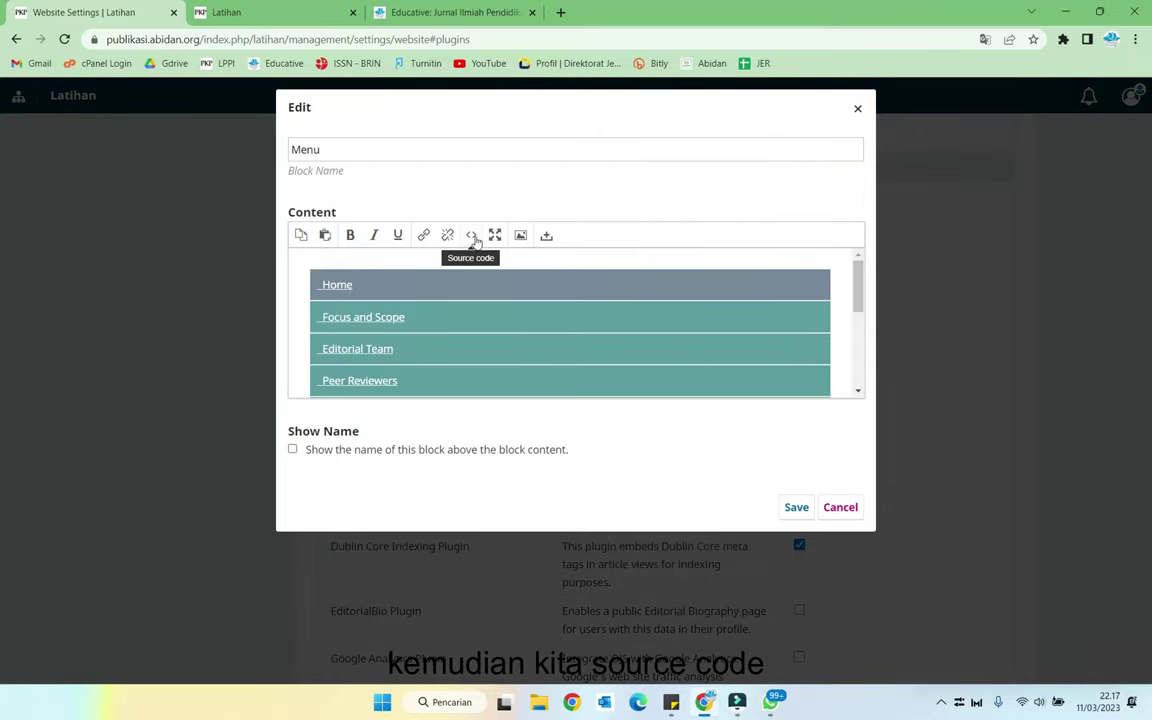
pyautogui.click(471, 236)
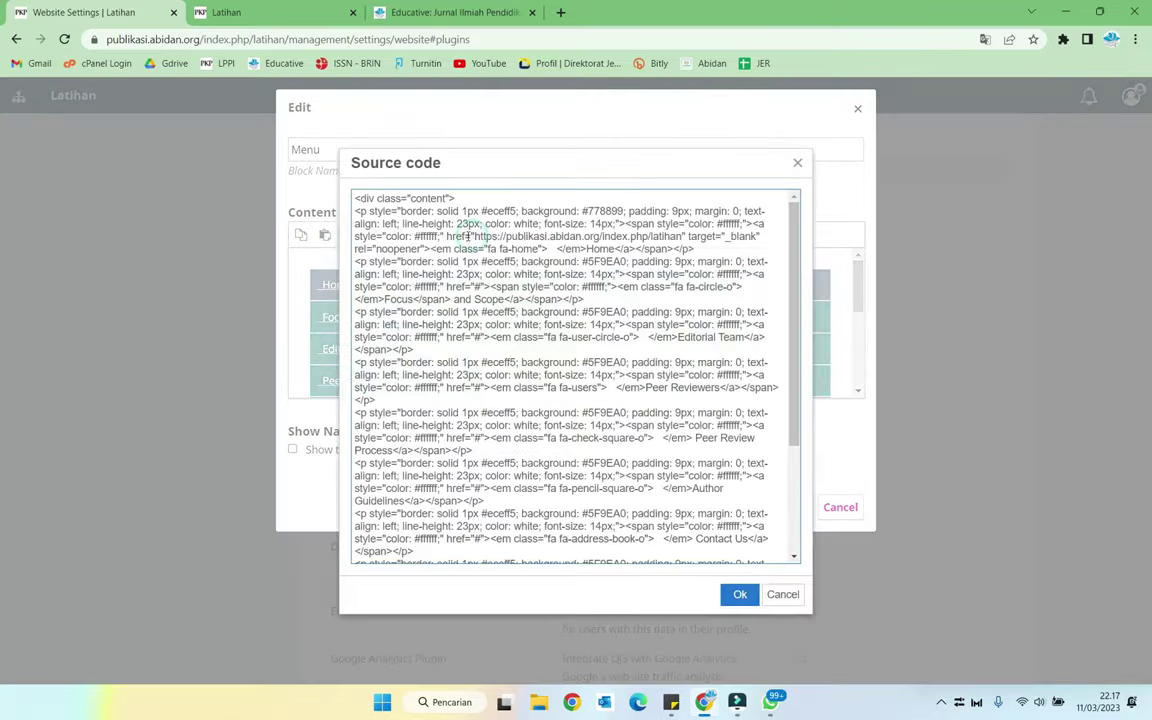
pyautogui.doubleClick(603, 210)
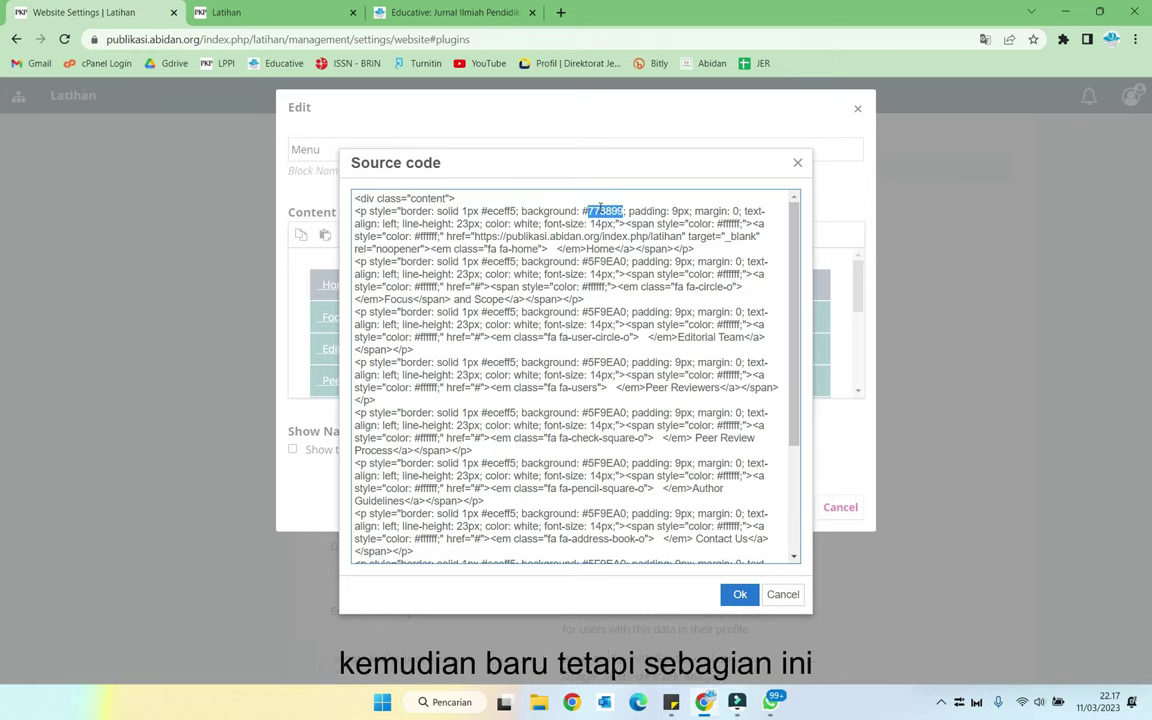
pyautogui.hotkey('ctrl', 'v')
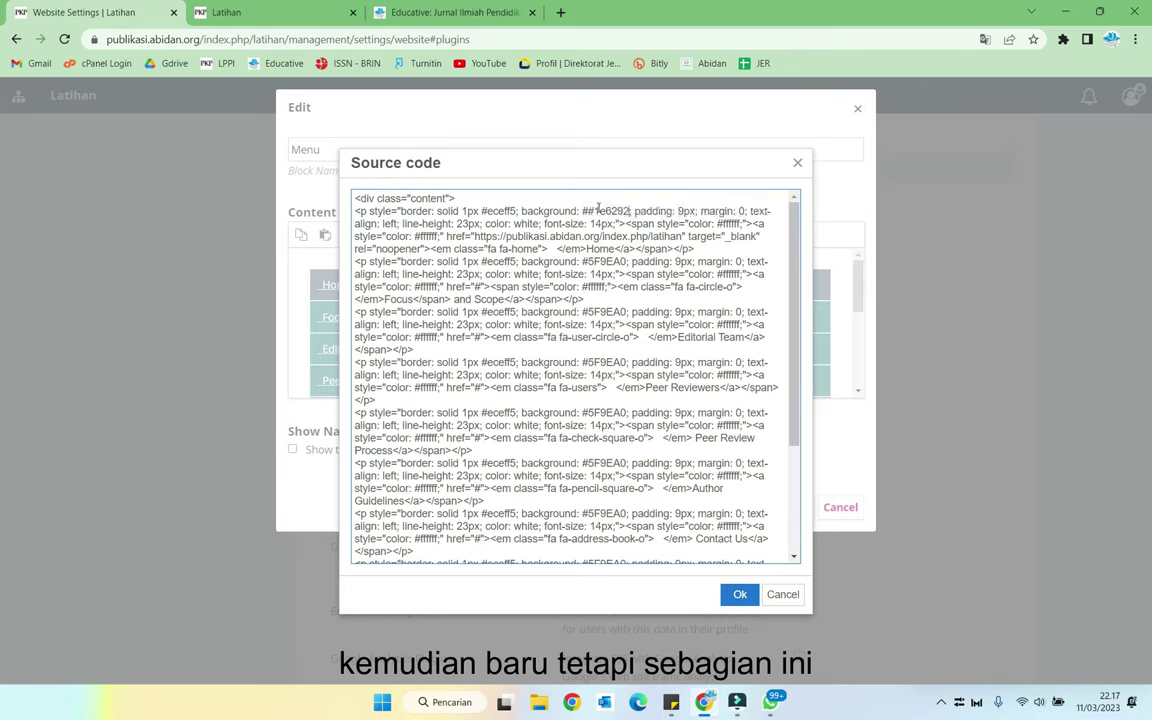
pyautogui.click(589, 211)
pyautogui.press('BackSpace')
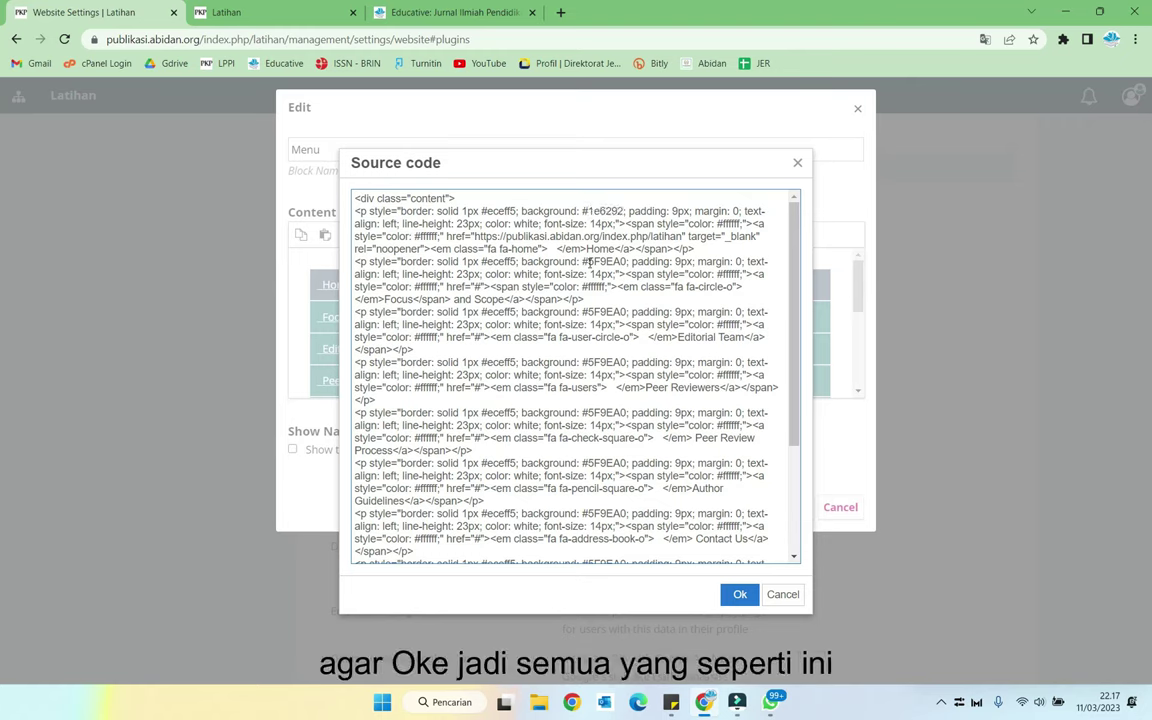
# Set the background colour of Focus and Scope, Editorial Team, Peer Reviewers, Peer Review Process and Author Guidelines to #1e6292 in the source code.
pyautogui.moveTo(583, 261); pyautogui.dragTo(627, 261)
pyautogui.hotkey('ctrl', 'v')
pyautogui.moveTo(583, 312); pyautogui.dragTo(627, 312)
pyautogui.hotkey('ctrl', 'v')
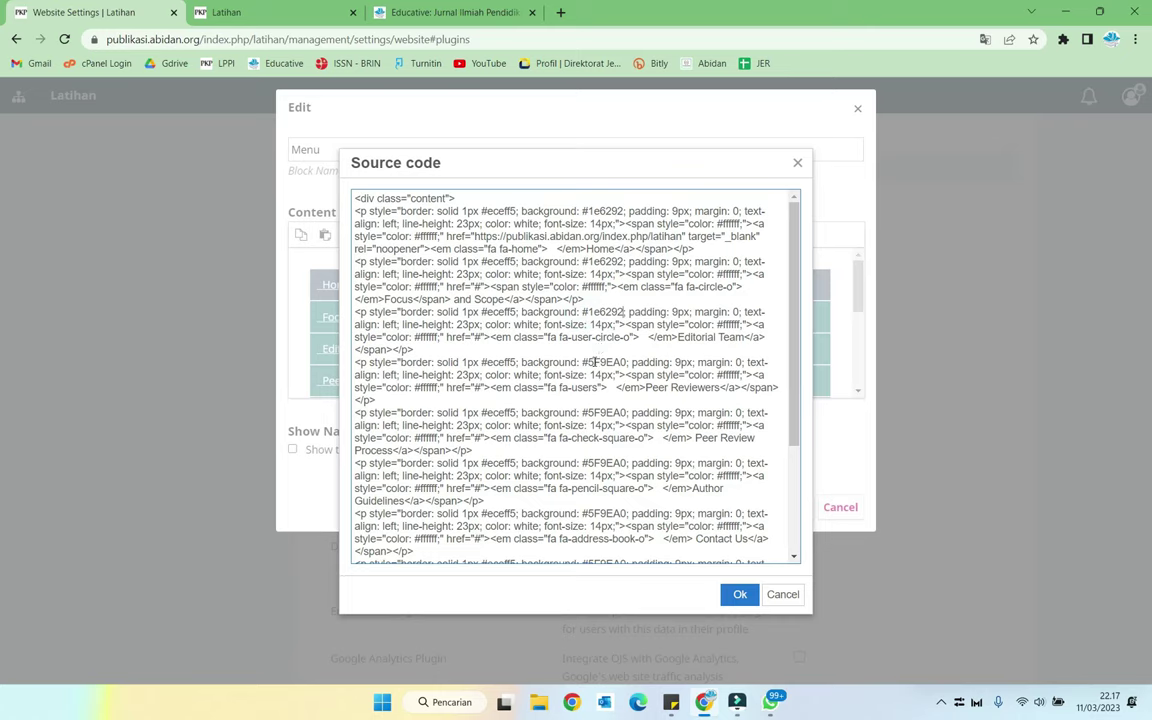
pyautogui.moveTo(582, 363); pyautogui.dragTo(623, 362)
pyautogui.hotkey('ctrl', 'v')
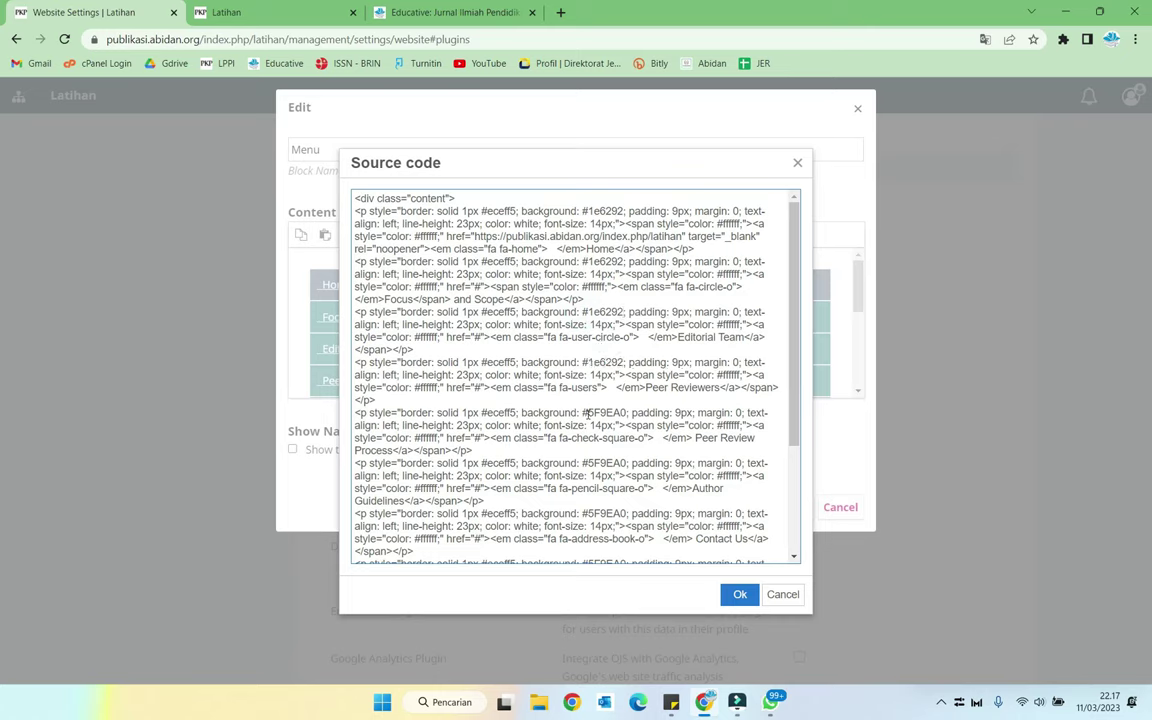
pyautogui.moveTo(583, 413); pyautogui.dragTo(626, 413)
pyautogui.hotkey('ctrl', 'v')
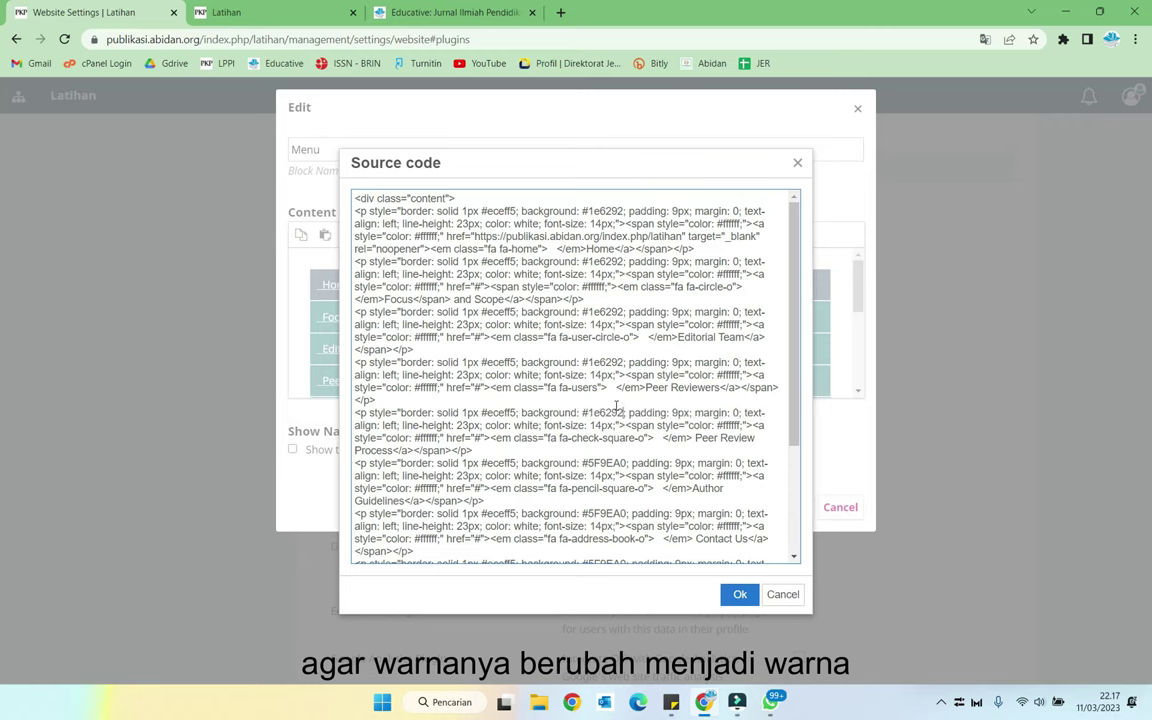
pyautogui.moveTo(583, 462); pyautogui.dragTo(628, 463)
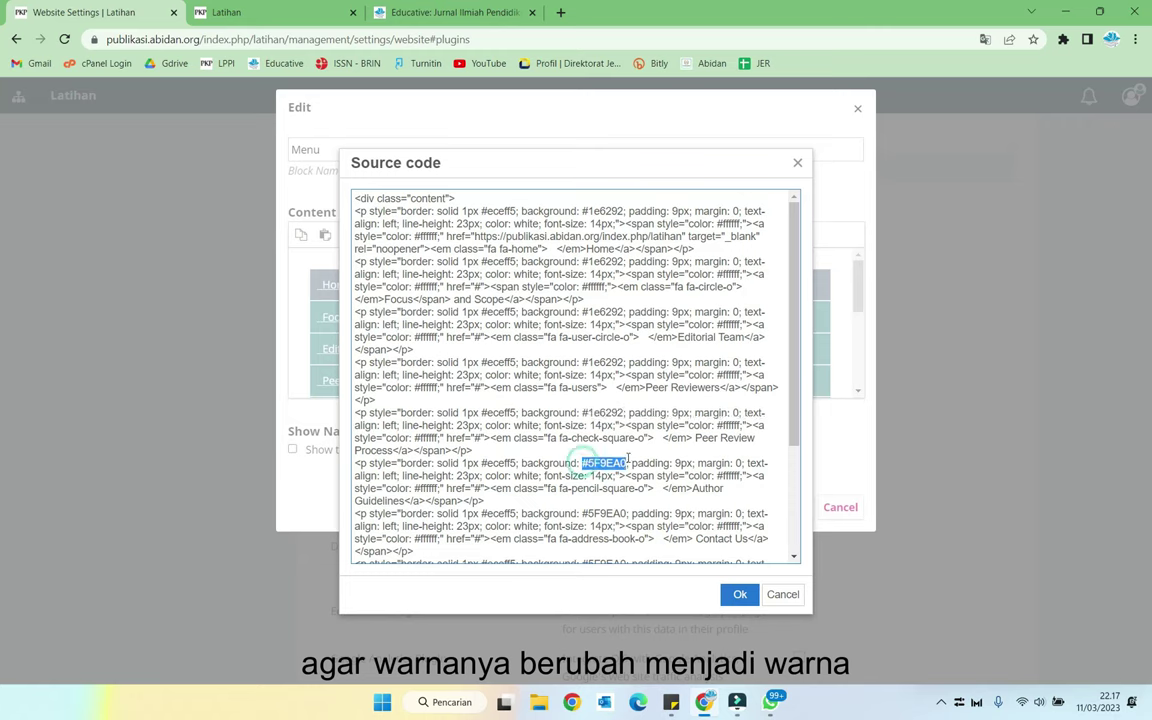
pyautogui.hotkey('ctrl', 'v')
# Set the background colour of the Contact Us, Open Access Policy, Copyright Notice and Author Fees items to #1e6292 in the source code.
pyautogui.scroll(-3, 633, 436)
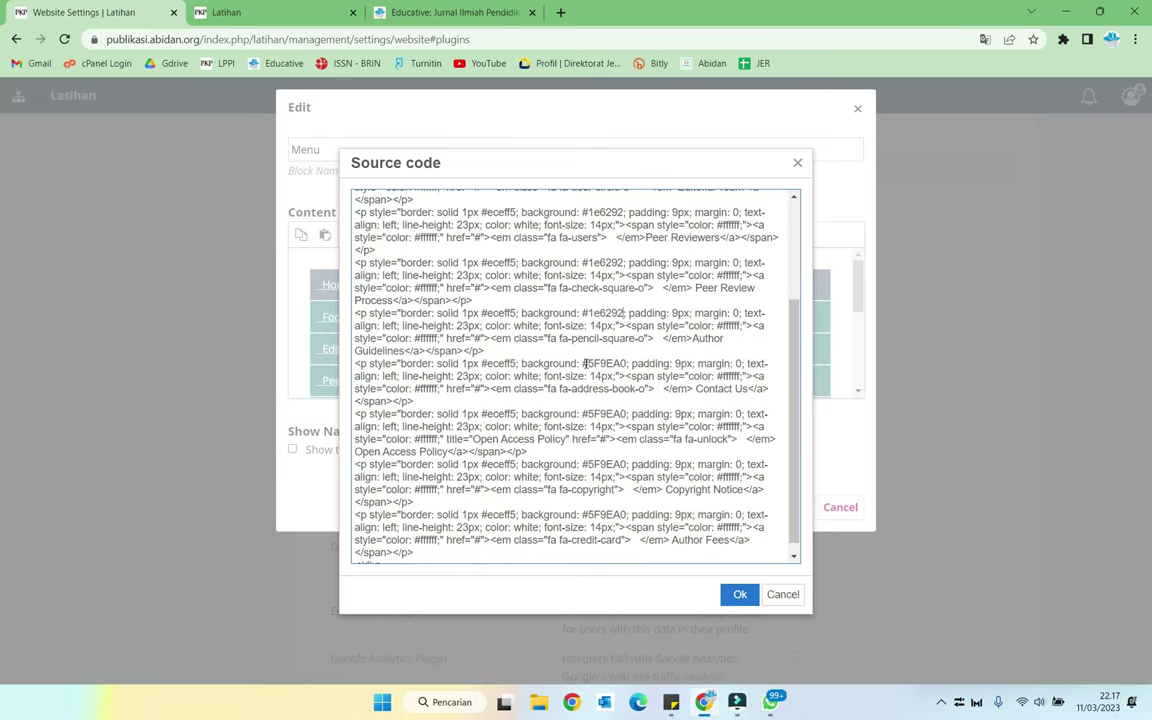
pyautogui.moveTo(583, 363); pyautogui.dragTo(624, 363)
pyautogui.hotkey('ctrl', 'v')
pyautogui.moveTo(583, 414); pyautogui.dragTo(626, 414)
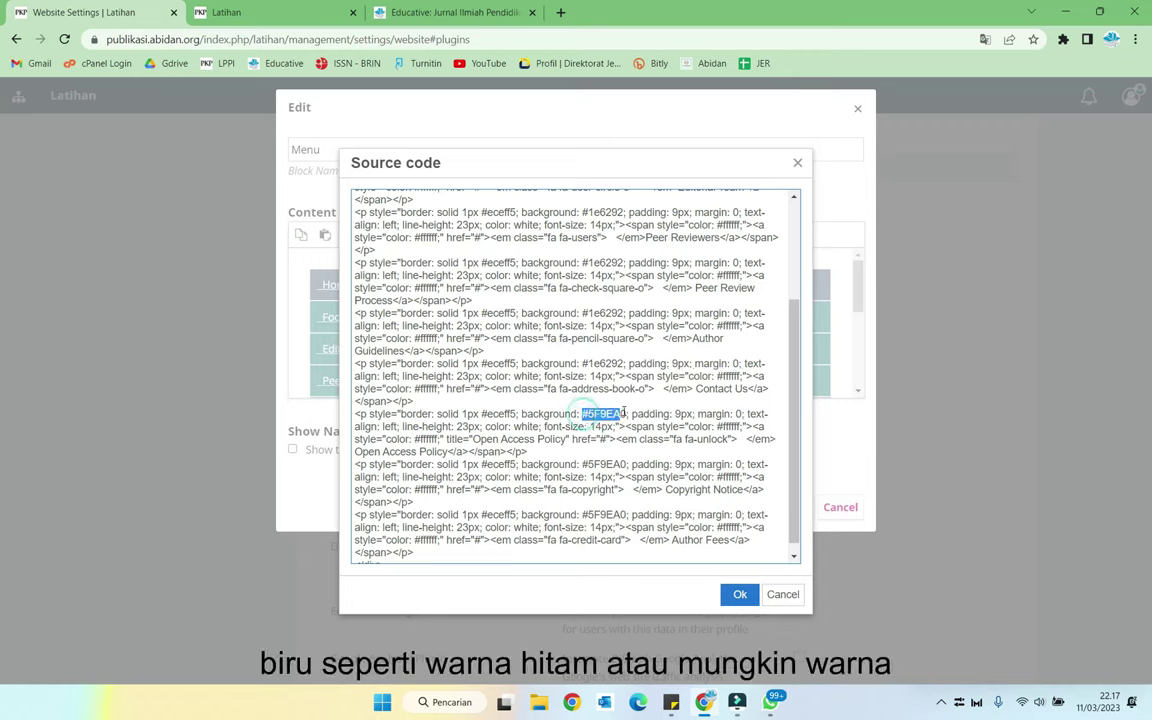
pyautogui.hotkey('ctrl', 'v')
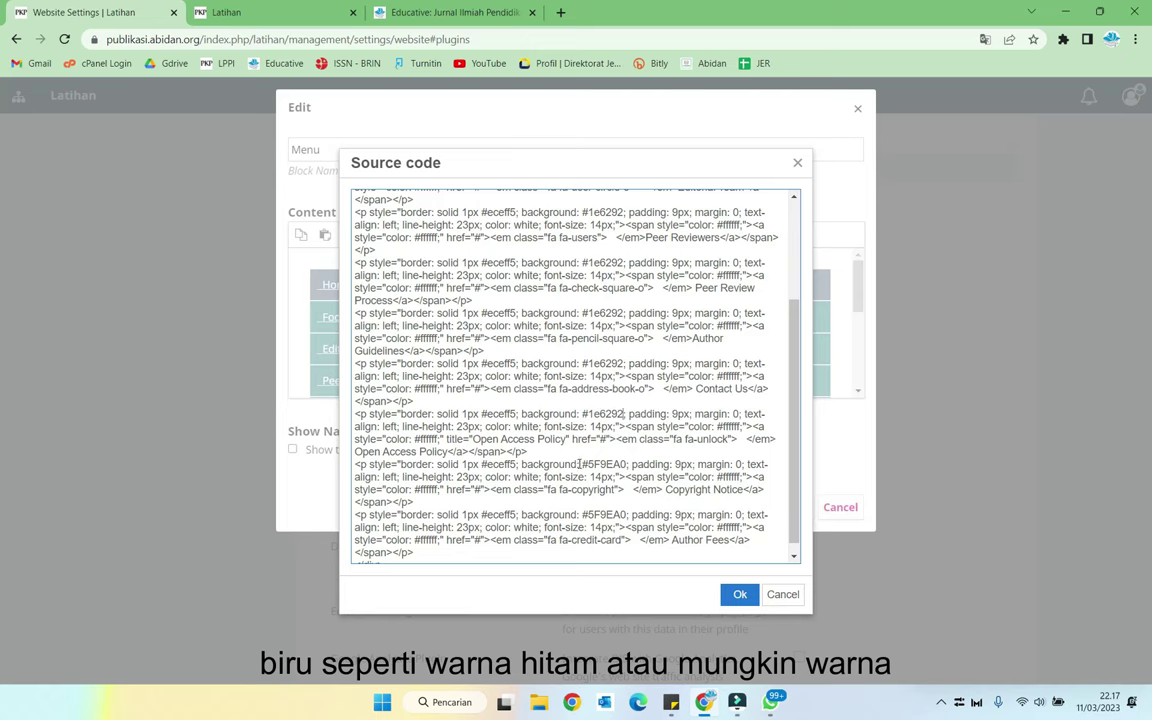
pyautogui.moveTo(582, 464); pyautogui.dragTo(627, 463)
pyautogui.write('#1e6292')
pyautogui.scroll(-1, 600, 480)
pyautogui.moveTo(580, 503); pyautogui.dragTo(627, 503)
pyautogui.write('#1e6292')
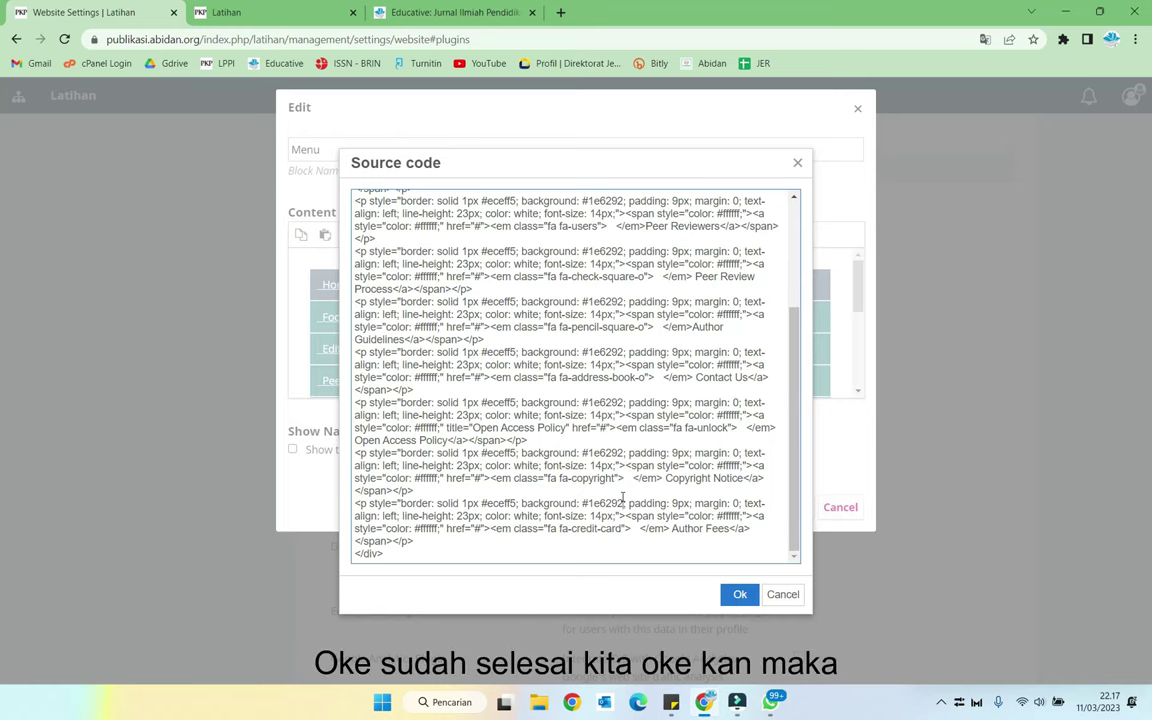
# Apply the edited source code to the block content and save the Menu block.
pyautogui.click(740, 593)
pyautogui.scroll(-5, 553, 337)
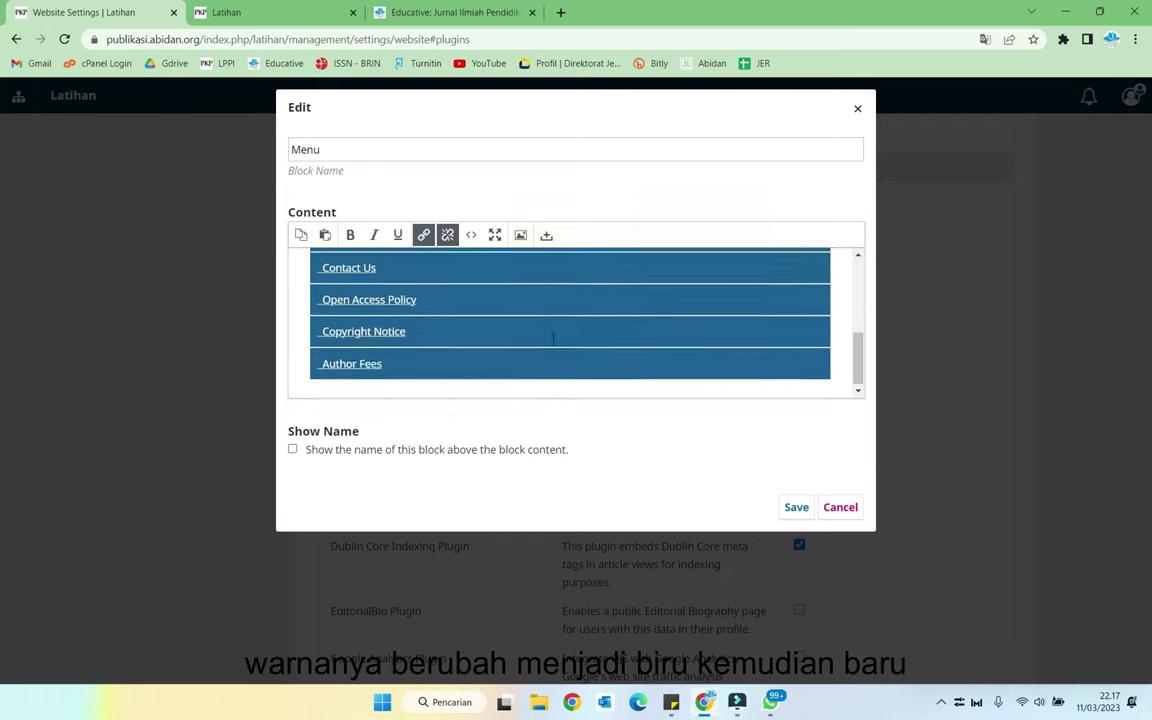
pyautogui.click(795, 506)
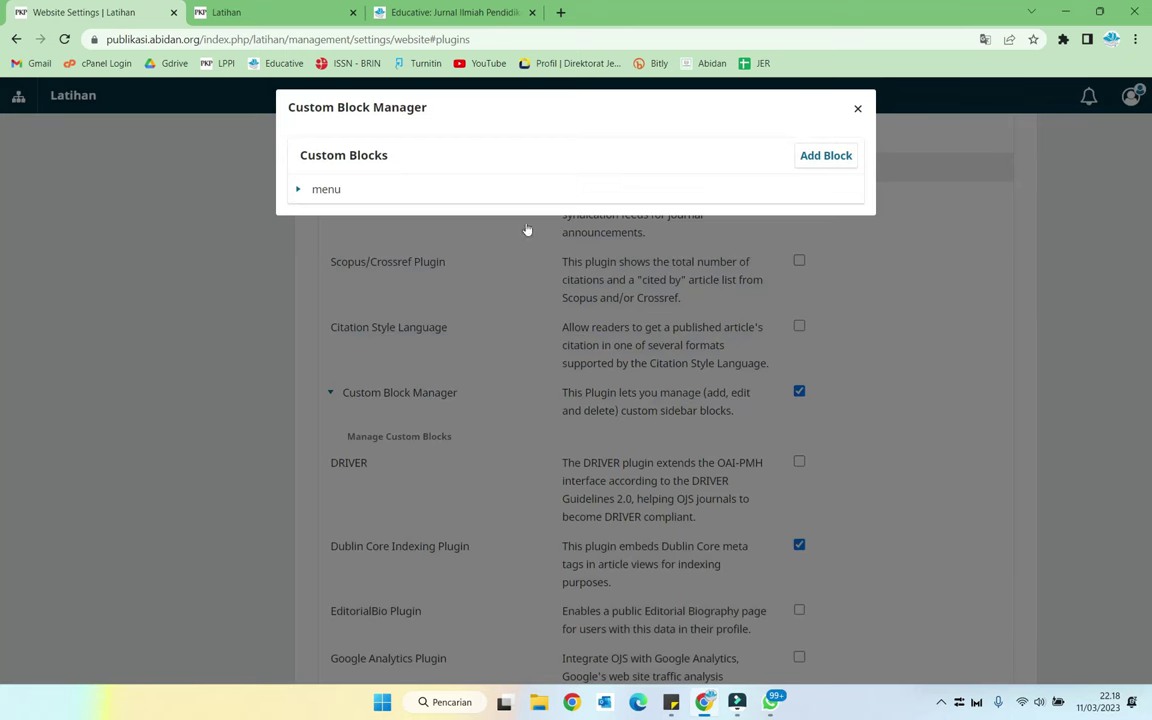
# Reload the Latihan journal homepage to check the recoloured sidebar menu, and close the developer tools.
pyautogui.click(240, 12)
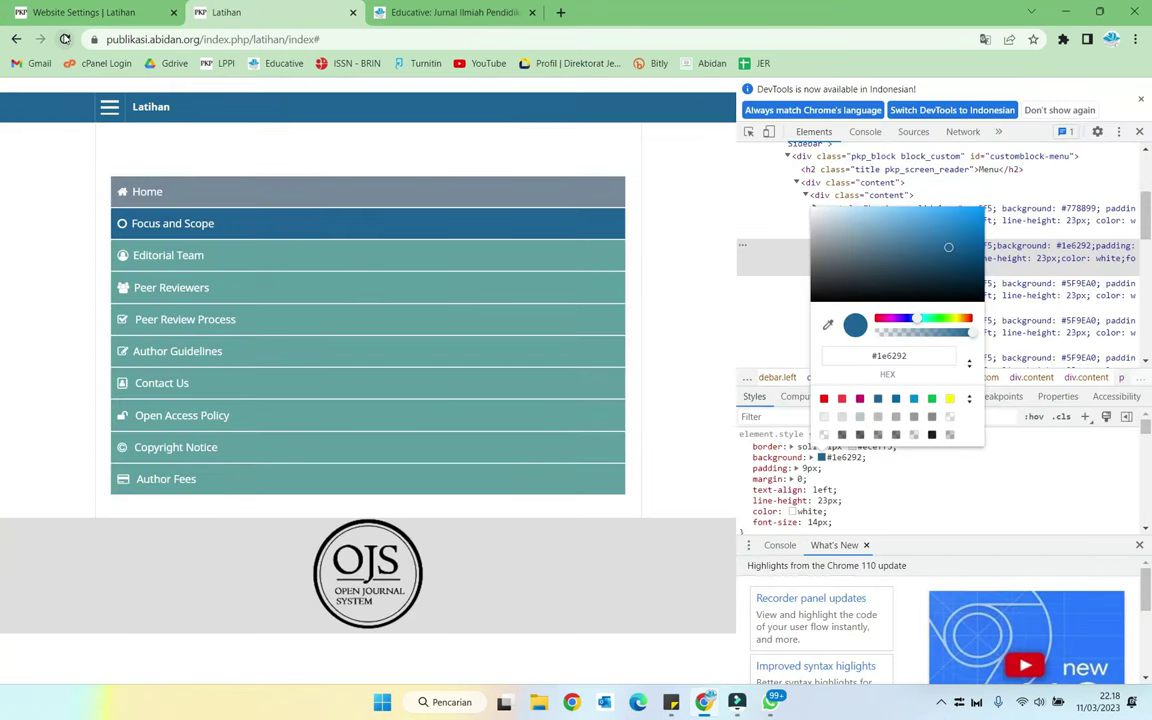
pyautogui.click(65, 39)
pyautogui.click(1140, 98)
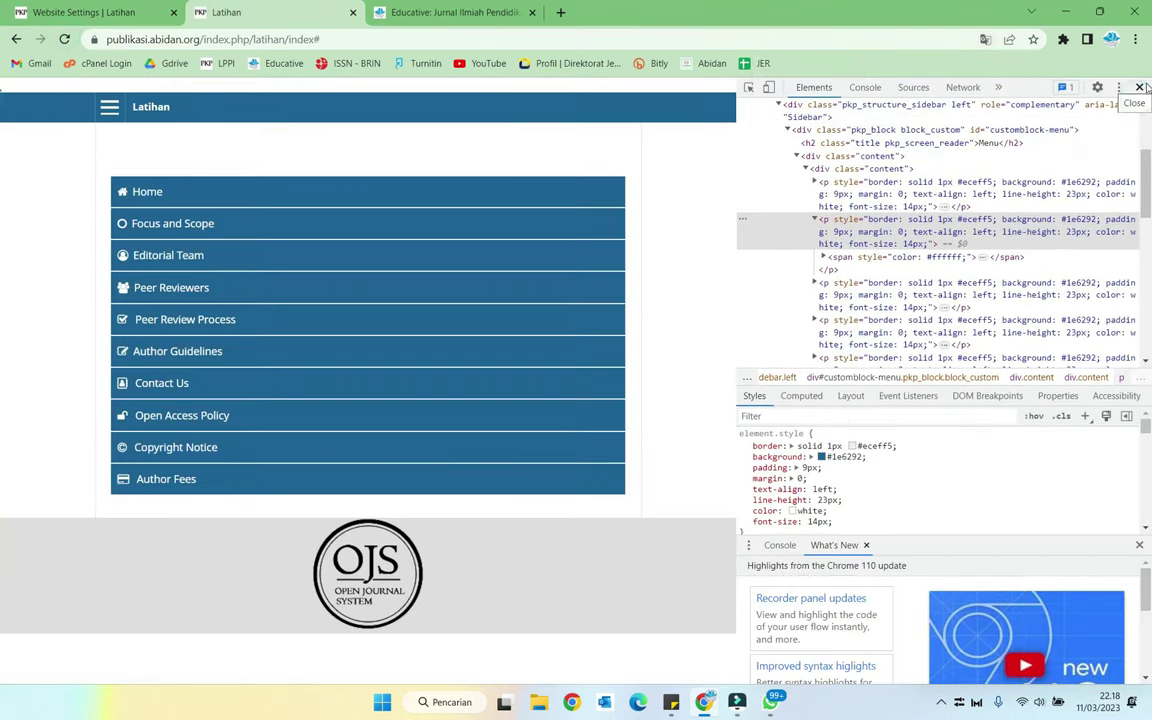
pyautogui.click(1139, 88)
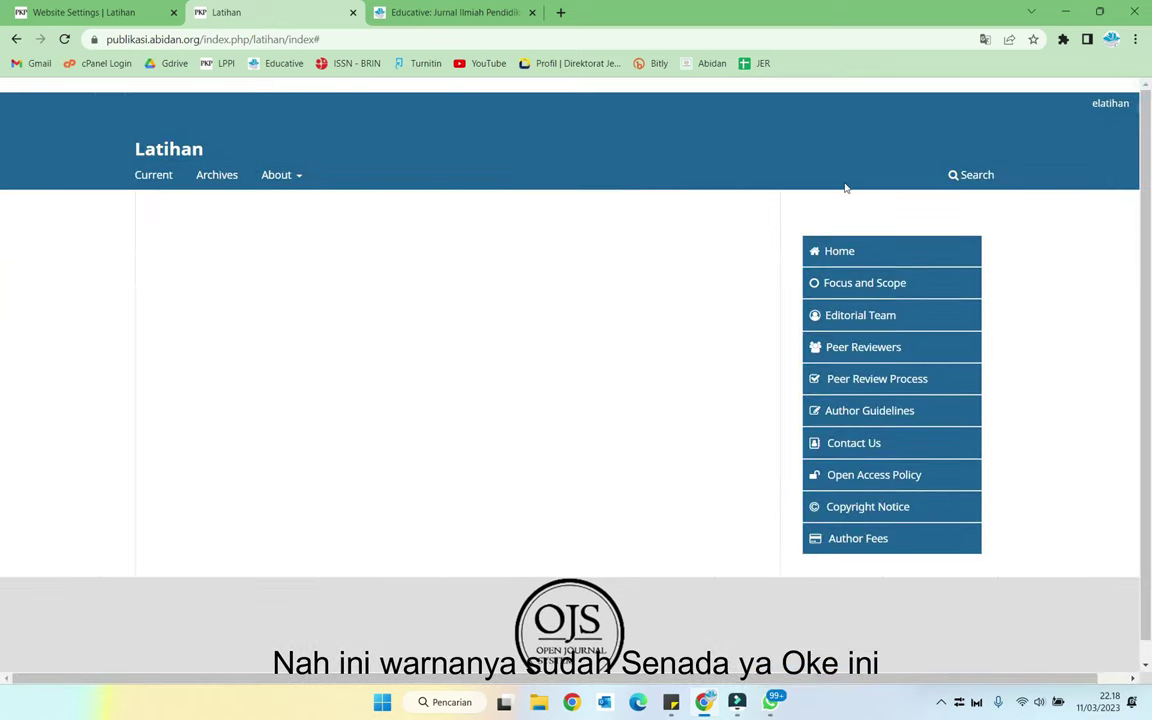